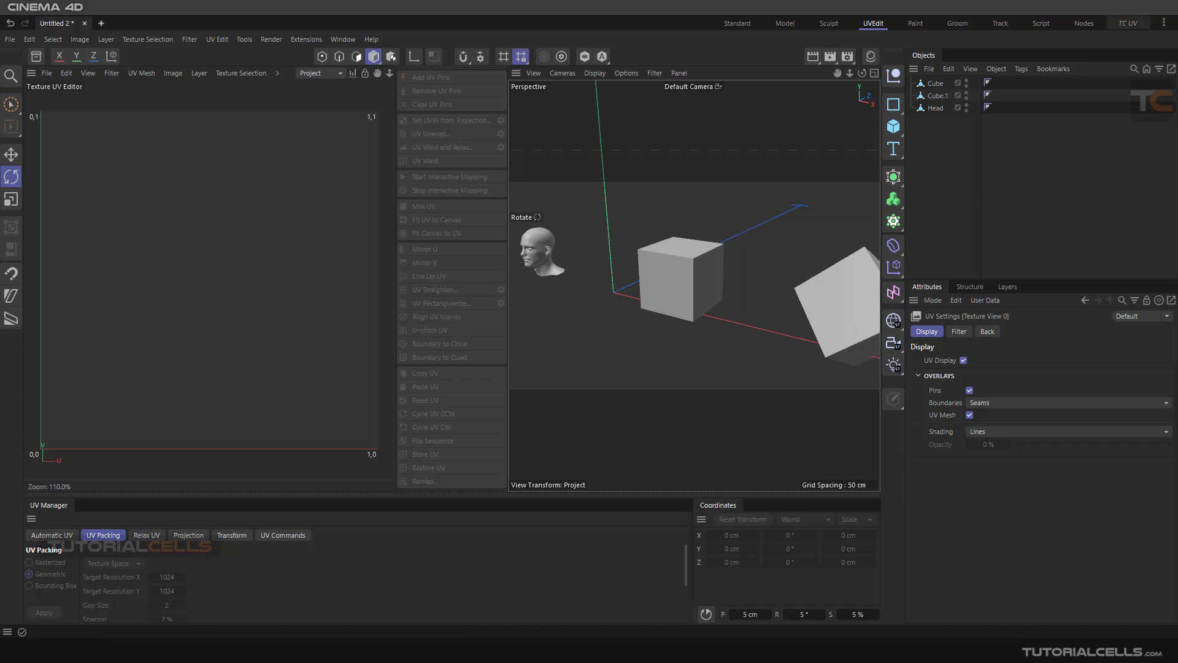
# Step: Switch to the TC UV layout and select the Cube object in the perspective view
pyautogui.click(1128, 24)
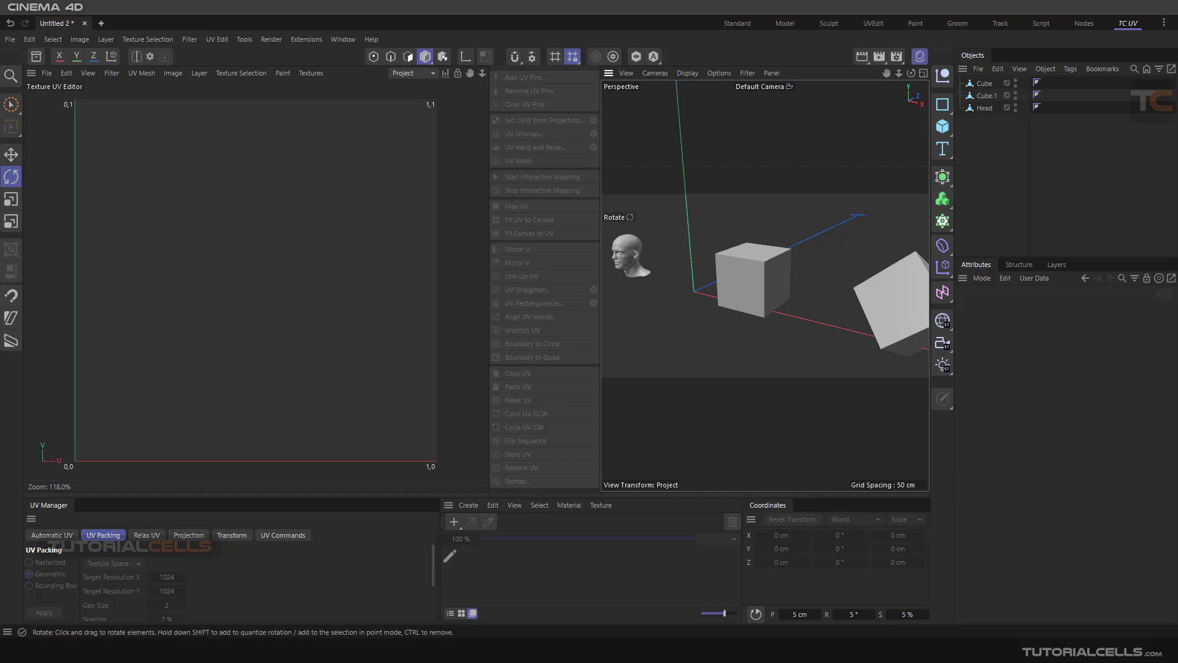
pyautogui.scroll(4, 750, 263)
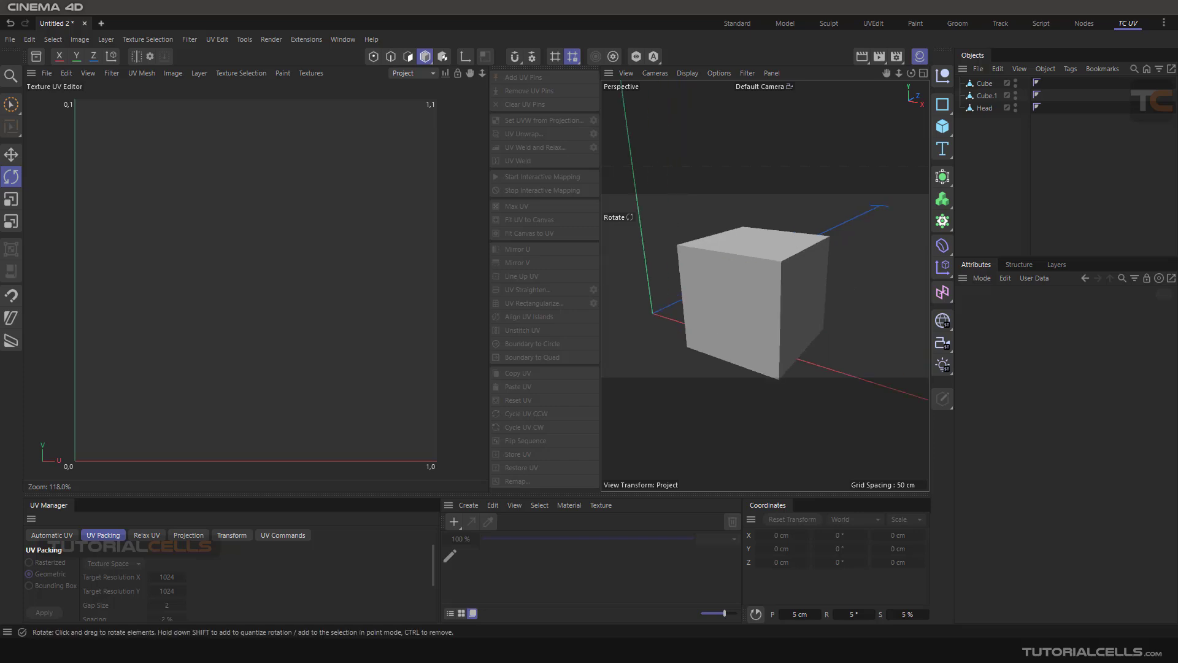
pyautogui.click(780, 272)
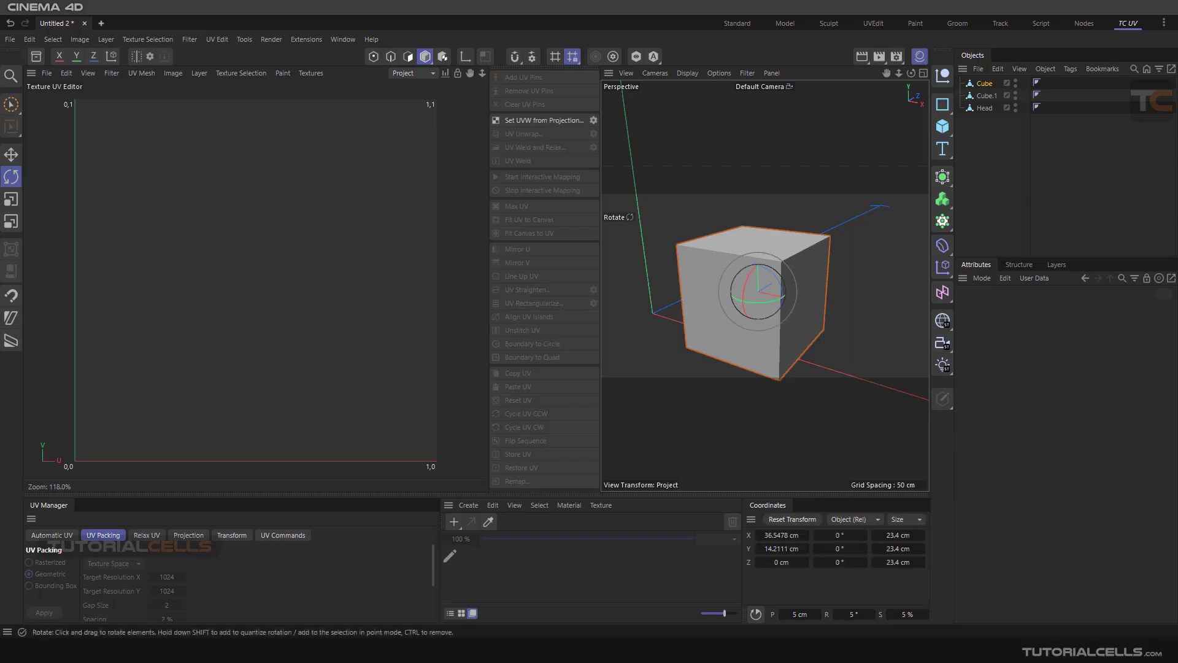
pyautogui.keyDown('alt'); pyautogui.moveTo(786, 273); pyautogui.dragTo(778, 289); pyautogui.keyUp('alt')
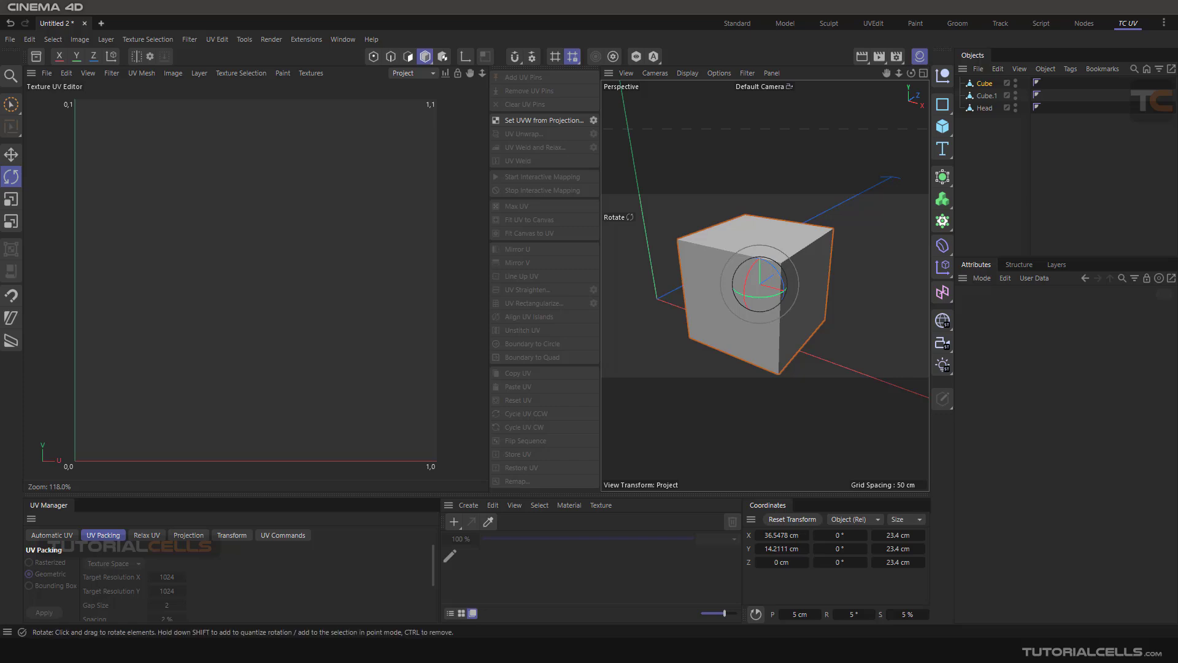
# Step: Look through the UV Manager categories from Automatic UV to UV Commands and return to Automatic UV
pyautogui.click(52, 535)
pyautogui.click(103, 535)
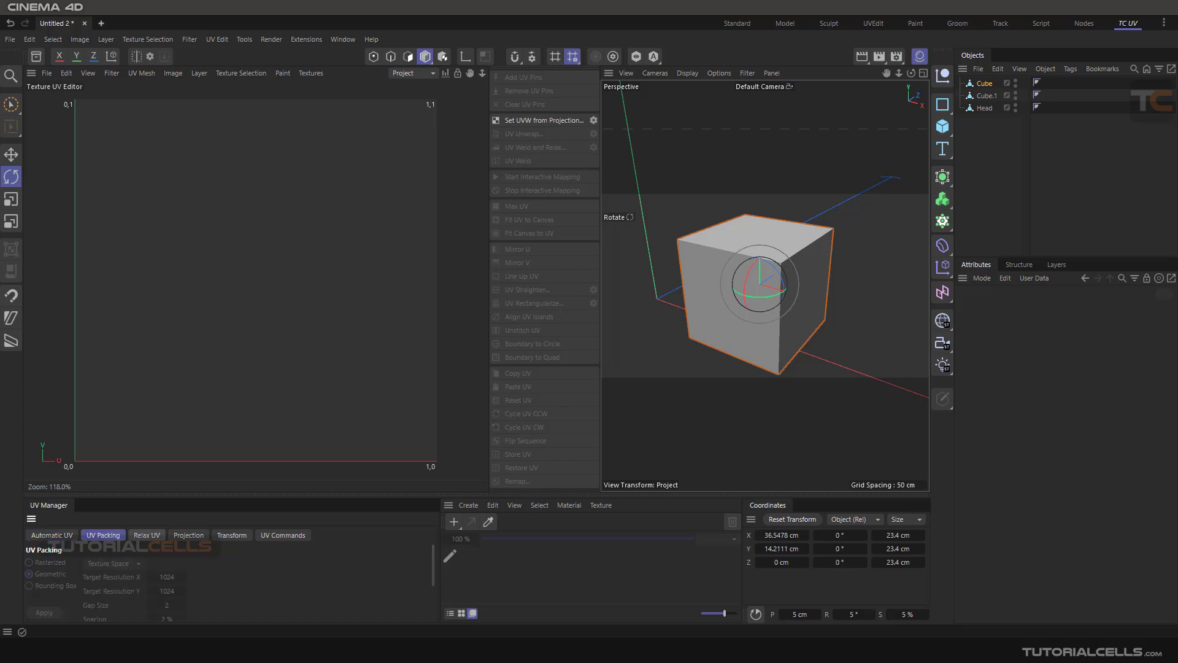
pyautogui.click(147, 535)
pyautogui.click(189, 535)
pyautogui.click(232, 535)
pyautogui.click(283, 535)
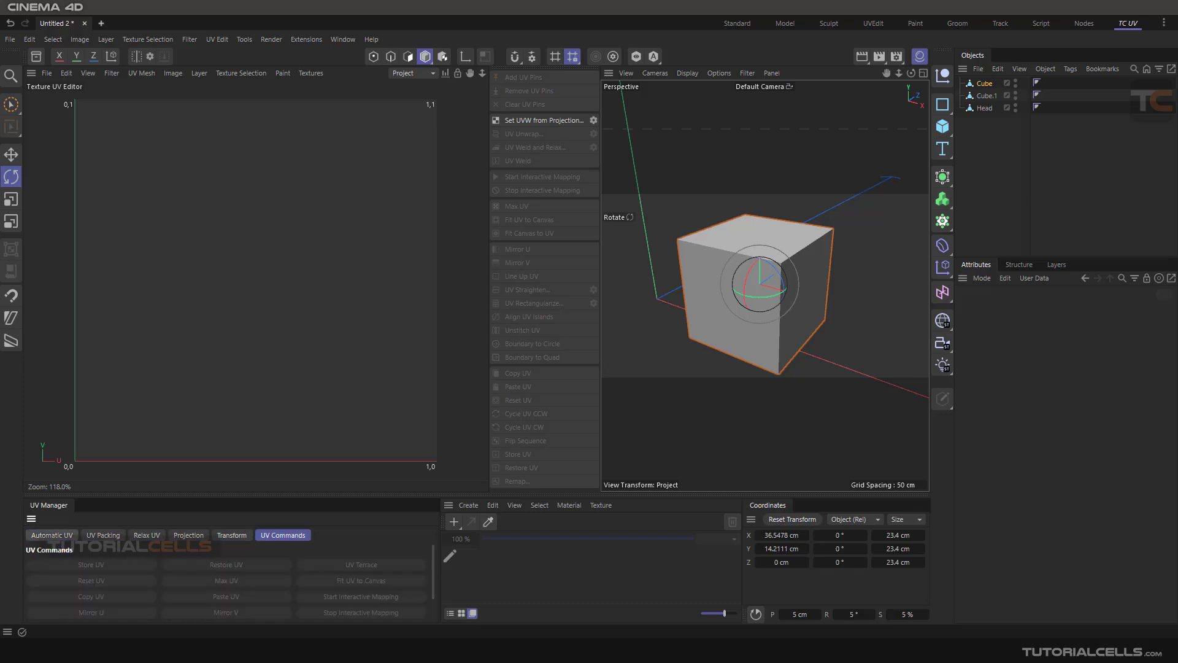
pyautogui.click(52, 535)
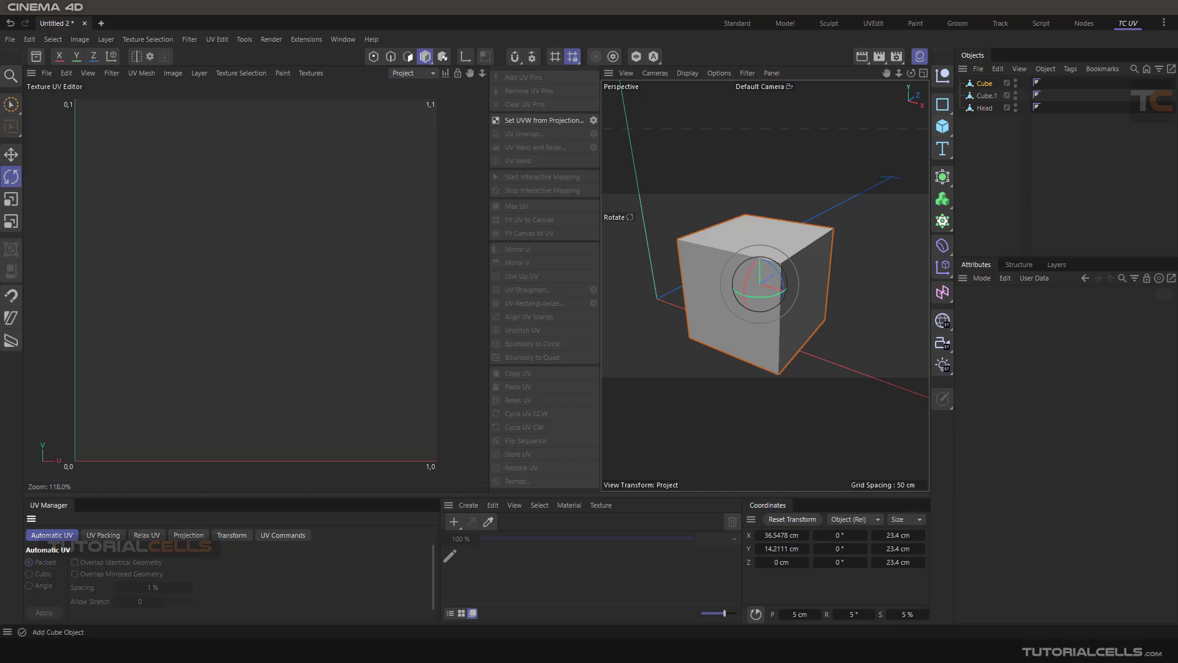
# Step: Try out a new parametric cube stretched to about 234 cm in X and 243 cm in Z, and delete it
pyautogui.click(943, 126)
pyautogui.scroll(-11, 770, 271)
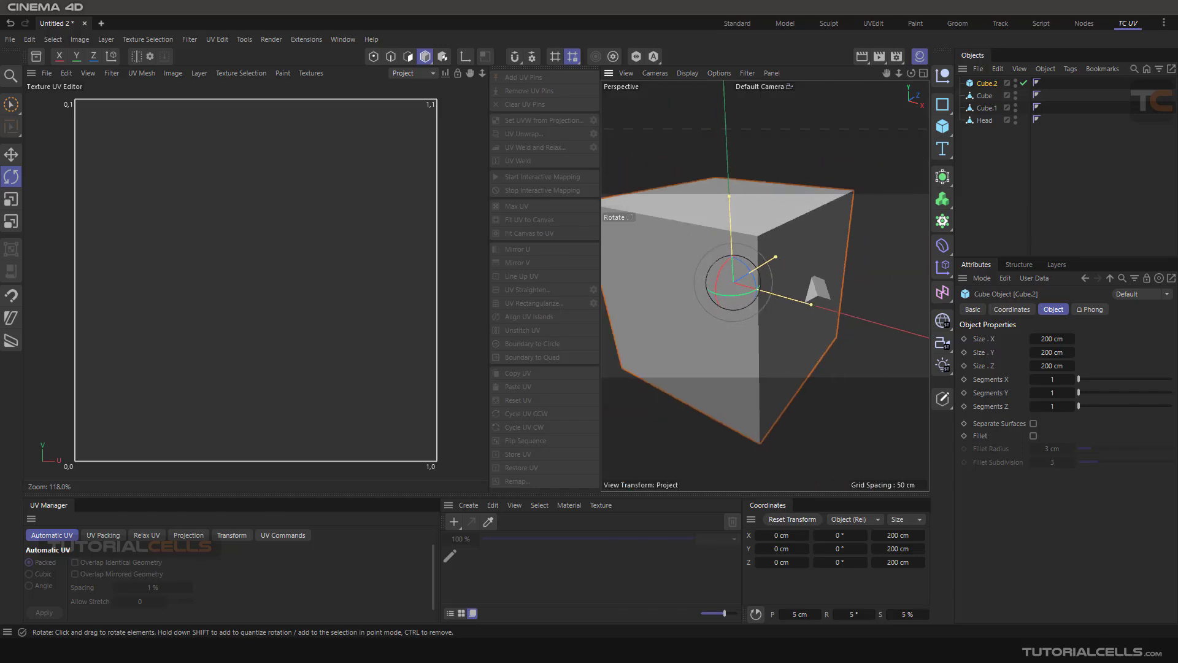
pyautogui.scroll(1, 765, 276)
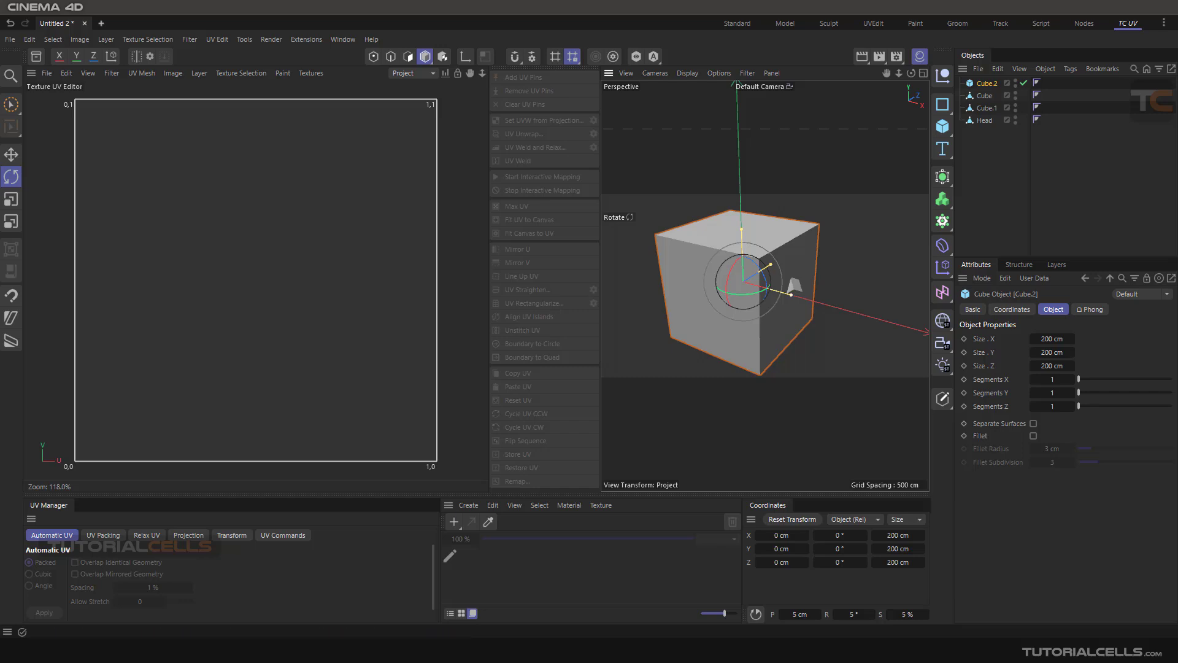
pyautogui.moveTo(791, 295); pyautogui.dragTo(775, 261)
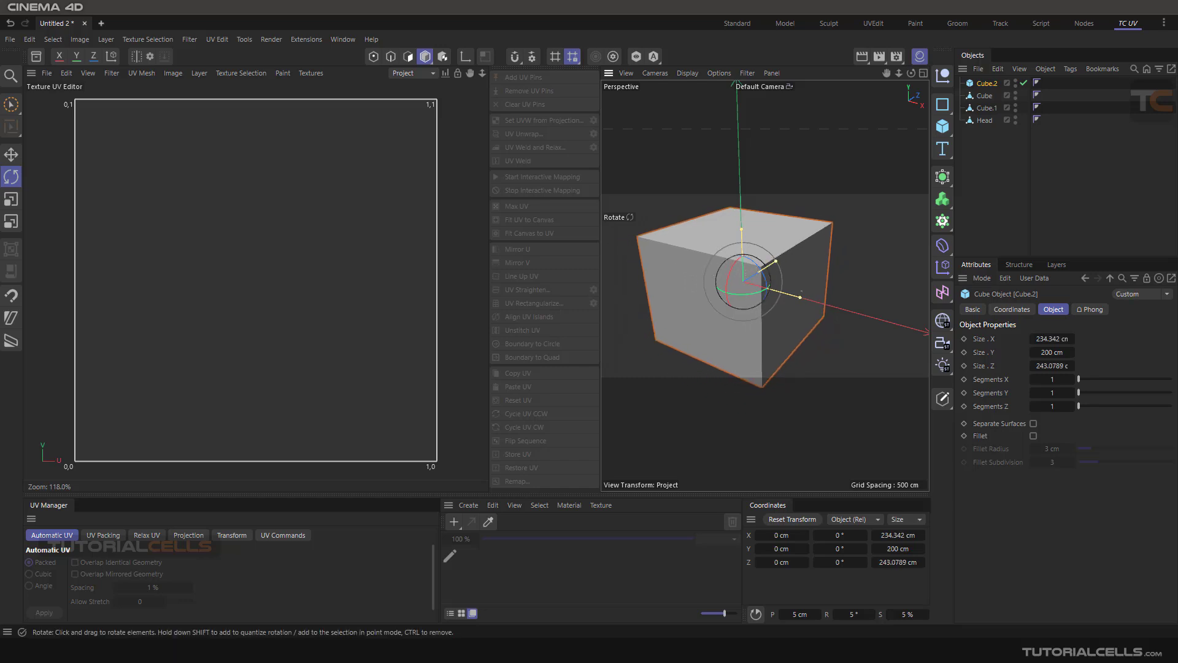
pyautogui.press('Delete')
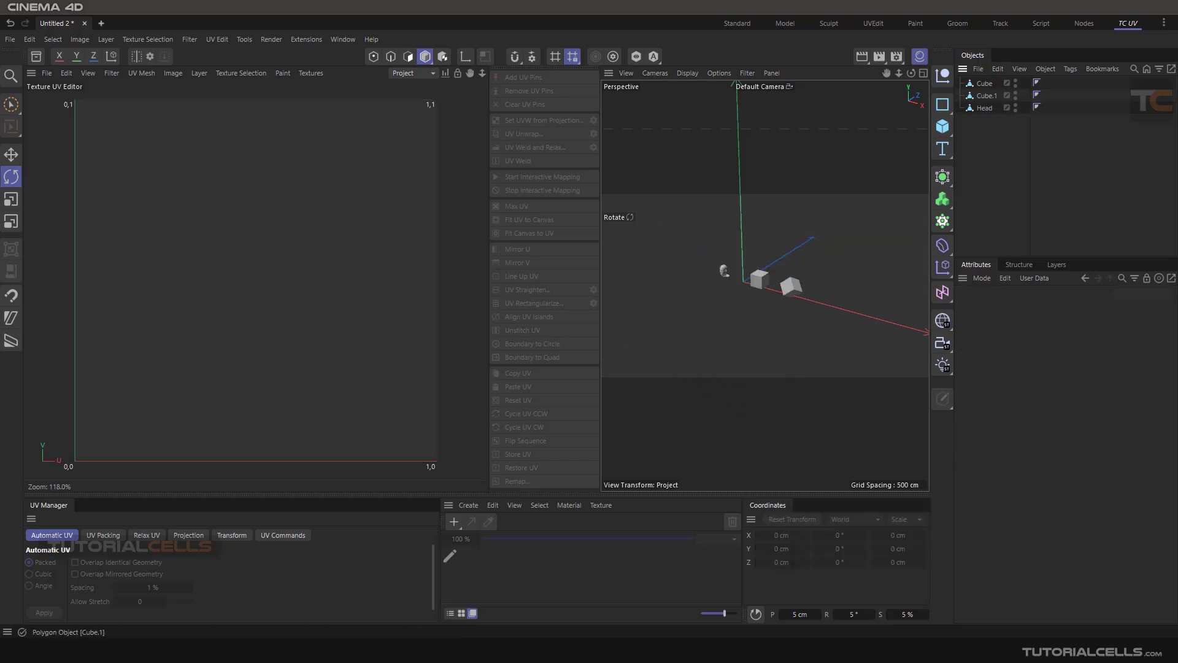
# Step: Select the upright Cube polygon object between the head and the tilted cube
pyautogui.click(987, 96)
pyautogui.scroll(6, 763, 289)
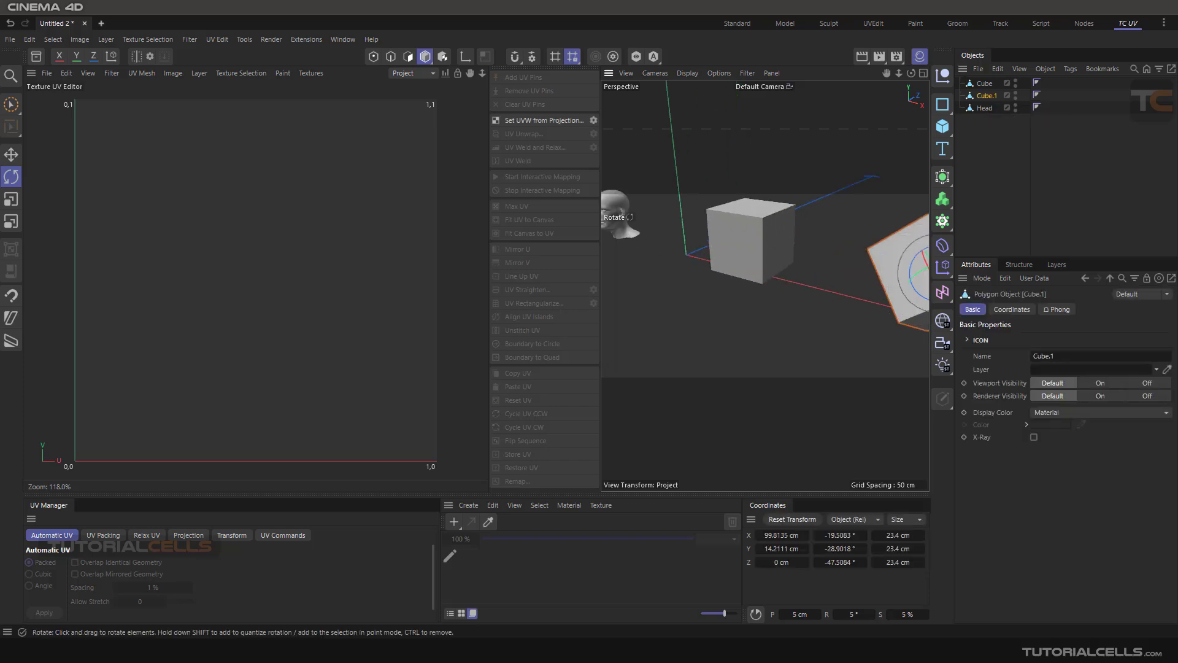
pyautogui.click(752, 248)
pyautogui.keyDown('alt'); pyautogui.moveTo(752, 248); pyautogui.dragTo(751, 280, button='middle'); pyautogui.keyUp('alt')
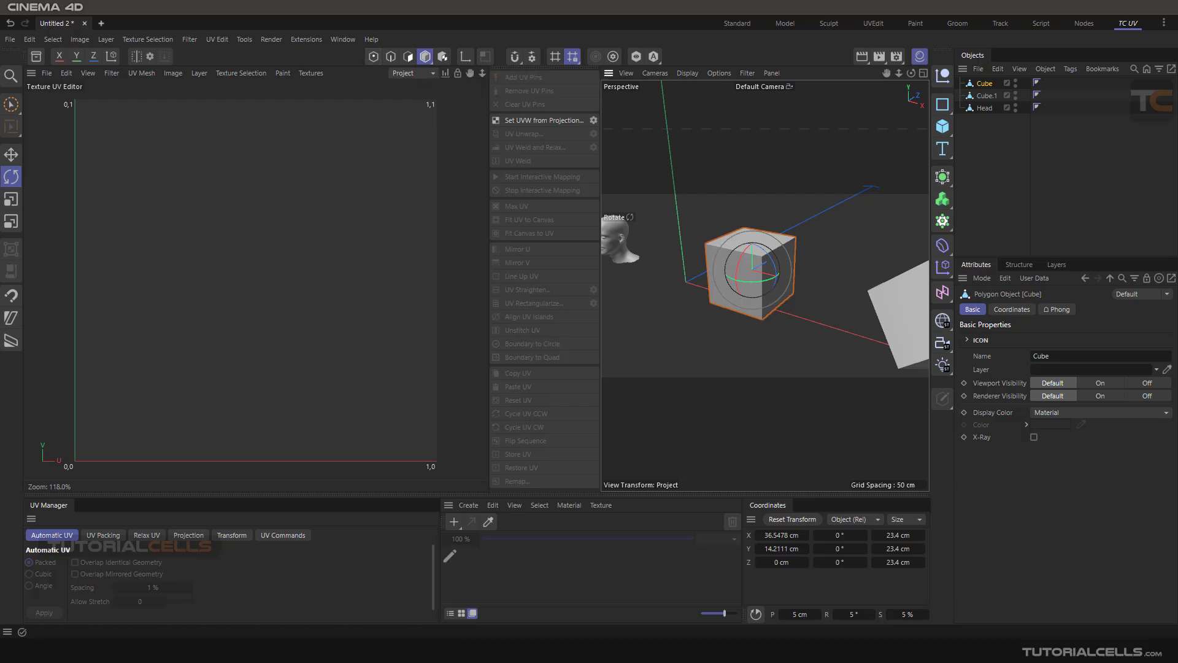
pyautogui.scroll(5, 754, 270)
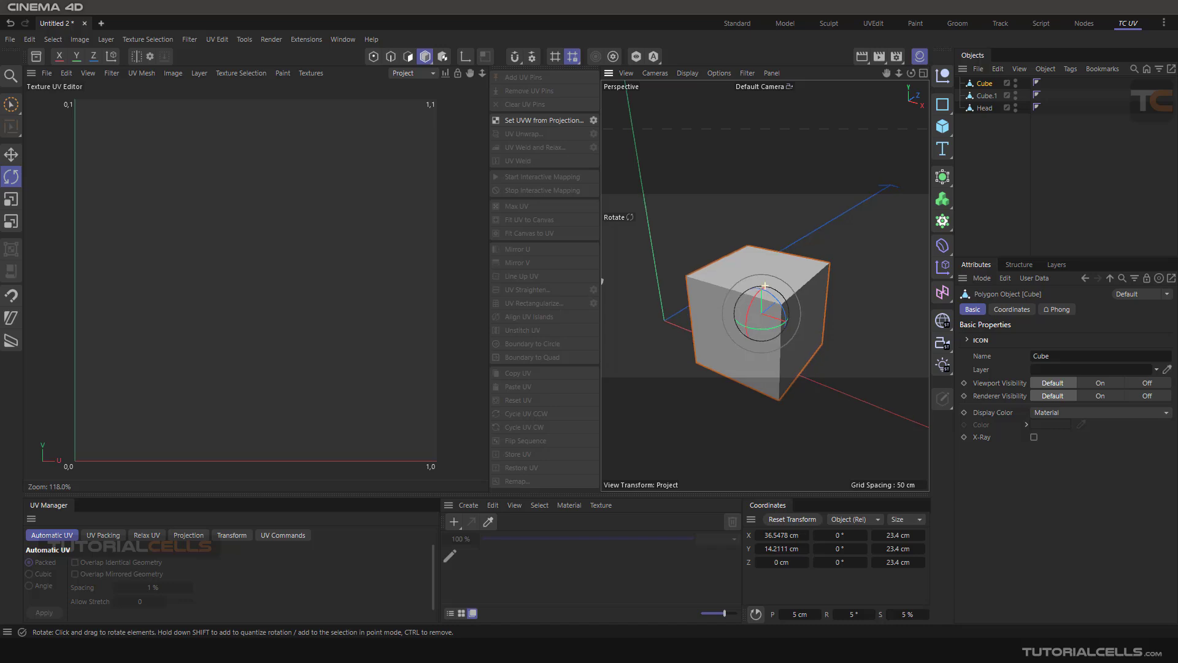
pyautogui.keyDown('alt'); pyautogui.moveTo(754, 270); pyautogui.dragTo(748, 247, button='middle'); pyautogui.keyUp('alt')
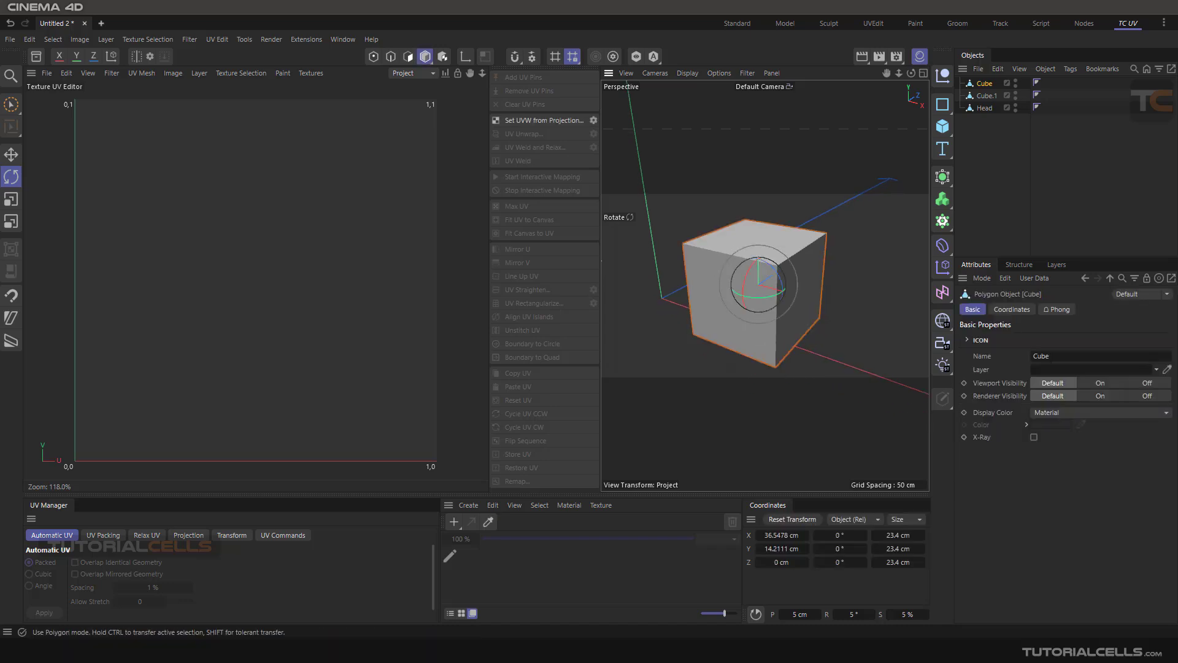
# Step: Try selecting the cube's front polygon and its upper front edge, and clear the selection
pyautogui.click(408, 57)
pyautogui.click(732, 297)
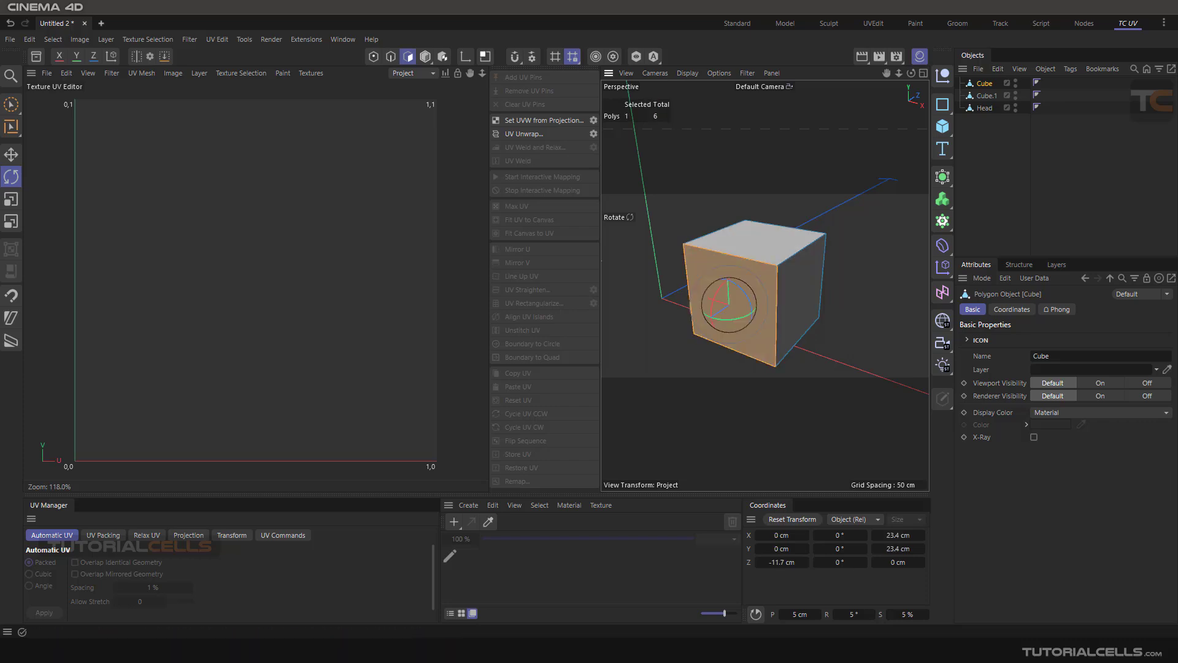
pyautogui.click(391, 56)
pyautogui.click(731, 254)
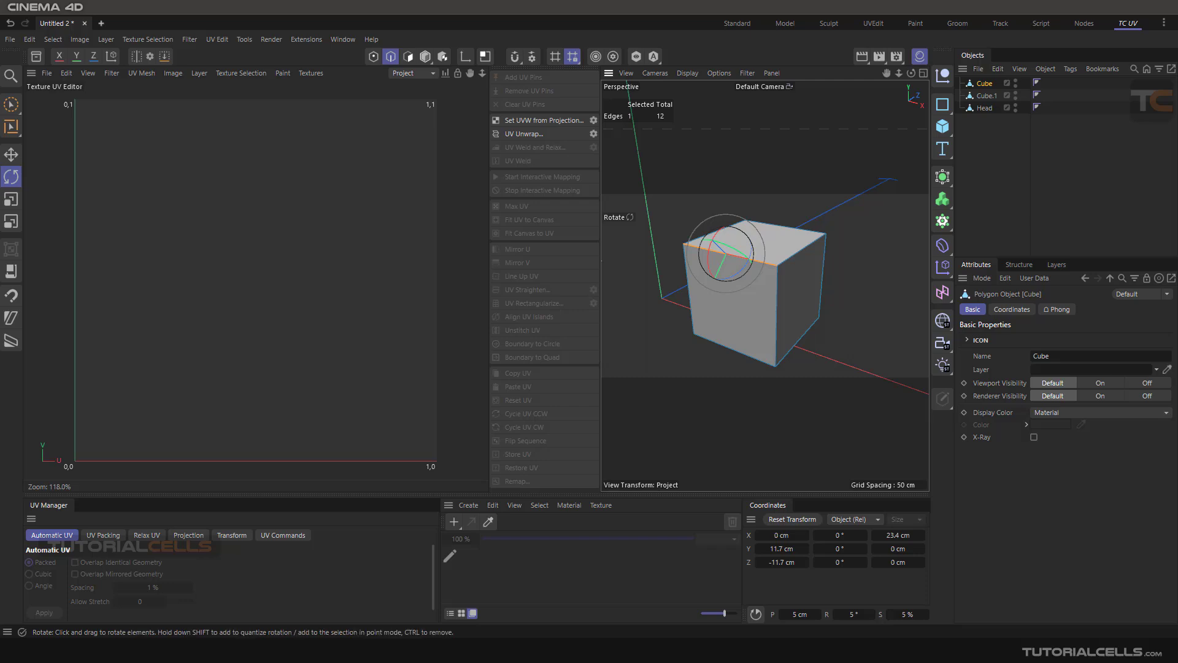
pyautogui.click(675, 191)
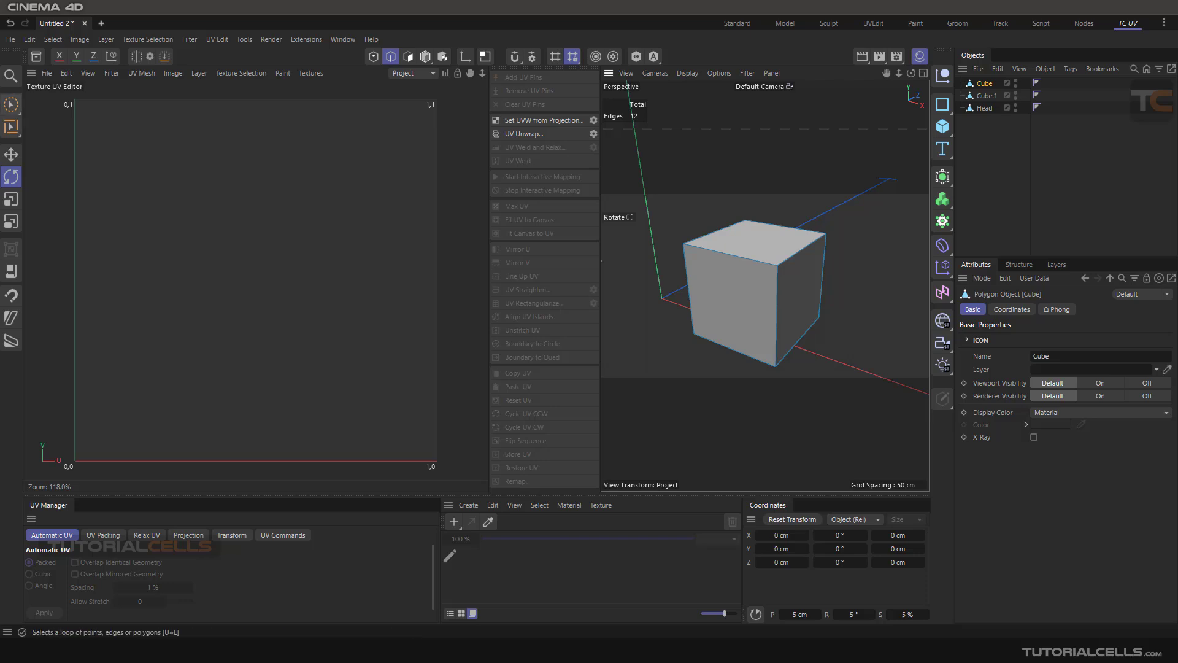
# Step: Try the Move, Rotate and Scale tools, keep Move active, and return Cube to Model mode
pyautogui.click(11, 155)
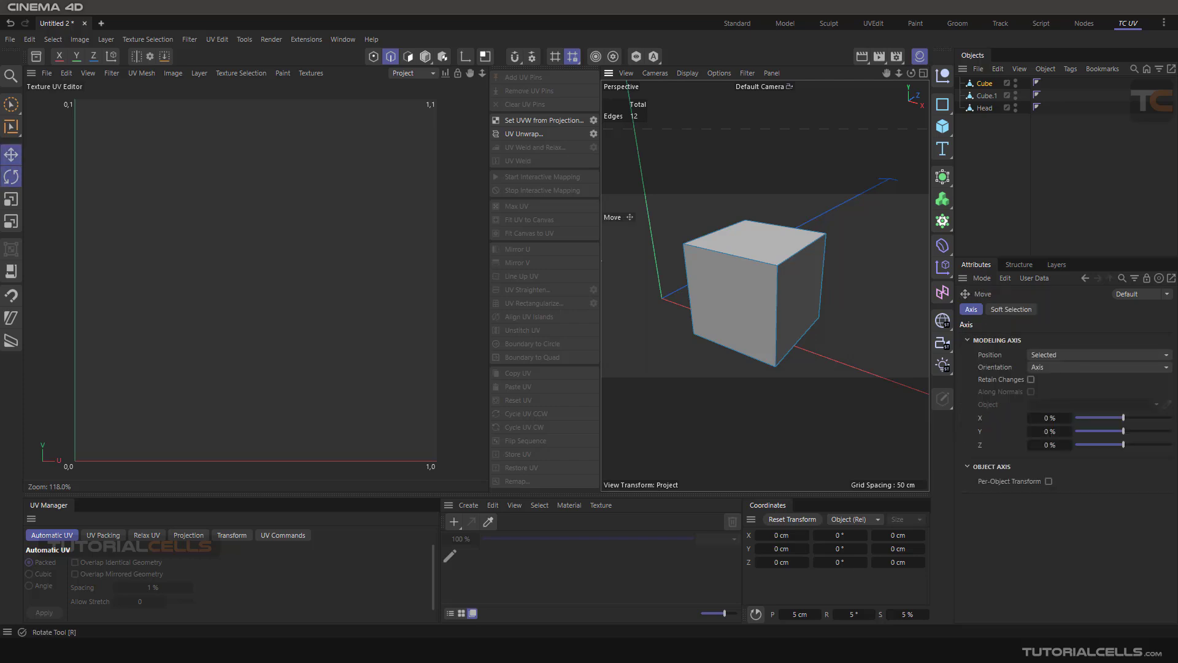
pyautogui.click(11, 176)
pyautogui.click(11, 199)
pyautogui.click(11, 155)
pyautogui.click(984, 84)
pyautogui.click(425, 57)
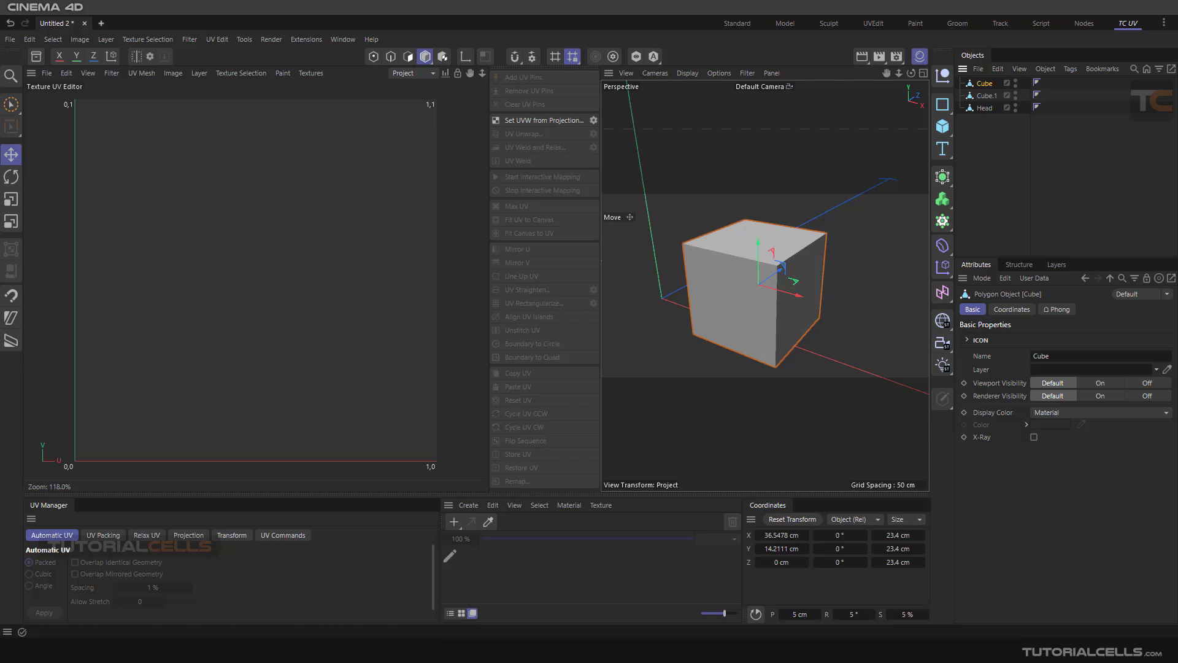
# Step: Start Set UVW from Projection for the Cube object and name the UVW set "my cube uv 1"
pyautogui.click(992, 161)
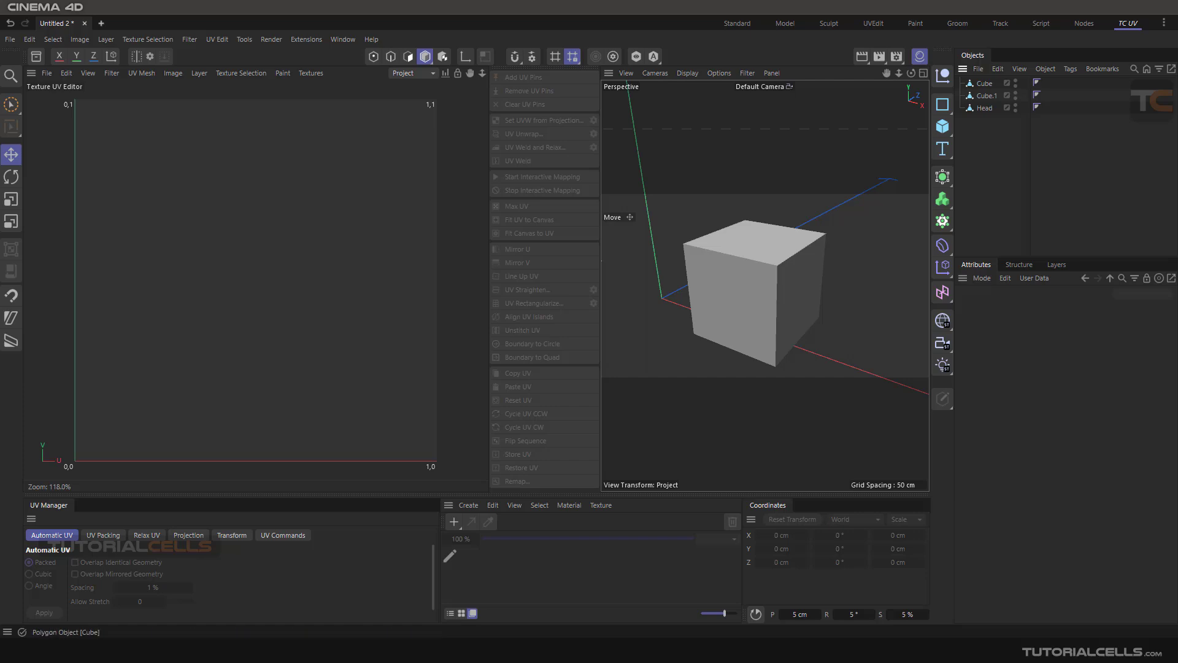
pyautogui.click(984, 83)
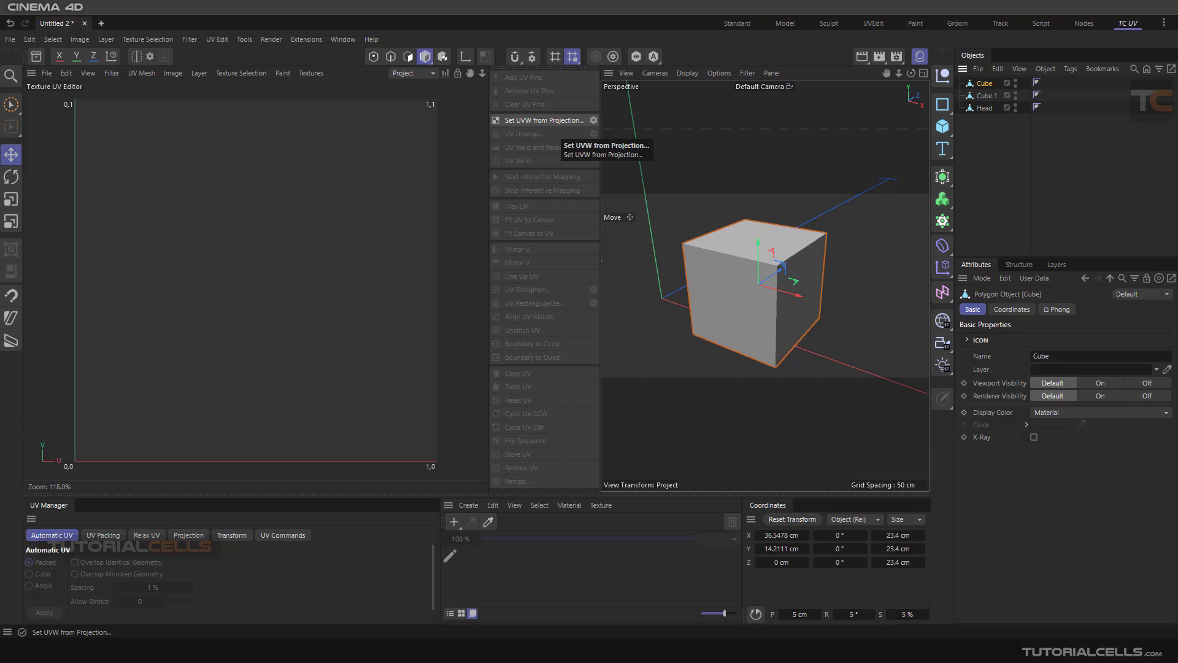
pyautogui.click(583, 120)
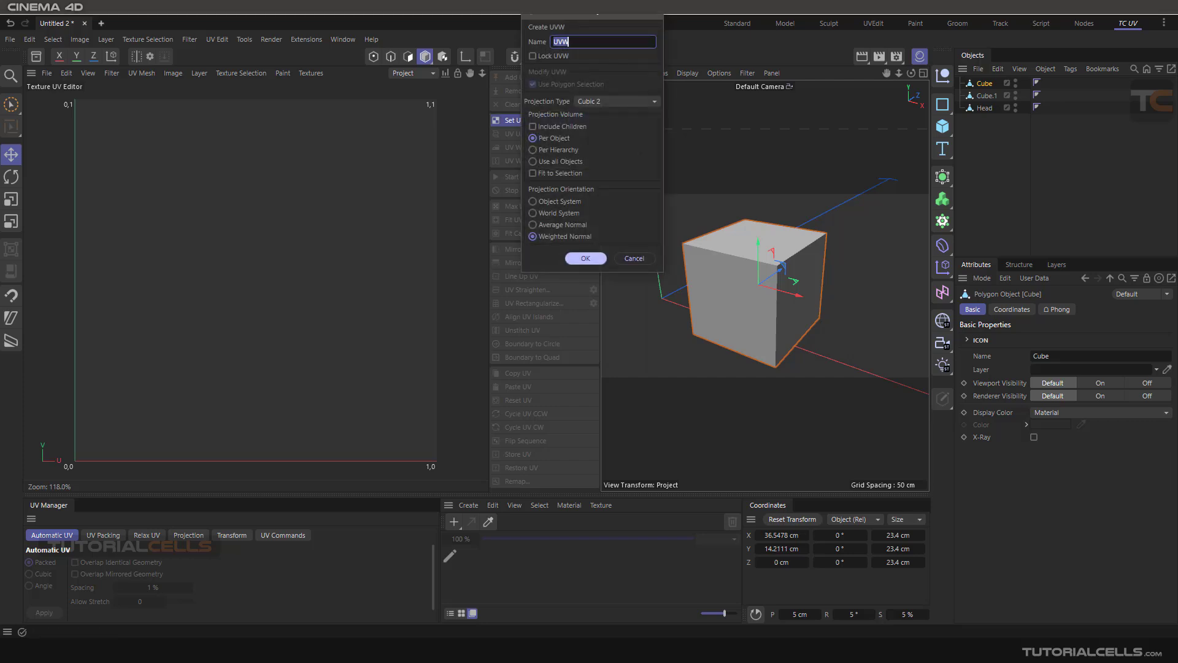
pyautogui.moveTo(583, 9); pyautogui.dragTo(676, 170)
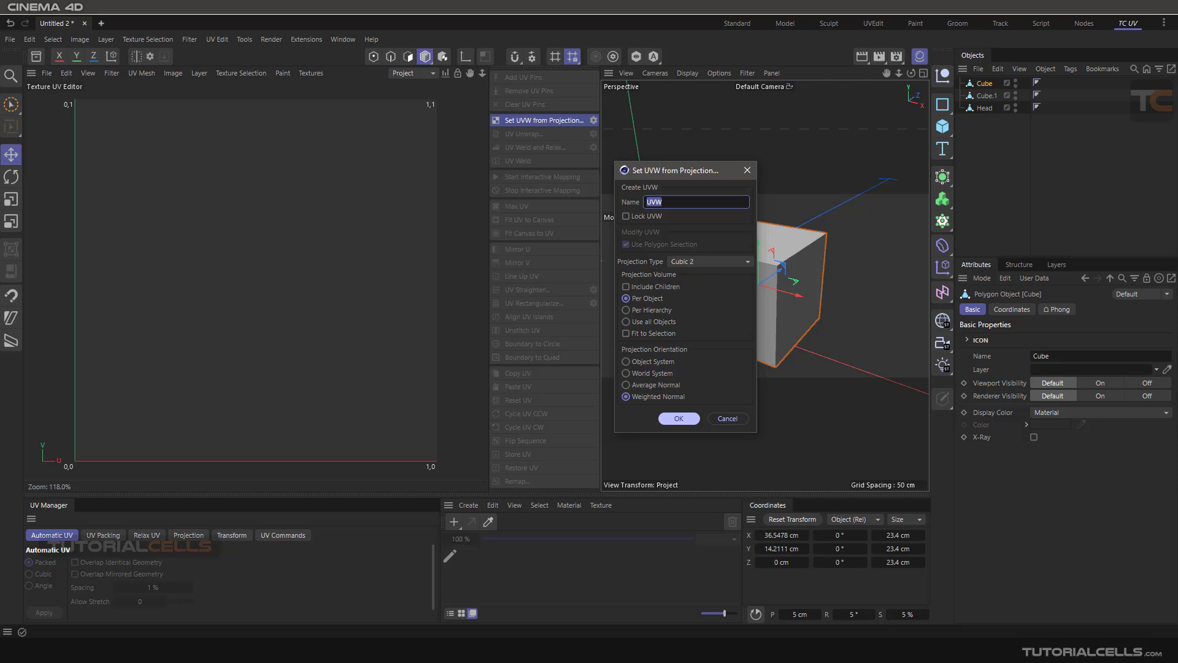
pyautogui.write('my cube uv 1')
pyautogui.click(626, 216)
# Step: Create the cube's UVs with the Cubic 2 projection type, keeping Per Object volume and Weighted Normal orientation
pyautogui.click(710, 261)
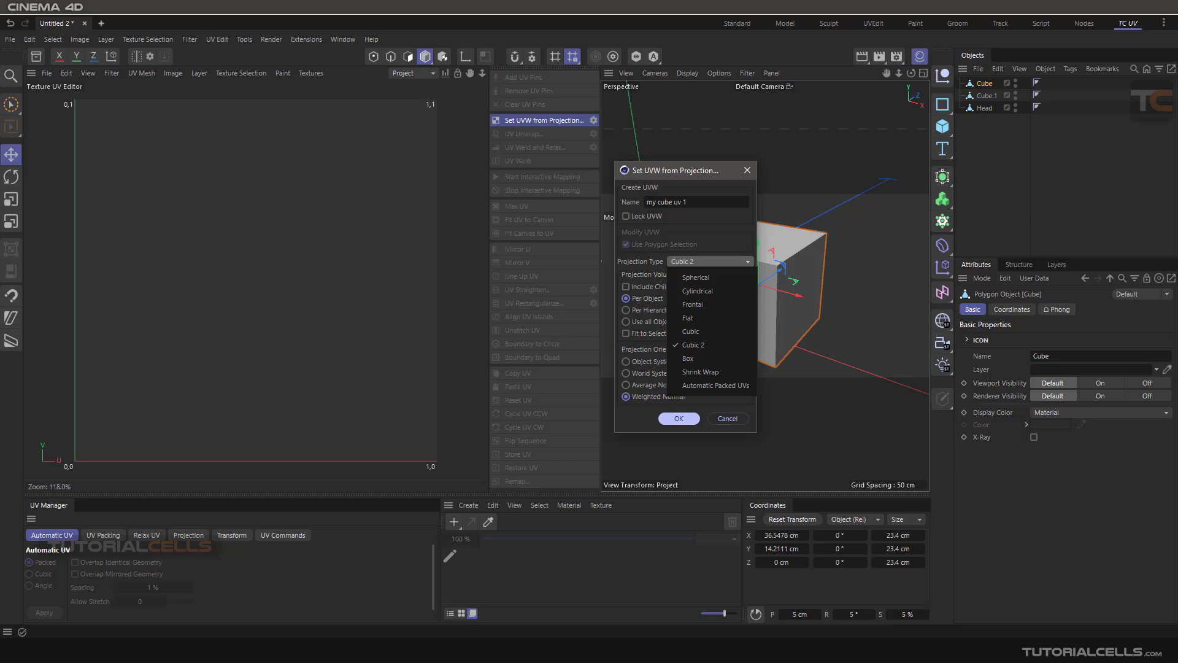
pyautogui.press('Escape')
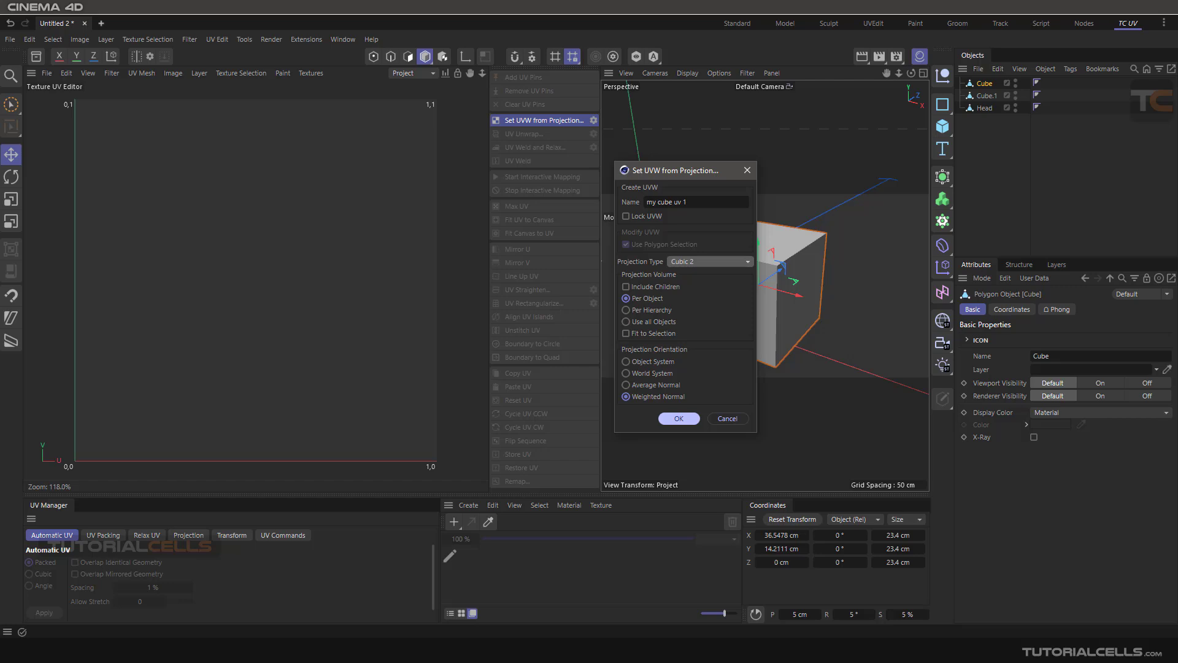
pyautogui.click(710, 262)
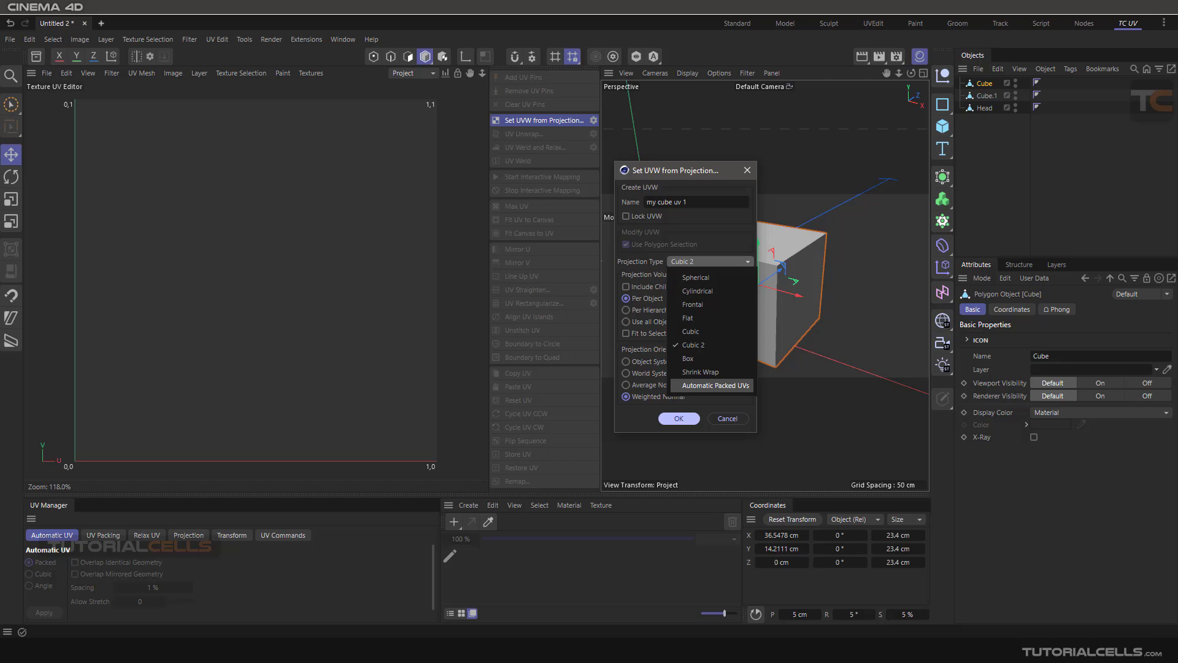
pyautogui.click(694, 345)
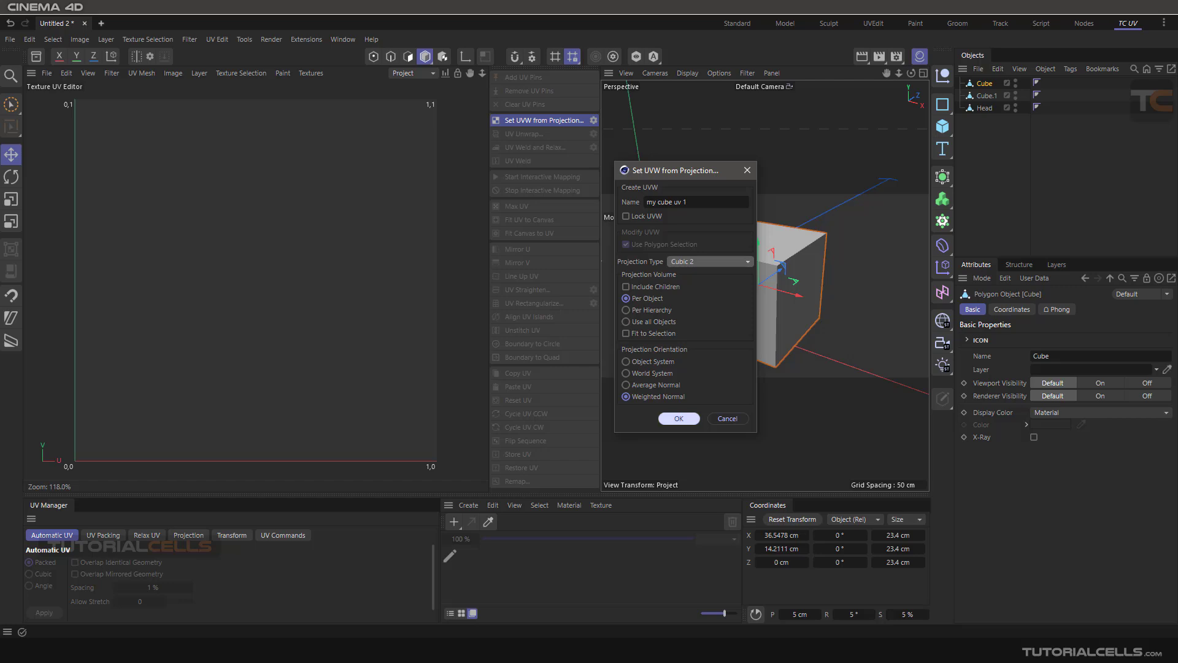
pyautogui.click(679, 419)
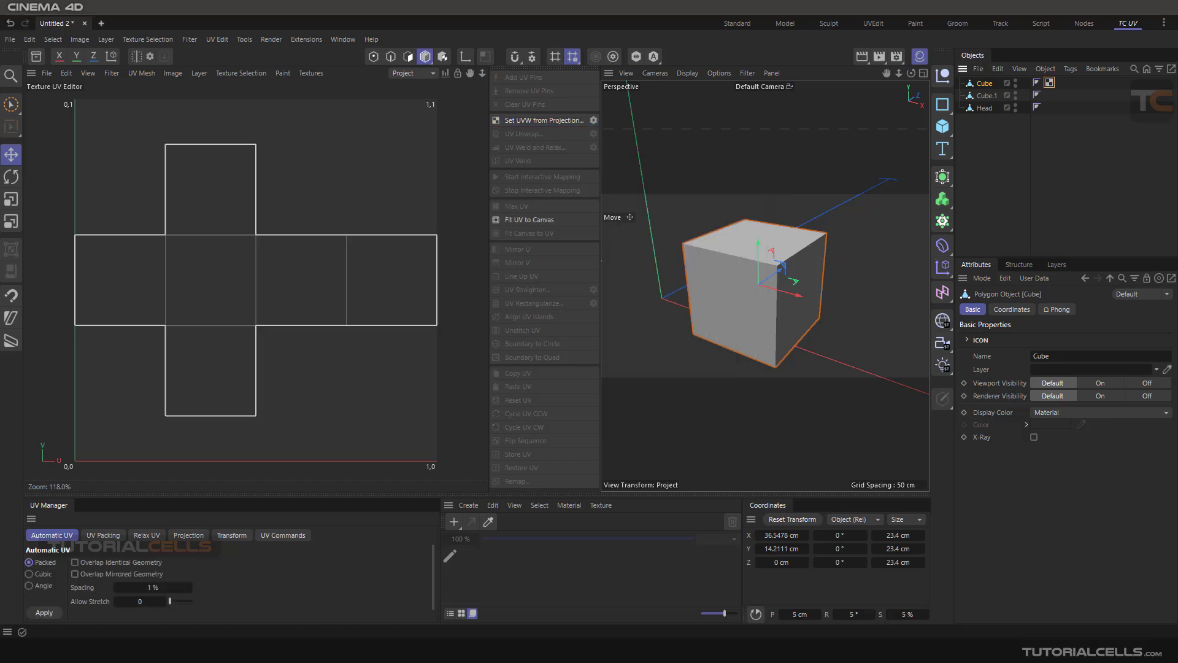
# Step: Try enlarging the UV face of the cube's front polygon with the Scale tool in the UV editor, and undo the scaling
pyautogui.scroll(-2, 283, 273)
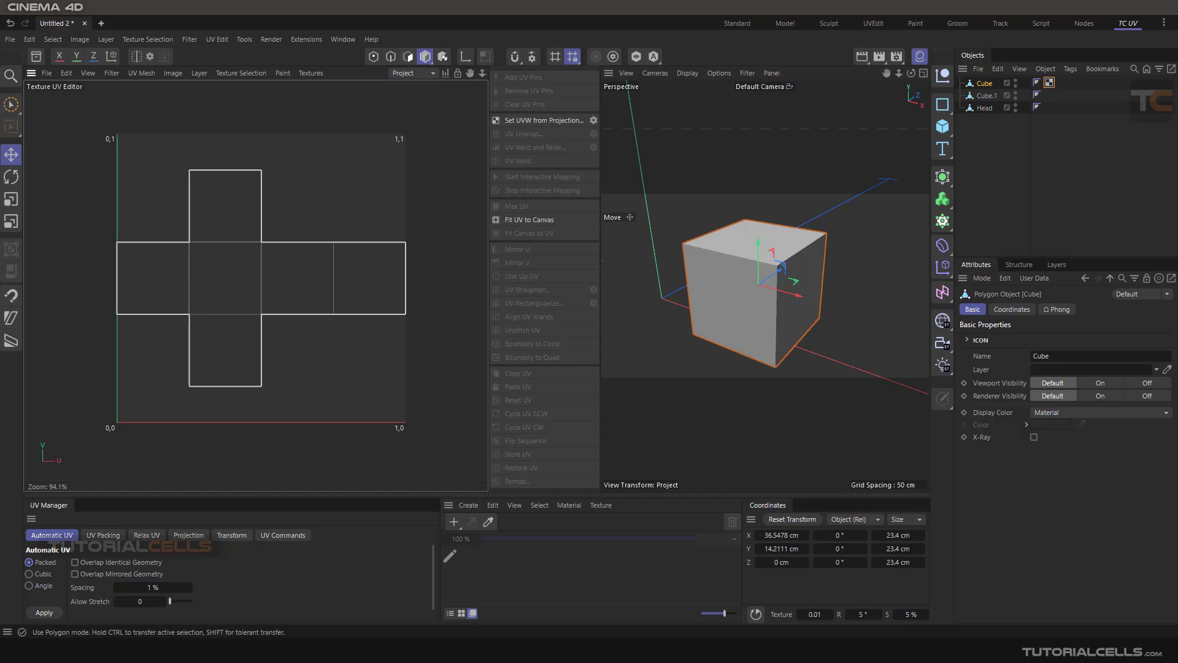
pyautogui.click(408, 56)
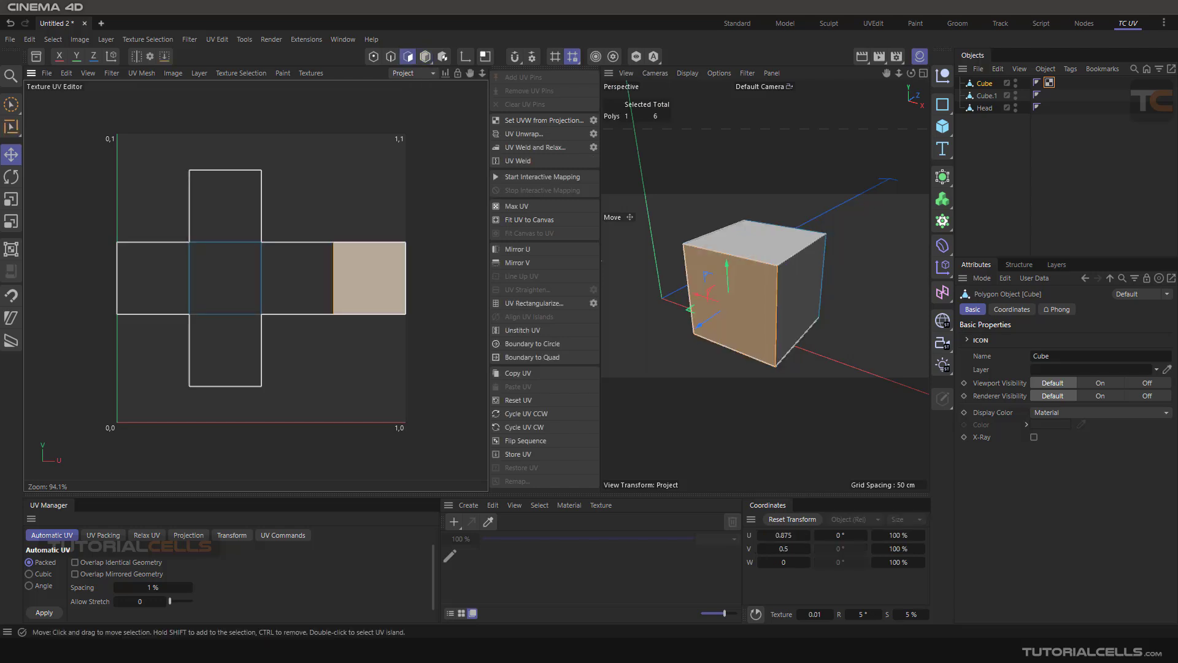
pyautogui.click(12, 177)
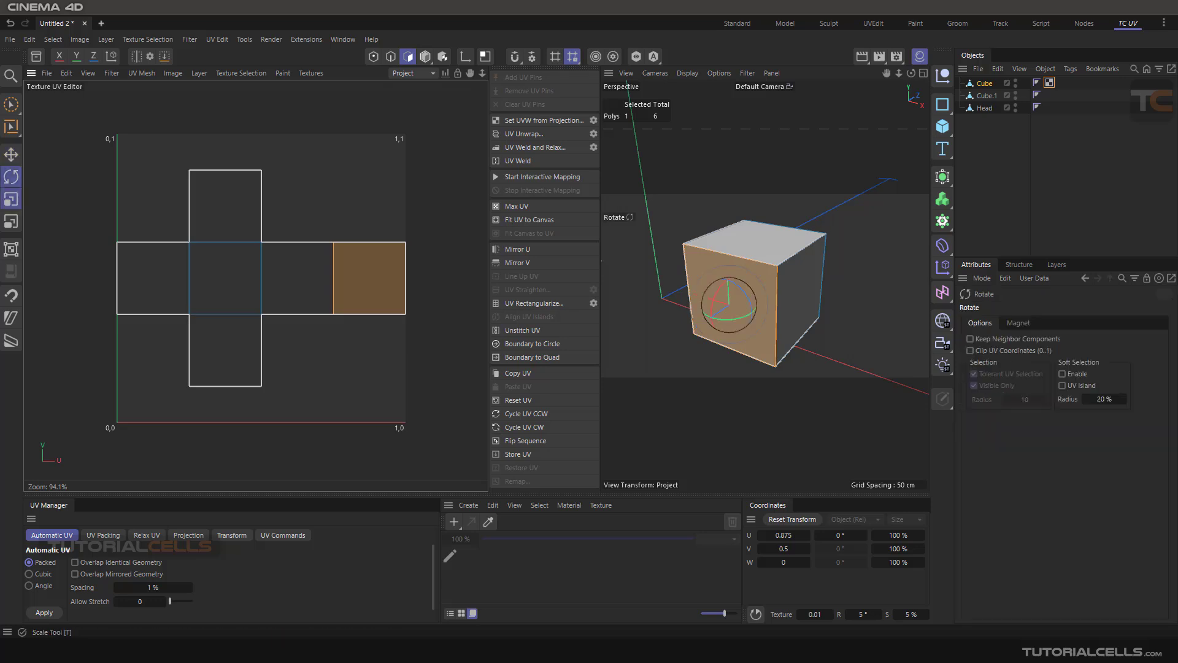
pyautogui.click(11, 199)
pyautogui.moveTo(333, 242); pyautogui.dragTo(353, 241)
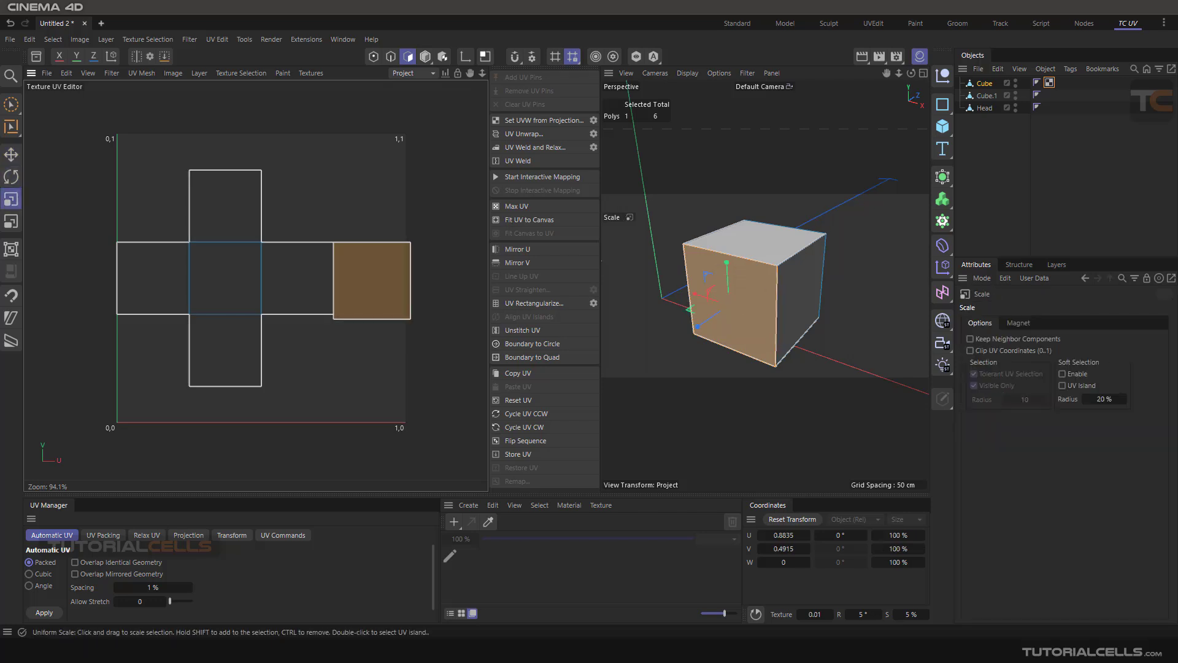
pyautogui.hotkey('ctrl', 'z')
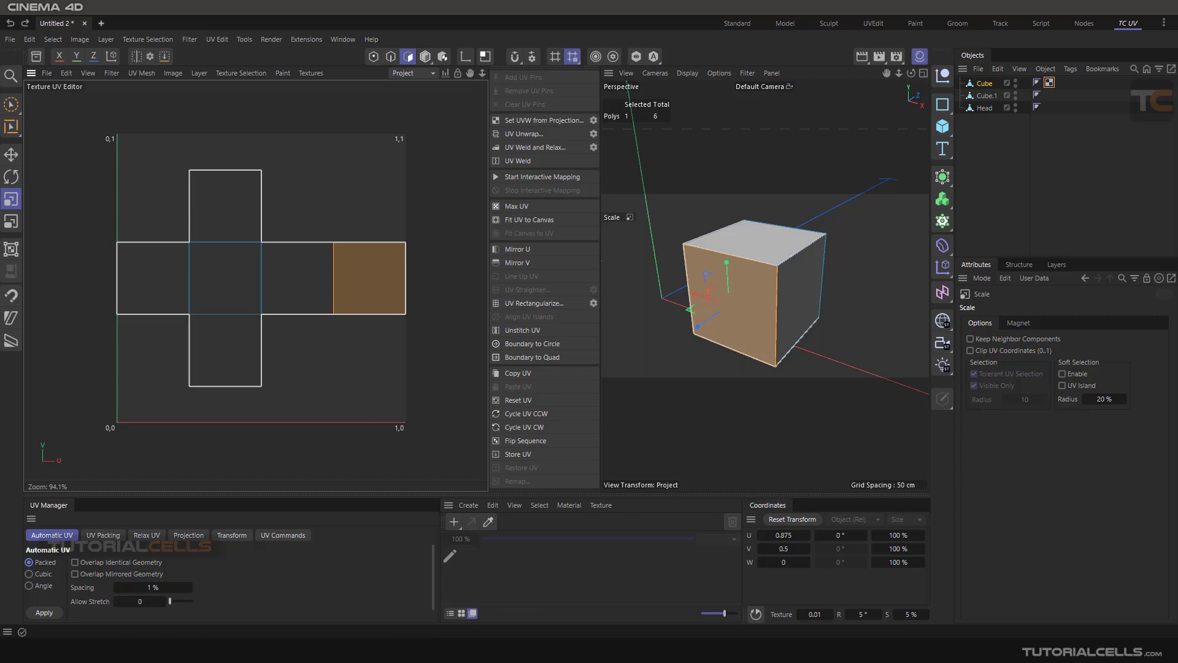
# Step: Select a shared UV edge in Edge mode, and in Point mode try moving the upper face's right corner and return it to its place
pyautogui.click(391, 57)
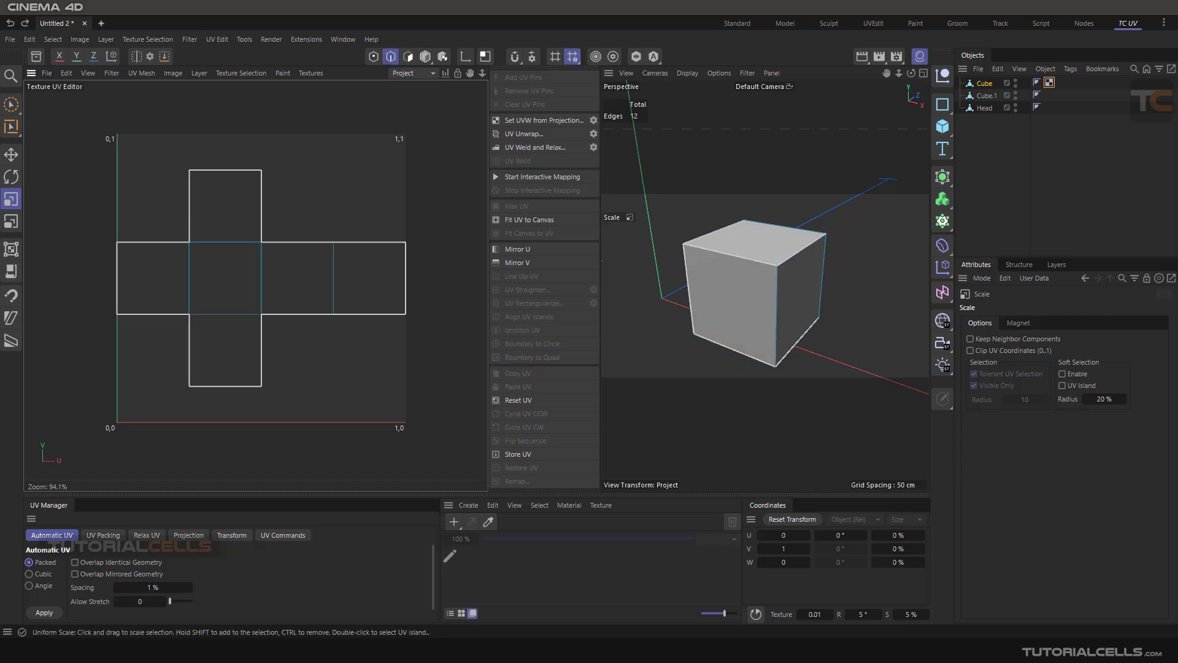
pyautogui.click(333, 275)
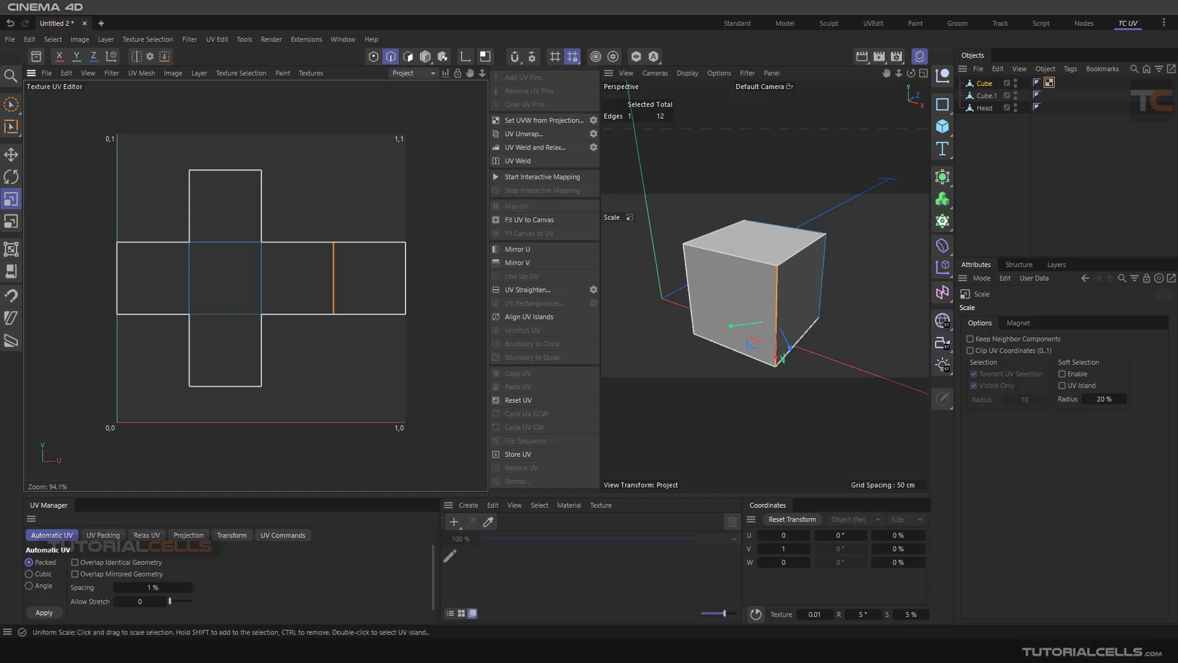
pyautogui.click(373, 56)
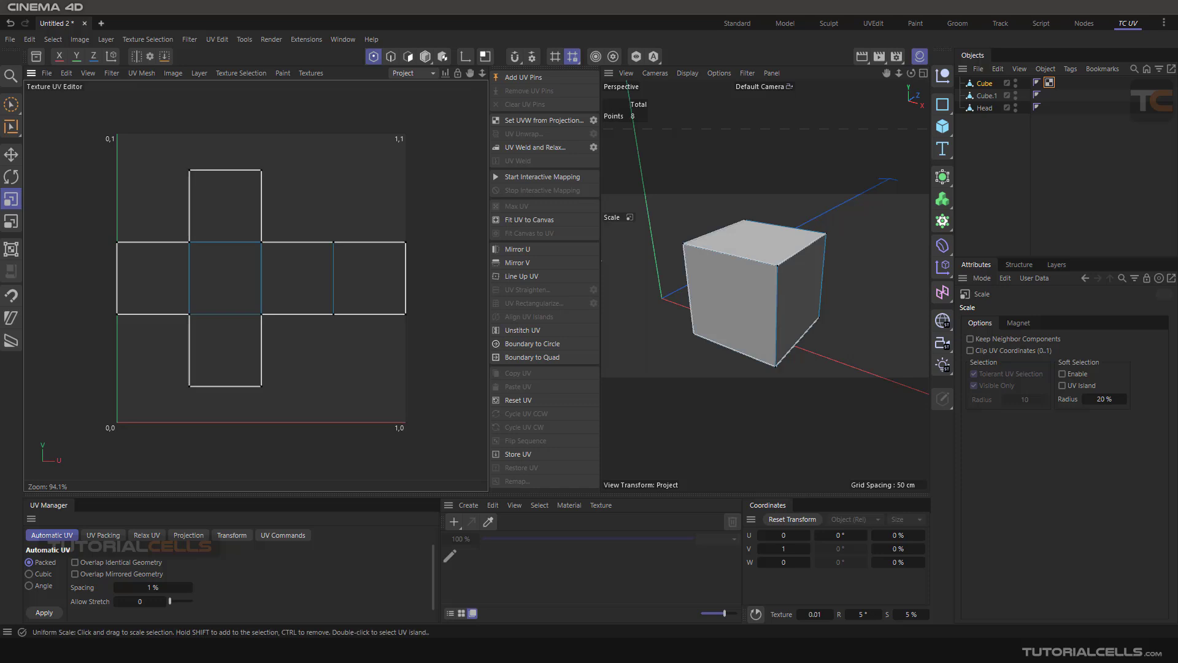
pyautogui.click(261, 171)
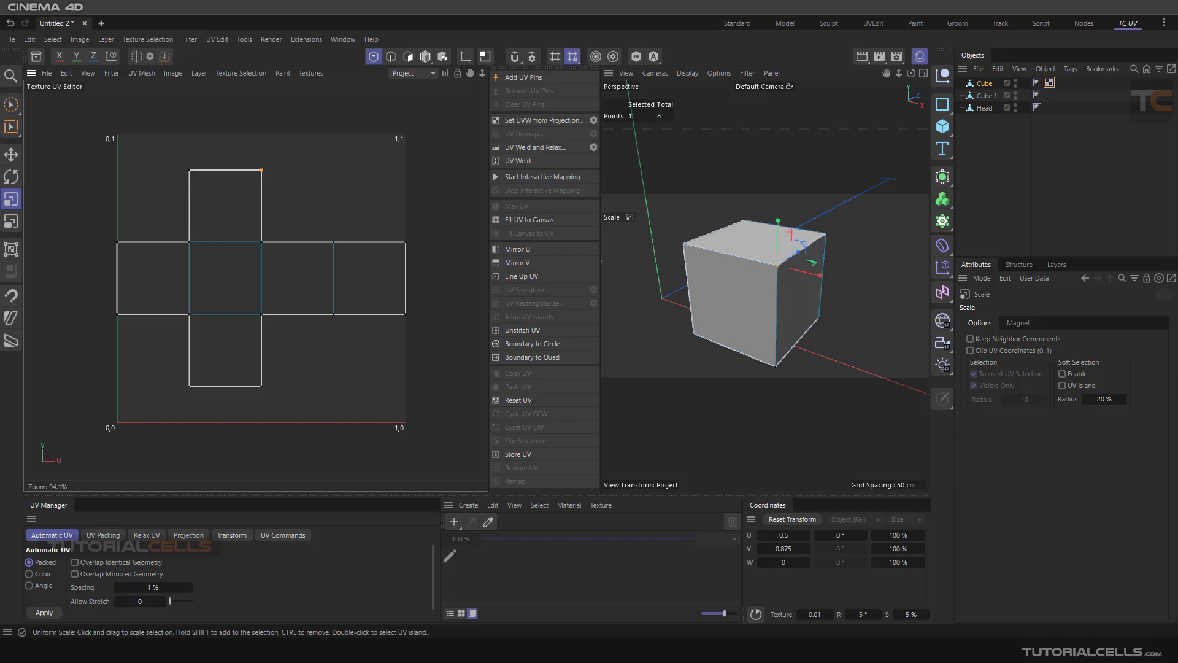
pyautogui.click(11, 155)
pyautogui.scroll(-5, 261, 238)
pyautogui.moveTo(261, 211)
pyautogui.mouseDown()
pyautogui.moveTo(171, 150)
pyautogui.moveTo(273, 213)
pyautogui.mouseUp()
pyautogui.scroll(5, 270, 217)
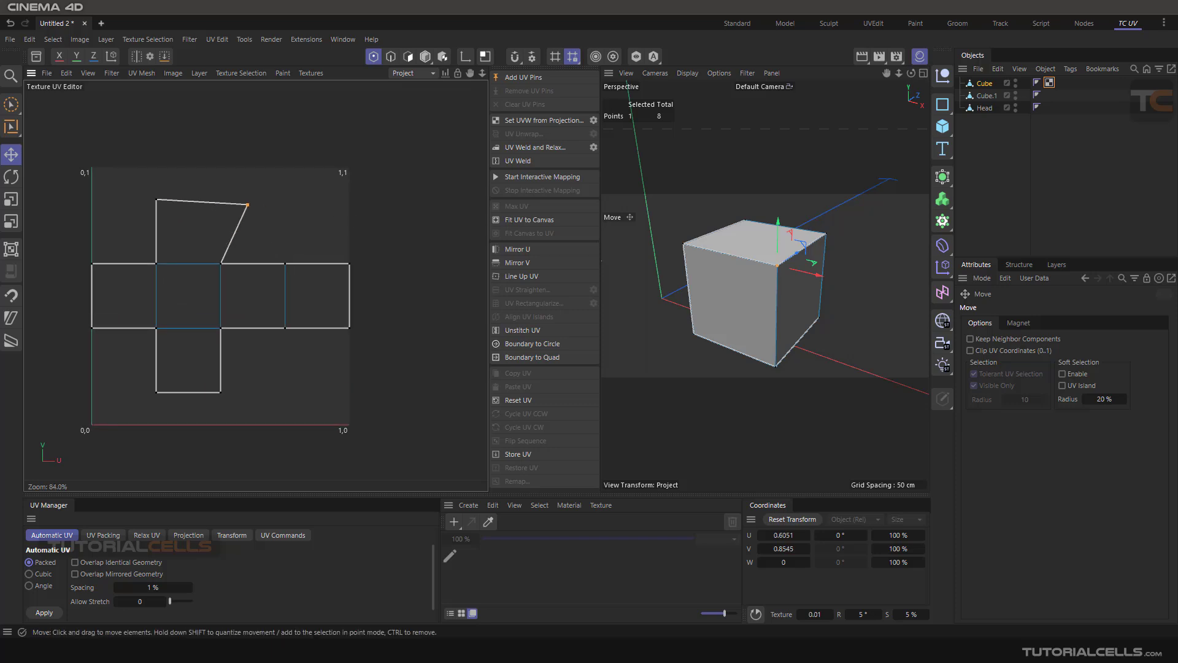
pyautogui.moveTo(248, 204); pyautogui.dragTo(221, 199)
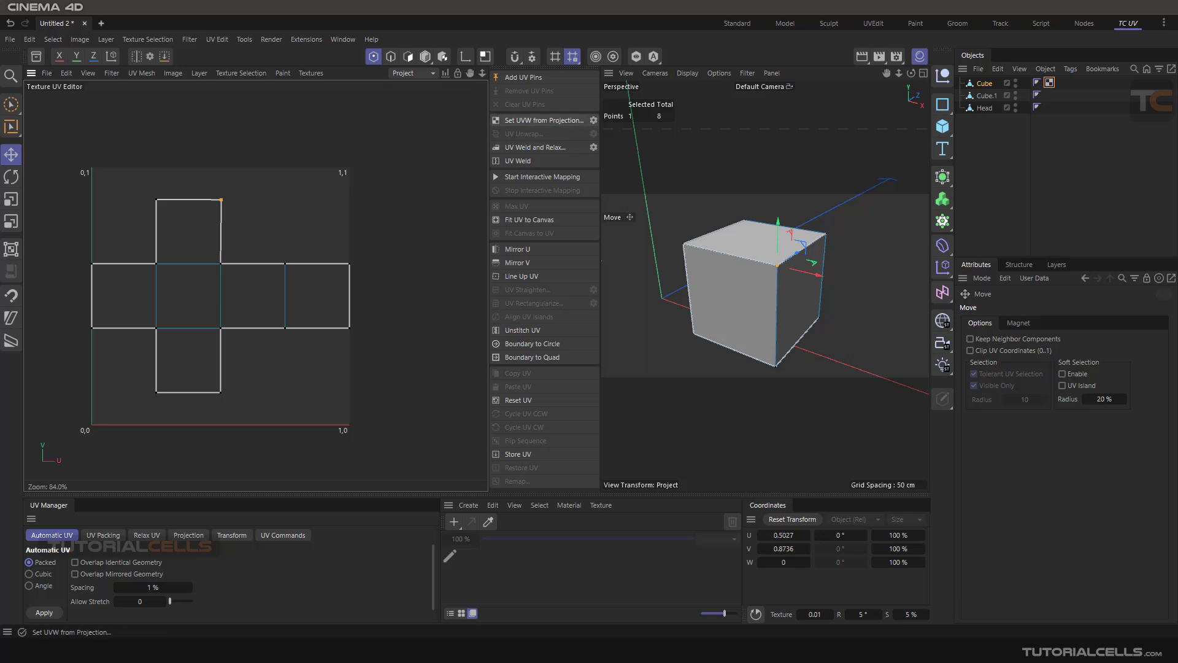
# Step: Reproject Cube's UVs with the Spherical projection type, keeping Use Polygon Selection, Per Object volume and Weighted Normal orientation
pyautogui.click(594, 120)
pyautogui.moveTo(593, 10); pyautogui.dragTo(619, 112)
pyautogui.click(643, 203)
pyautogui.click(632, 219)
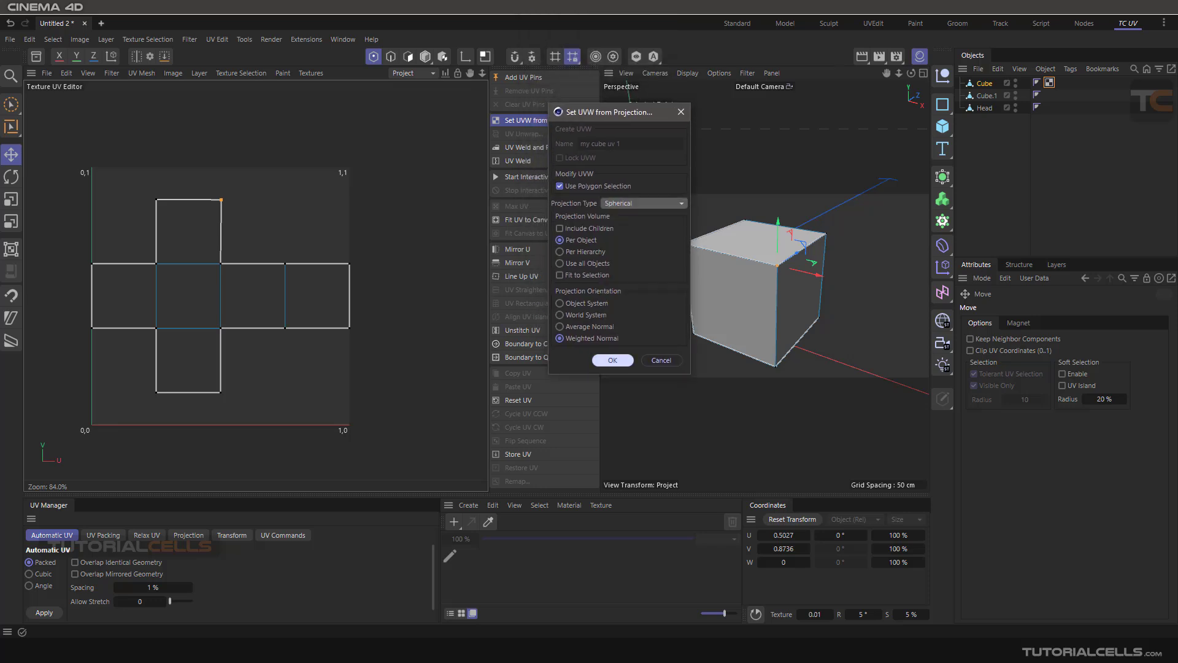
pyautogui.click(612, 360)
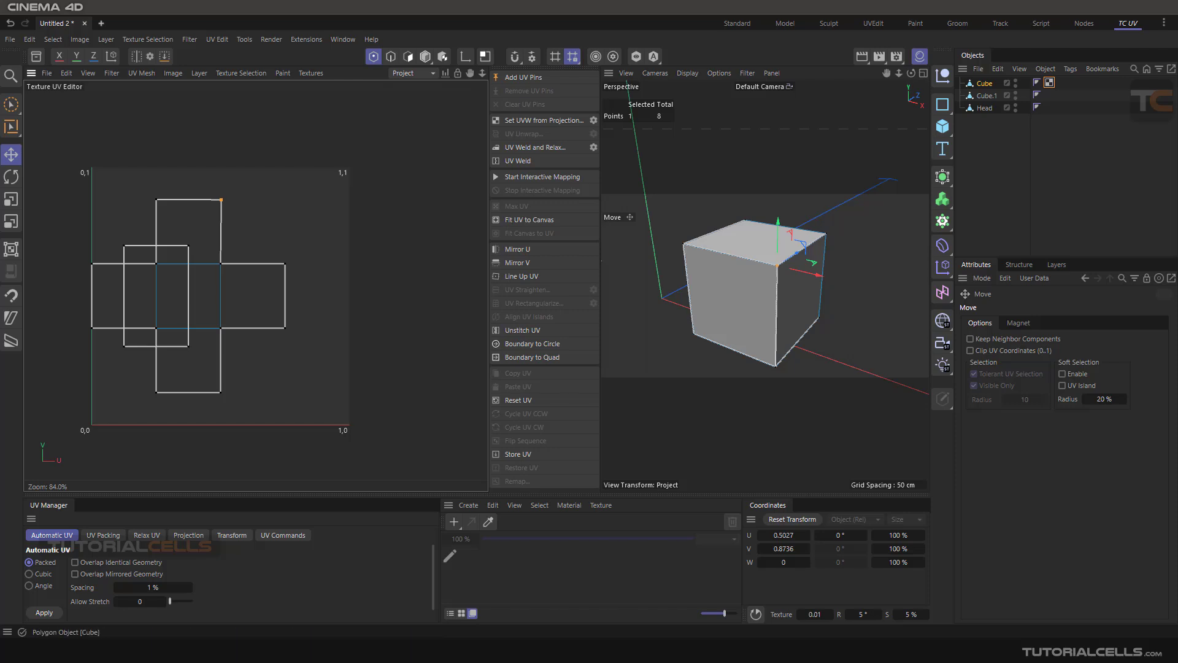
# Step: Review the properties of Cube's UVW tag, trying its Lock UVW option, and delete the tag
pyautogui.click(984, 84)
pyautogui.click(1049, 83)
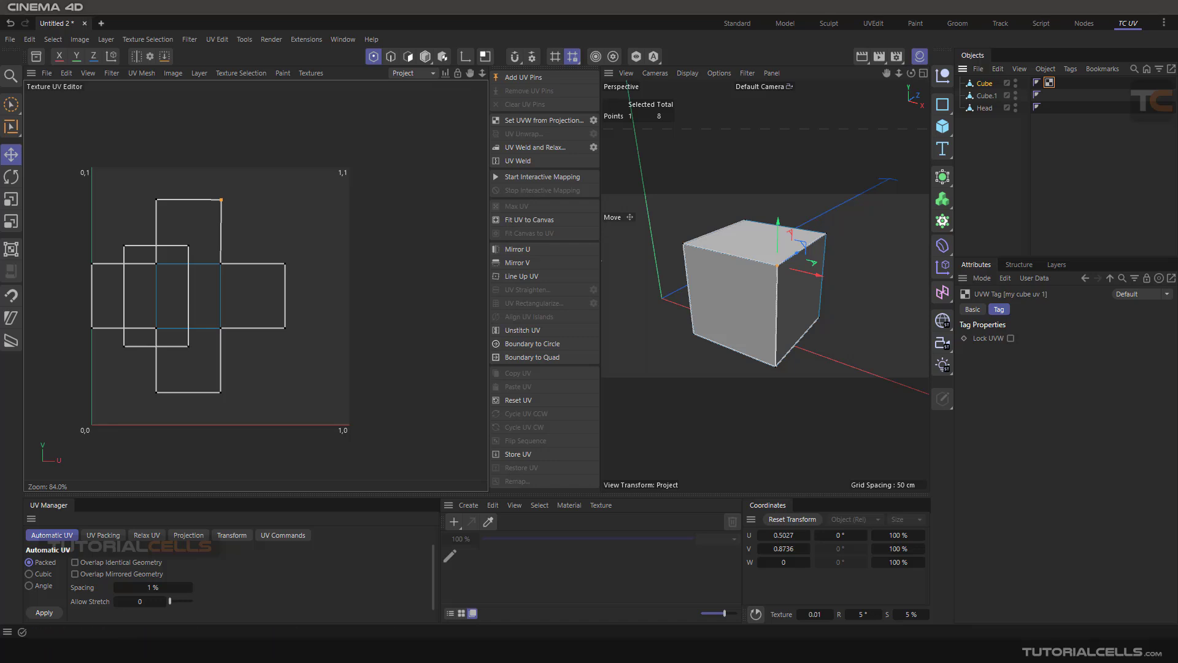
pyautogui.click(1010, 339)
pyautogui.click(1011, 338)
pyautogui.click(973, 309)
pyautogui.click(999, 309)
pyautogui.click(973, 309)
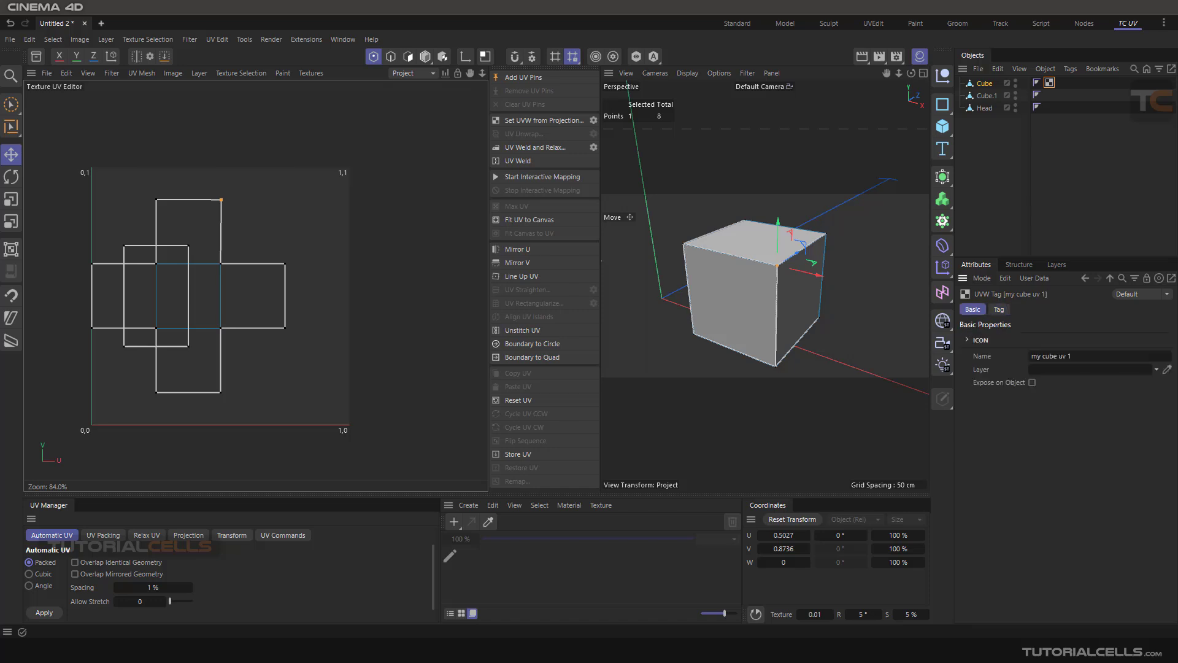
pyautogui.click(999, 309)
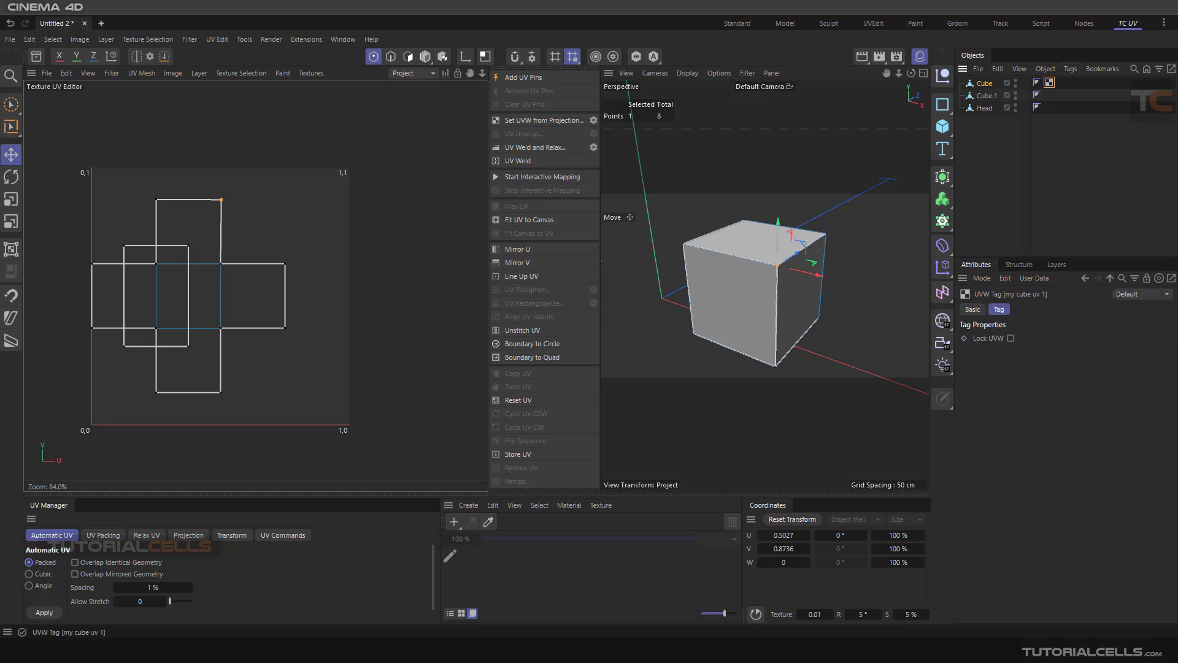
pyautogui.press('Delete')
pyautogui.click(875, 258)
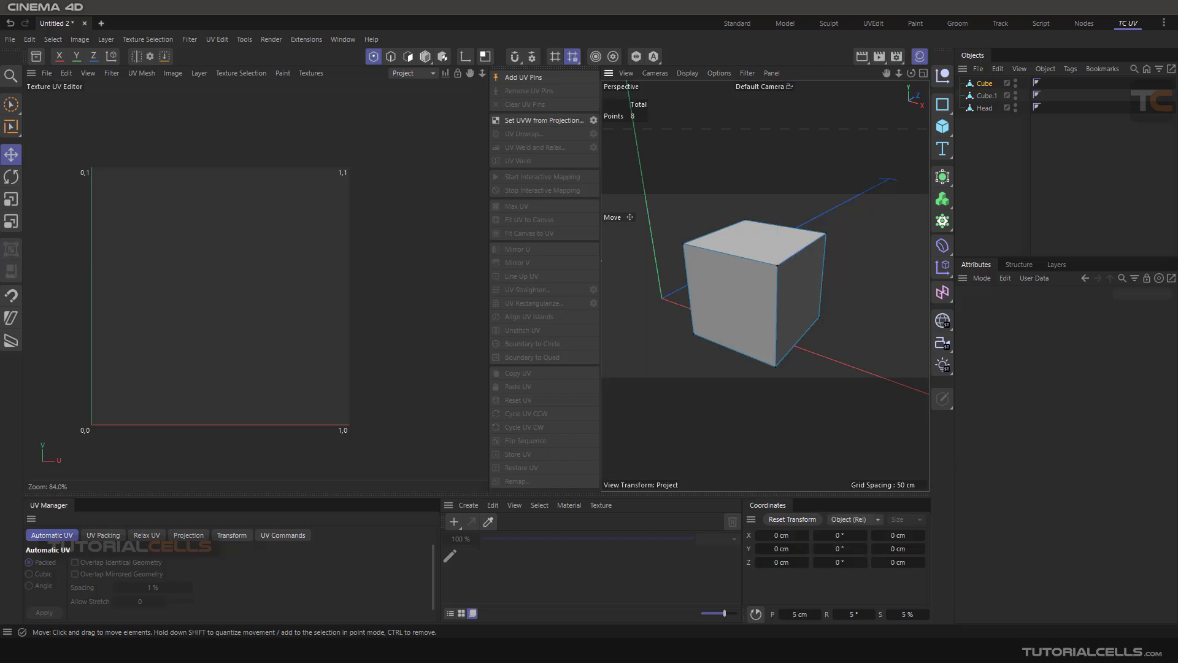
# Step: Select the Head object and frame it in a three-quarter view in the perspective viewport
pyautogui.click(984, 108)
pyautogui.scroll(-3, 688, 262)
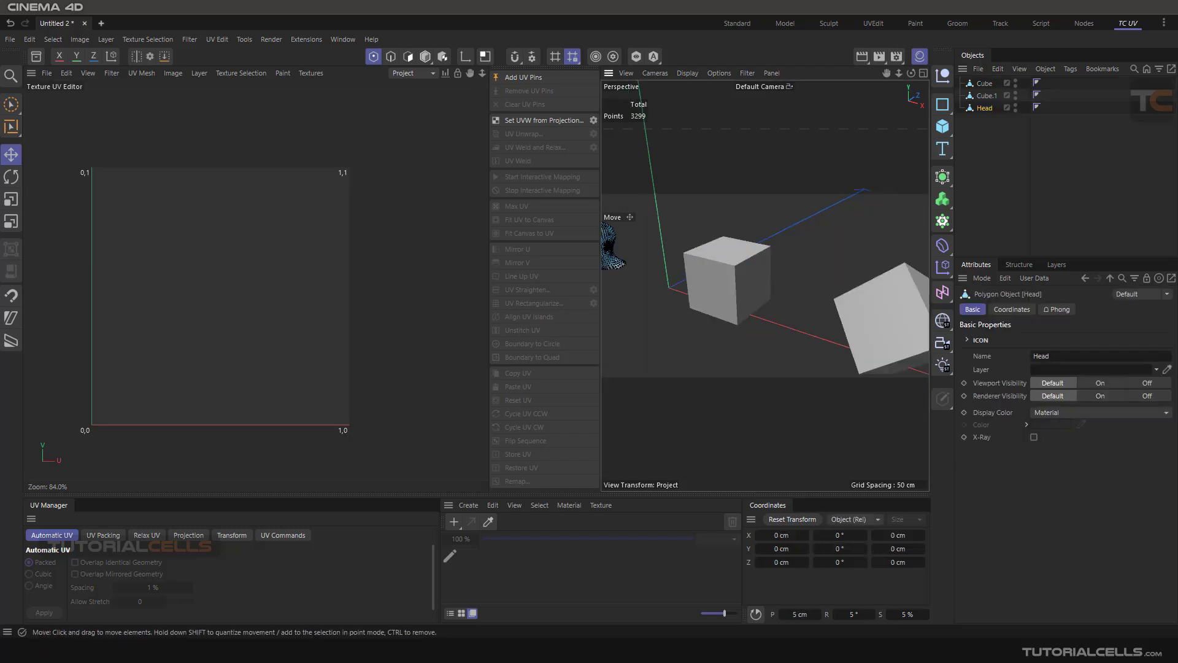
pyautogui.keyDown('alt'); pyautogui.moveTo(646, 247); pyautogui.dragTo(765, 285, button='middle'); pyautogui.keyUp('alt')
pyautogui.scroll(4, 739, 295)
pyautogui.keyDown('alt'); pyautogui.moveTo(664, 269); pyautogui.dragTo(765, 309, button='middle'); pyautogui.keyUp('alt')
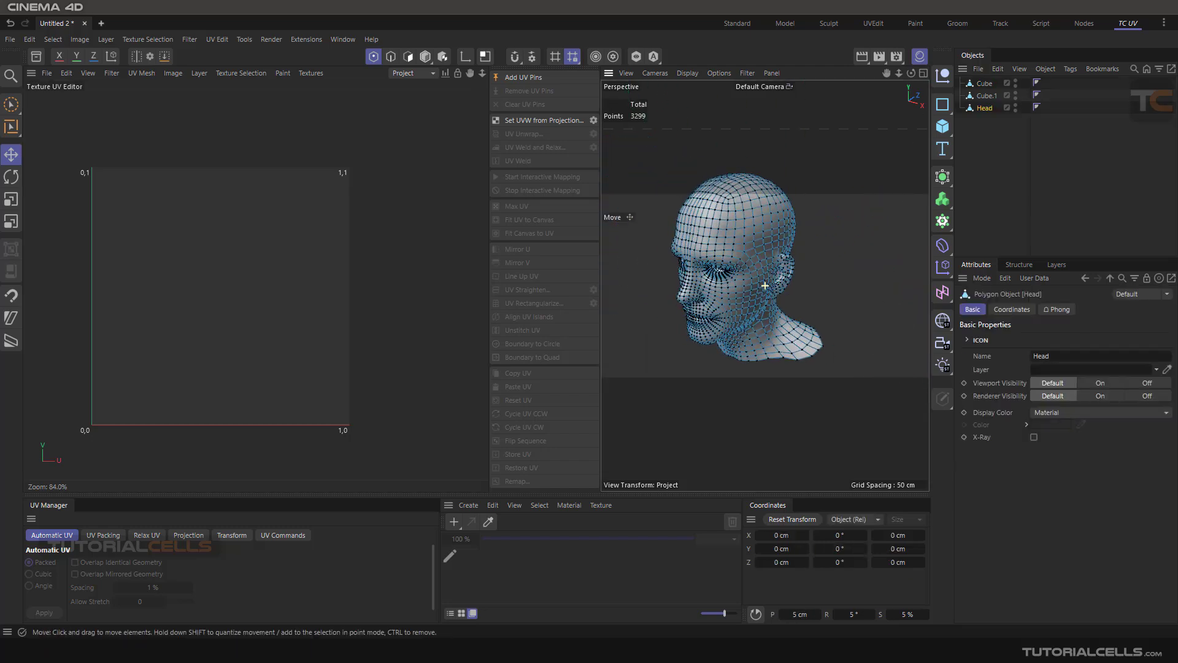
pyautogui.scroll(-3, 766, 312)
pyautogui.moveTo(768, 274)
pyautogui.keyDown('alt'); pyautogui.mouseDown()
pyautogui.moveTo(681, 255)
pyautogui.moveTo(832, 284)
pyautogui.moveTo(819, 301)
pyautogui.moveTo(772, 288)
pyautogui.mouseUp(); pyautogui.keyUp('alt')
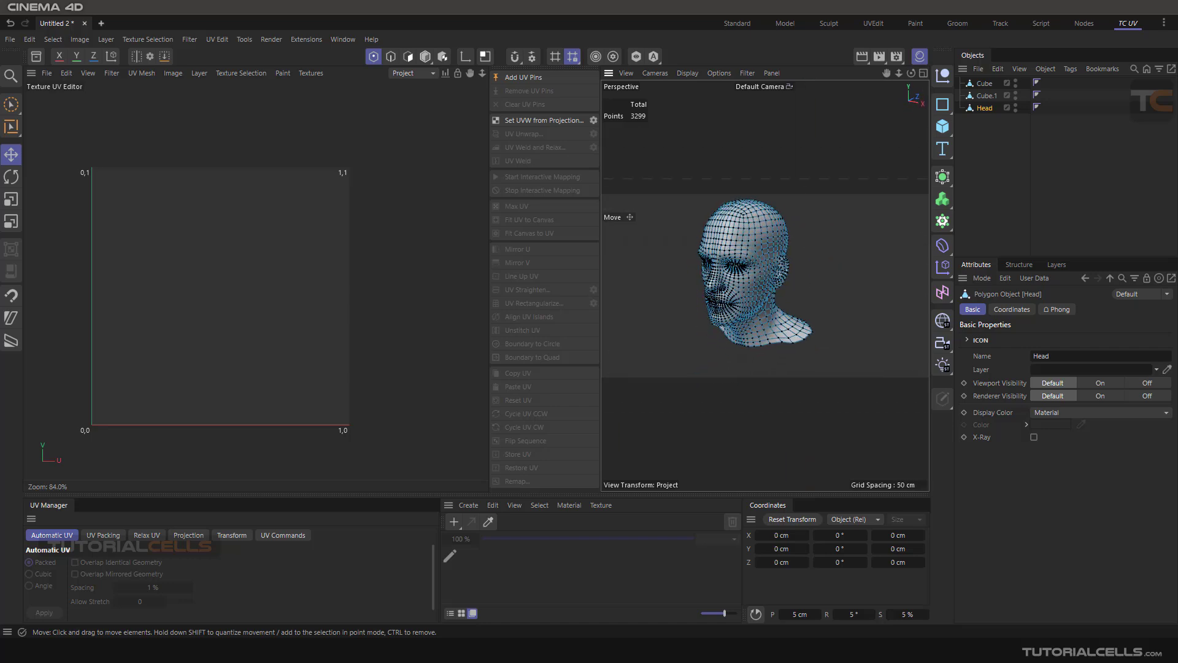
# Step: Create UVs for Head with Set UVW from Projection, using the Frontal projection type and the UVW name "my cube uv 1"
pyautogui.click(544, 120)
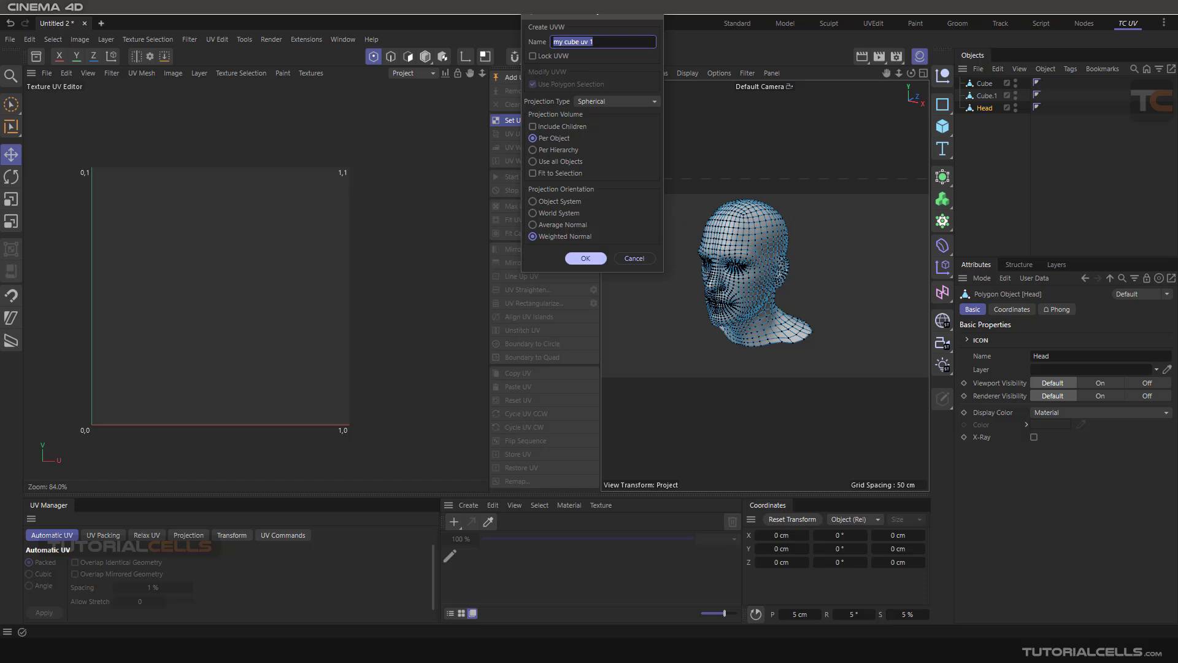
pyautogui.moveTo(580, 11); pyautogui.dragTo(565, 151)
pyautogui.click(595, 182)
pyautogui.click(601, 241)
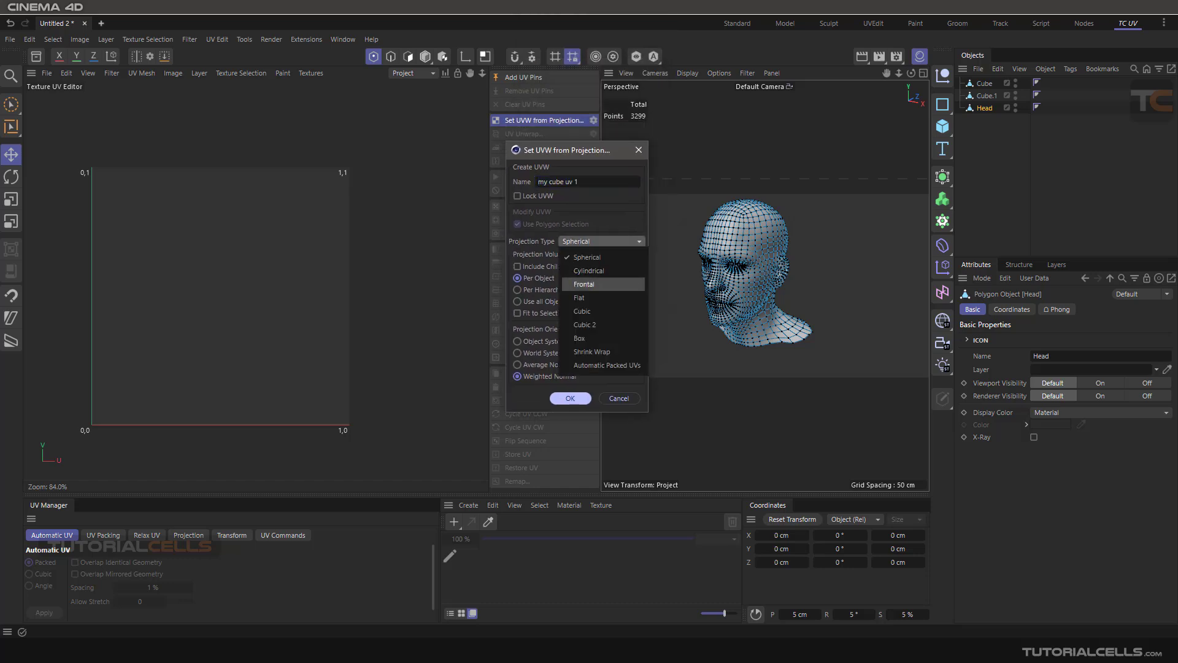
pyautogui.click(584, 284)
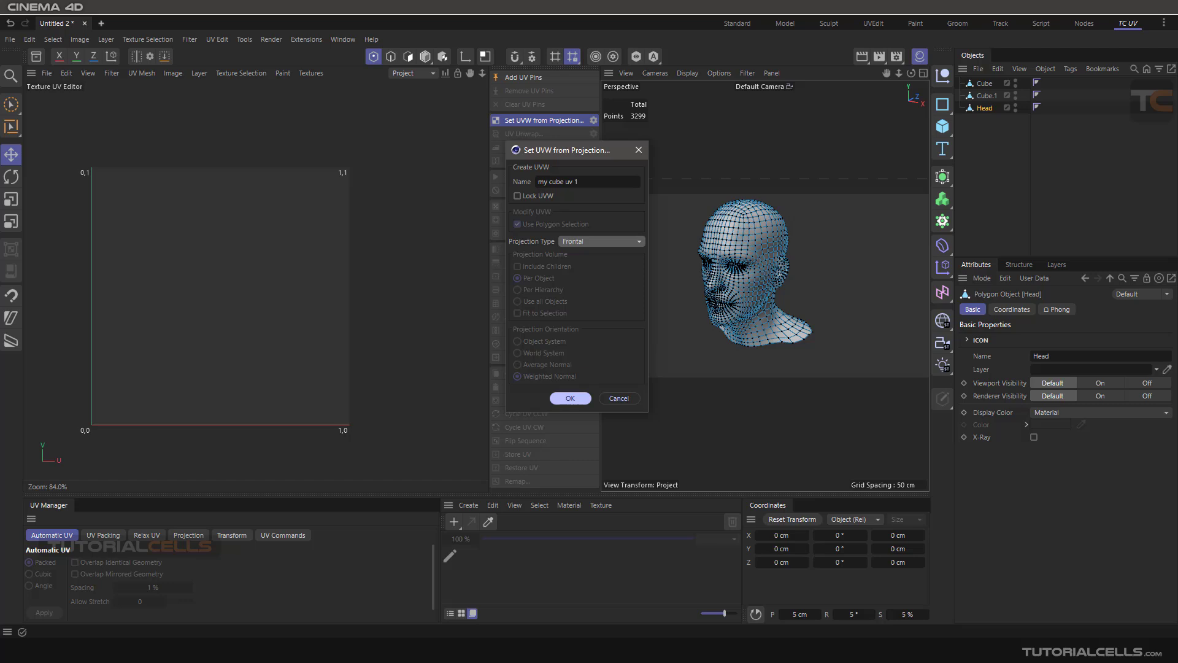
pyautogui.click(571, 399)
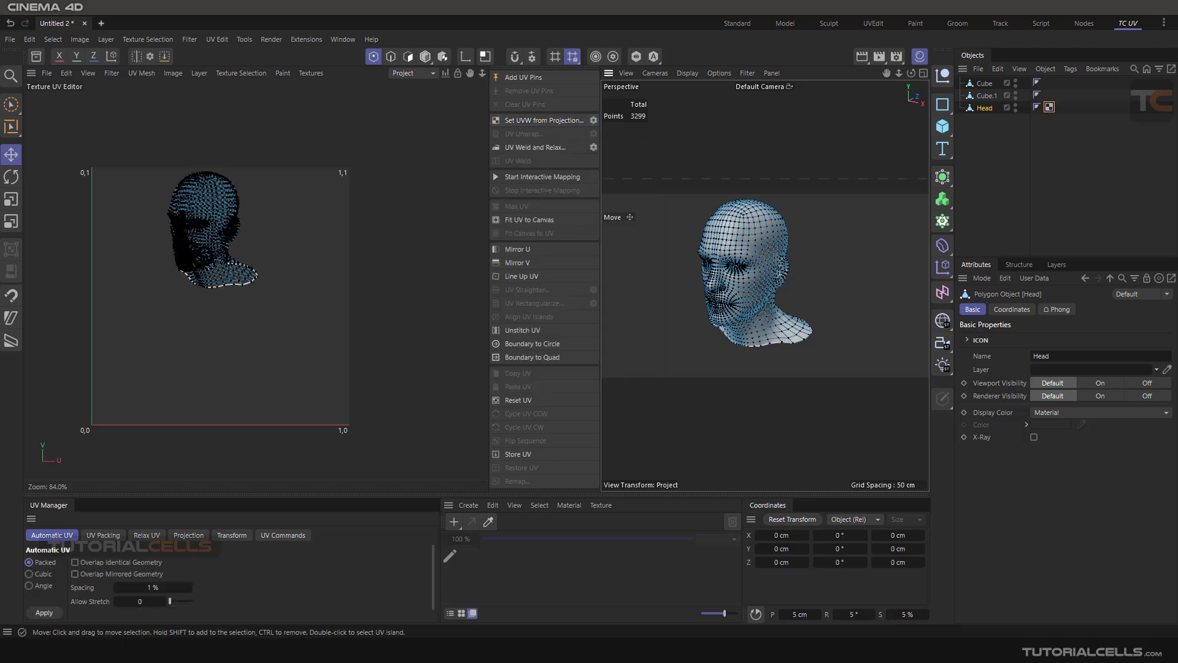
# Step: Reapply the Frontal projection to Head so its UVs match the face seen from the front
pyautogui.scroll(6, 193, 223)
pyautogui.scroll(-4, 199, 222)
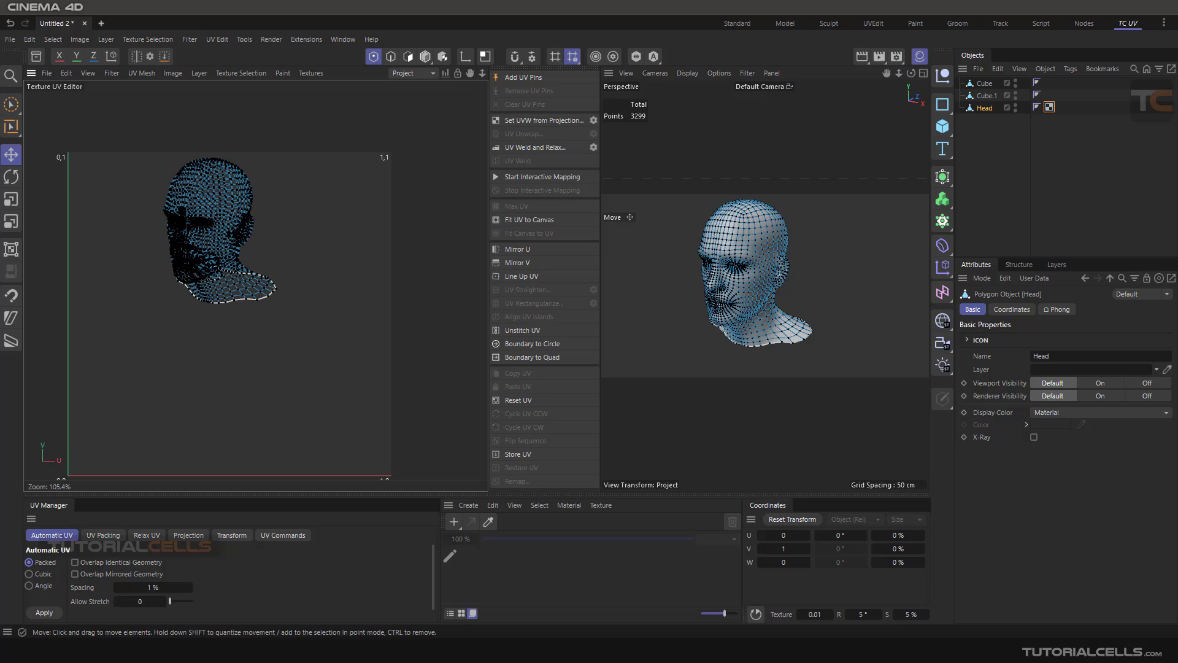
pyautogui.keyDown('alt'); pyautogui.moveTo(764, 285); pyautogui.dragTo(842, 304); pyautogui.keyUp('alt')
pyautogui.scroll(3, 741, 273)
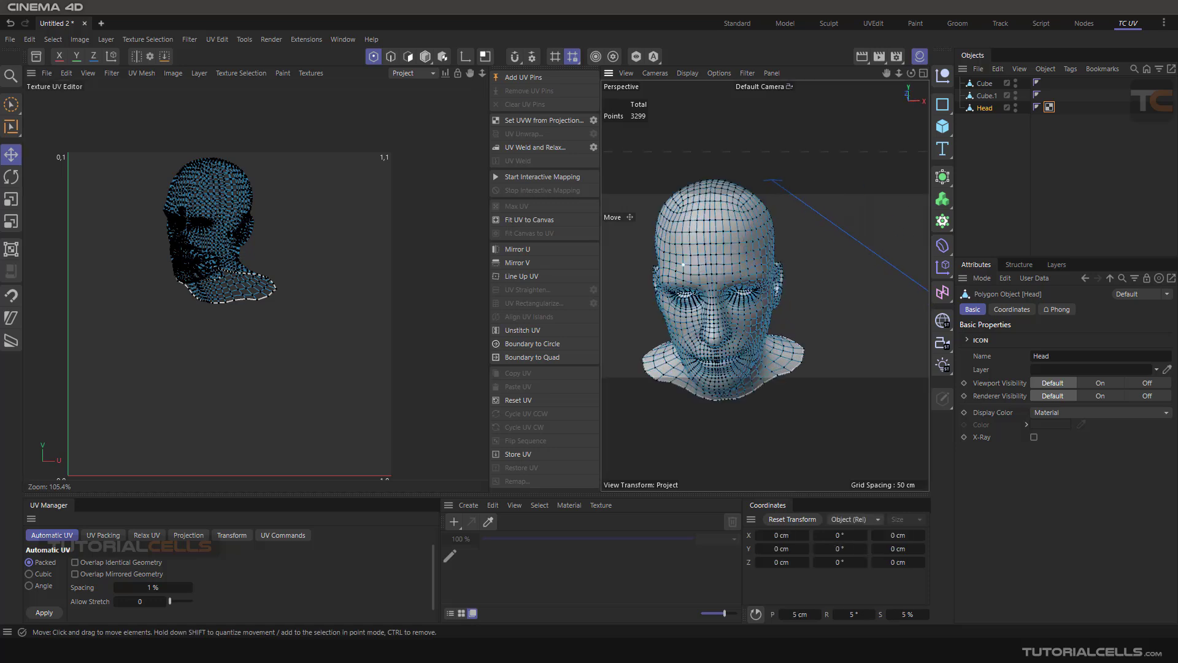
pyautogui.click(544, 120)
pyautogui.keyDown('alt'); pyautogui.moveTo(186, 261); pyautogui.dragTo(207, 297, button='middle'); pyautogui.keyUp('alt')
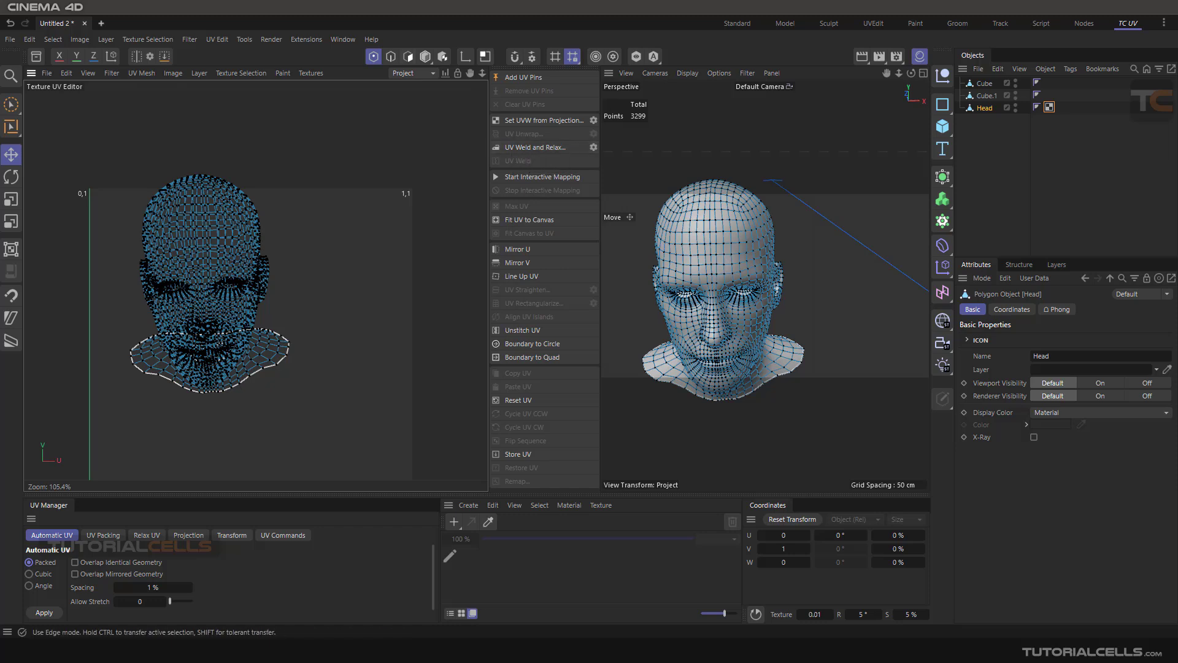
# Step: Compare Head's UV display and available commands in Edge, Polygon and Model modes, selecting a forehead edge, and return to Point mode
pyautogui.click(391, 56)
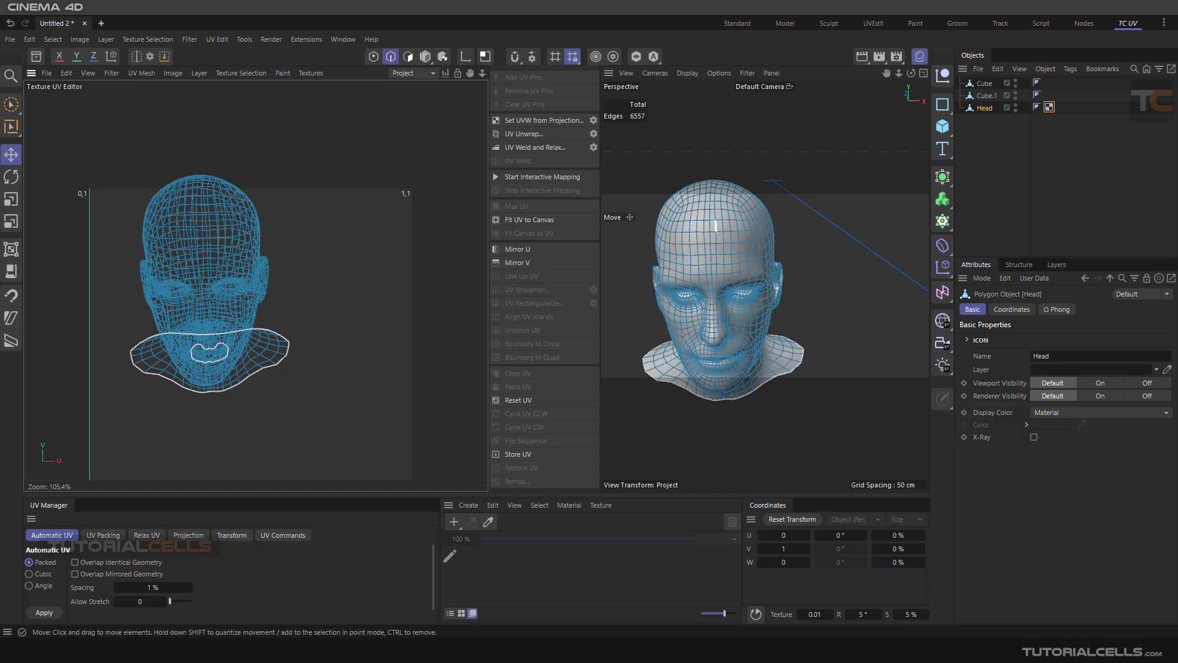
pyautogui.click(710, 215)
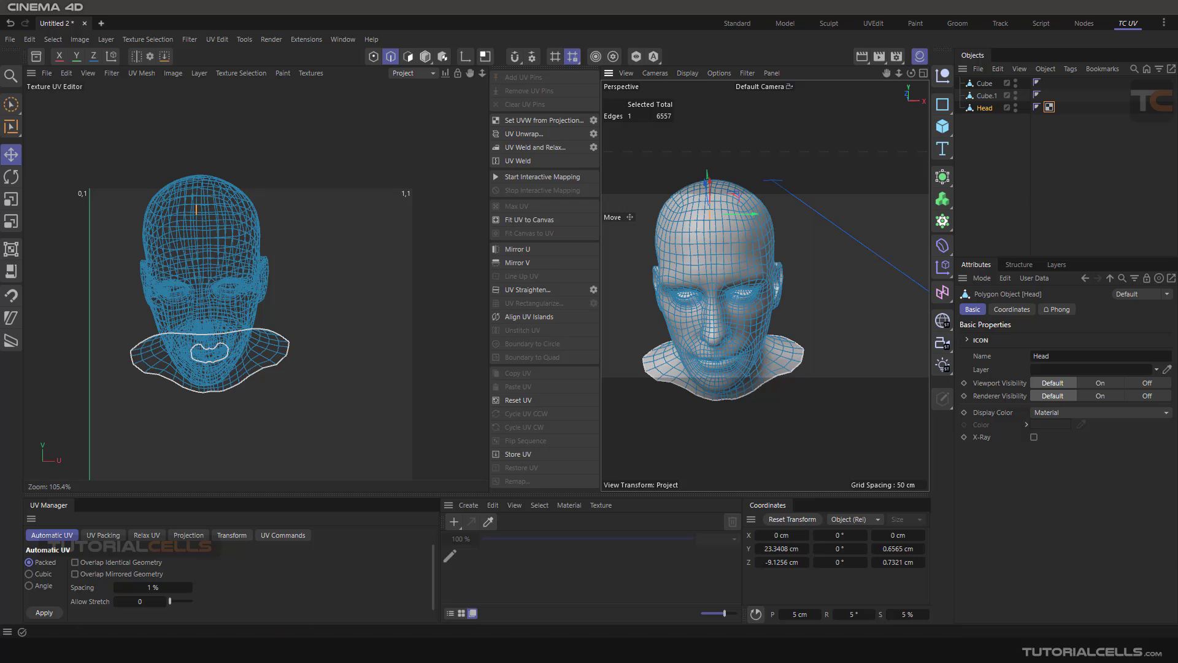
pyautogui.click(408, 56)
pyautogui.click(425, 56)
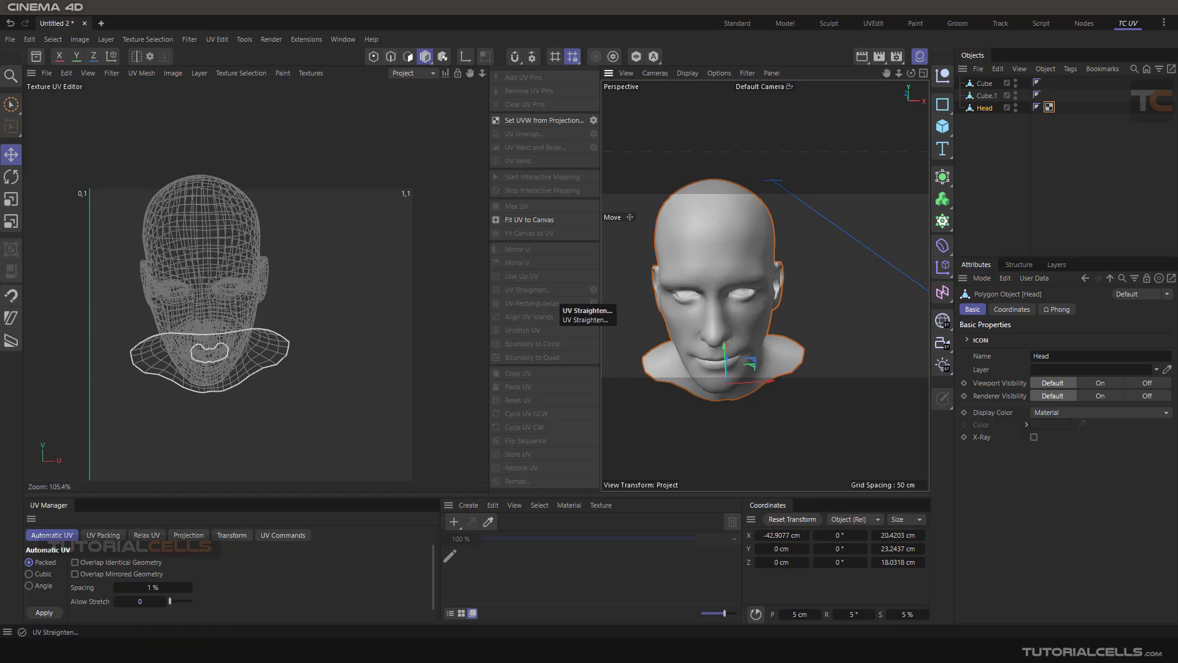
pyautogui.click(408, 56)
pyautogui.click(391, 56)
pyautogui.click(374, 56)
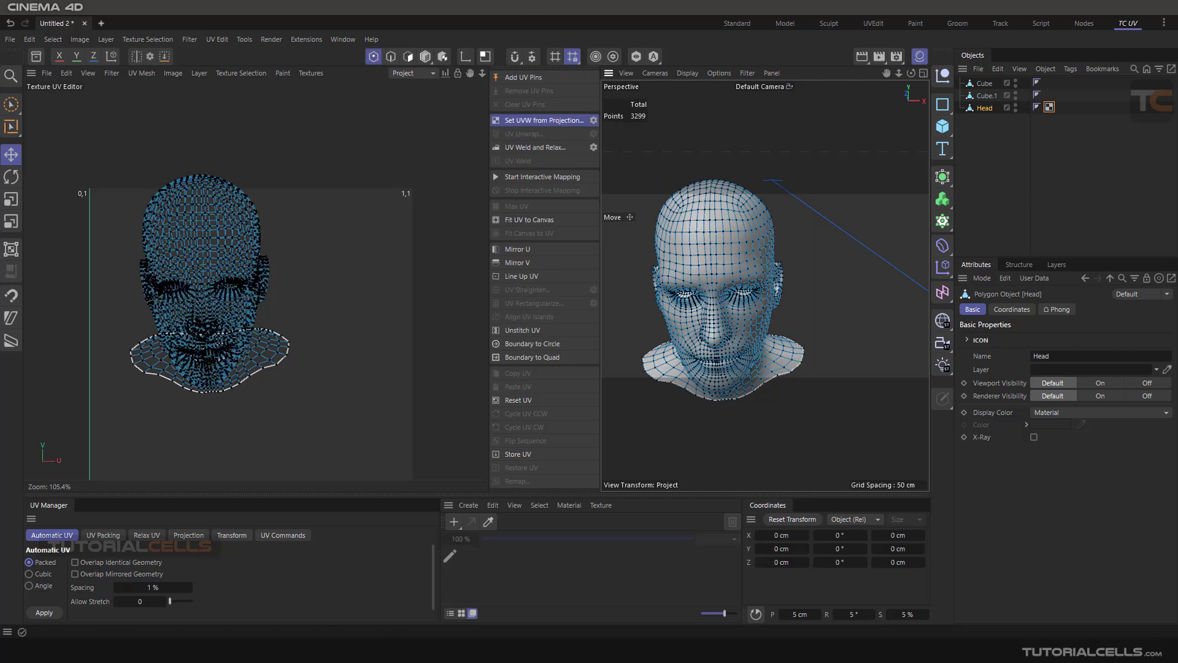
# Step: Reproject Head's UVs with the Spherical projection type
pyautogui.click(543, 121)
pyautogui.click(623, 101)
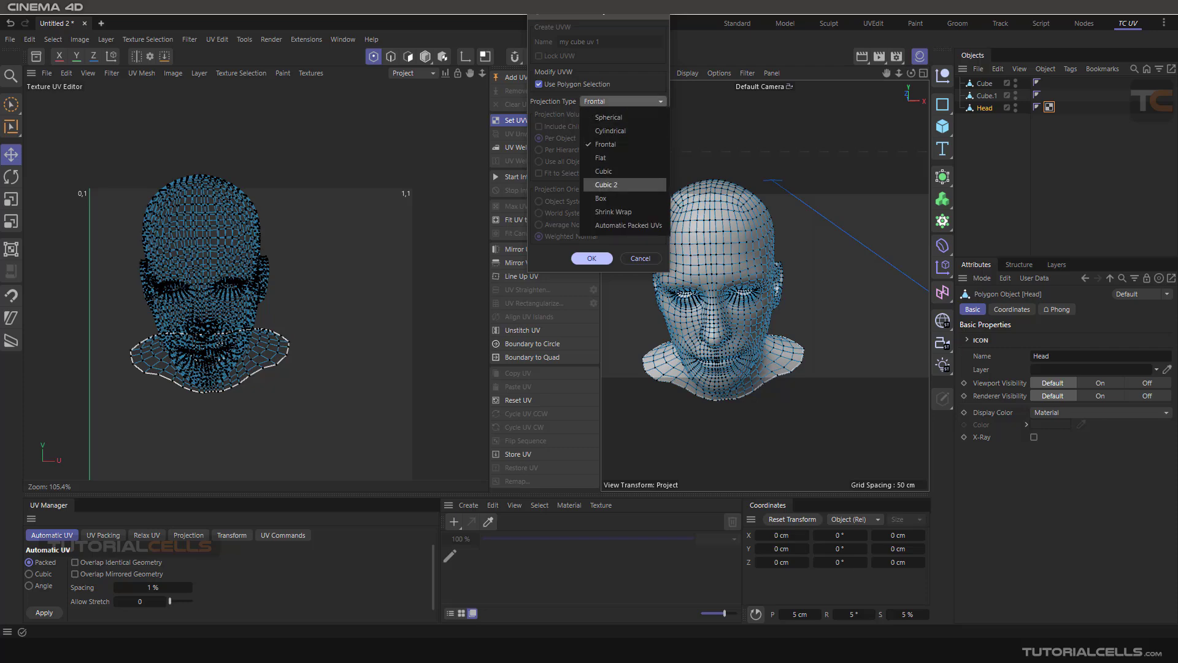
pyautogui.click(608, 117)
pyautogui.click(591, 258)
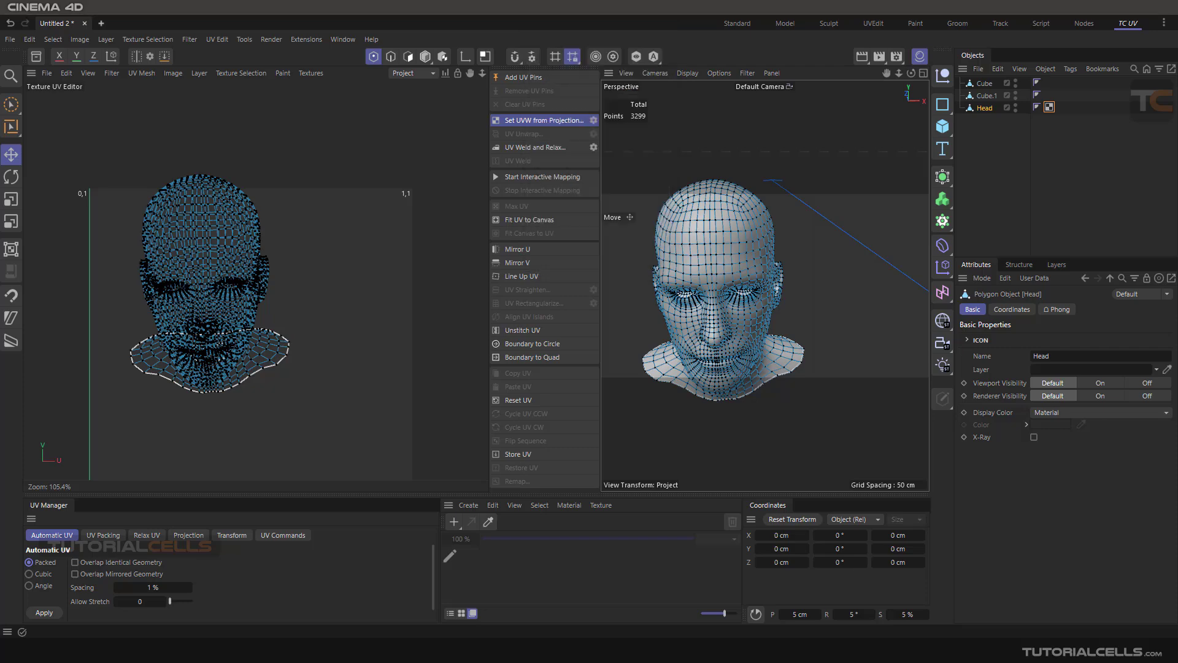
pyautogui.scroll(1, 341, 302)
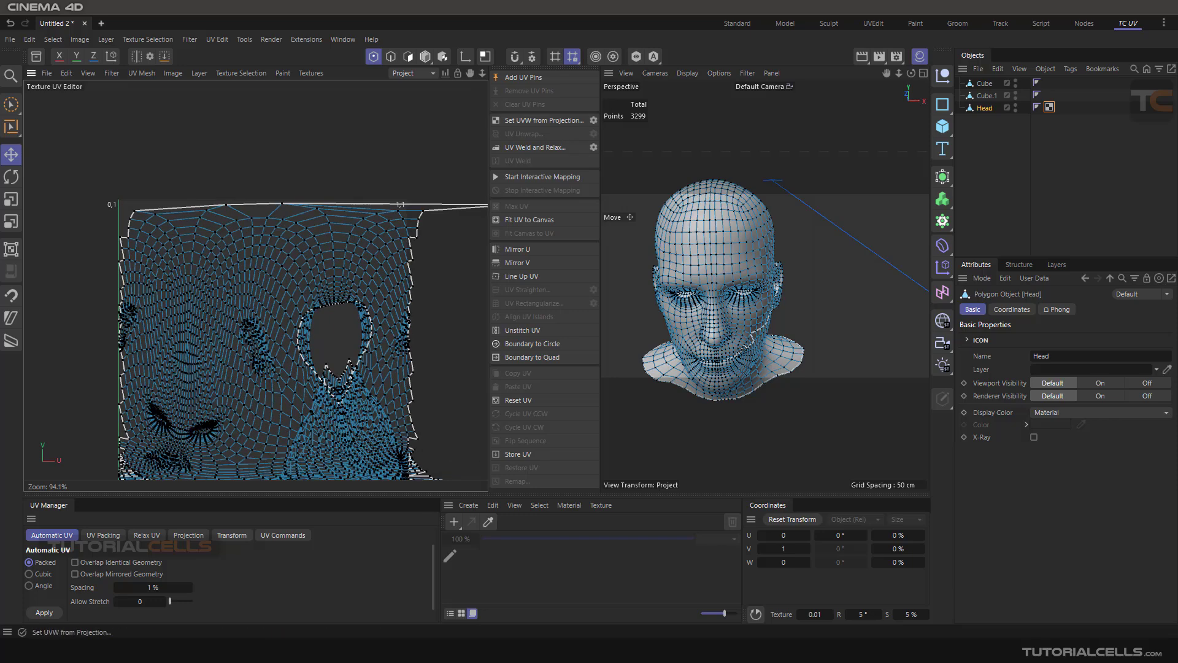
# Step: Reproject Head's UVs with the Cubic 2 projection type, keeping Per Object volume and Weighted Normal orientation
pyautogui.click(543, 120)
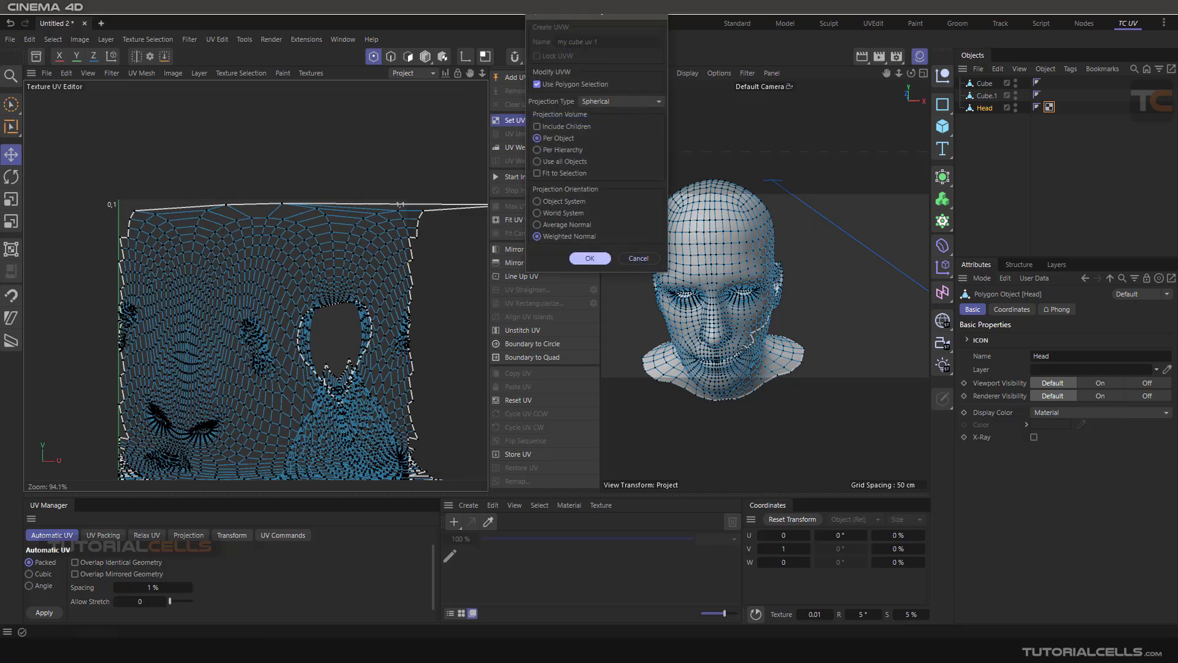
pyautogui.click(621, 101)
pyautogui.click(609, 184)
pyautogui.click(590, 258)
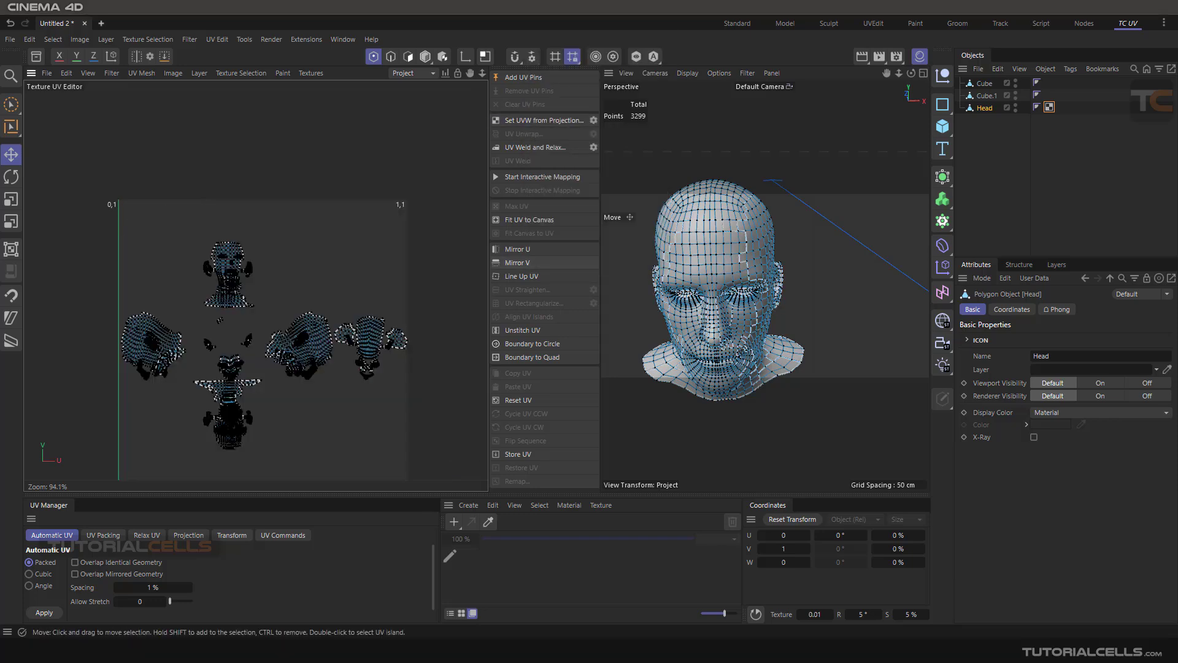
pyautogui.scroll(2, 270, 353)
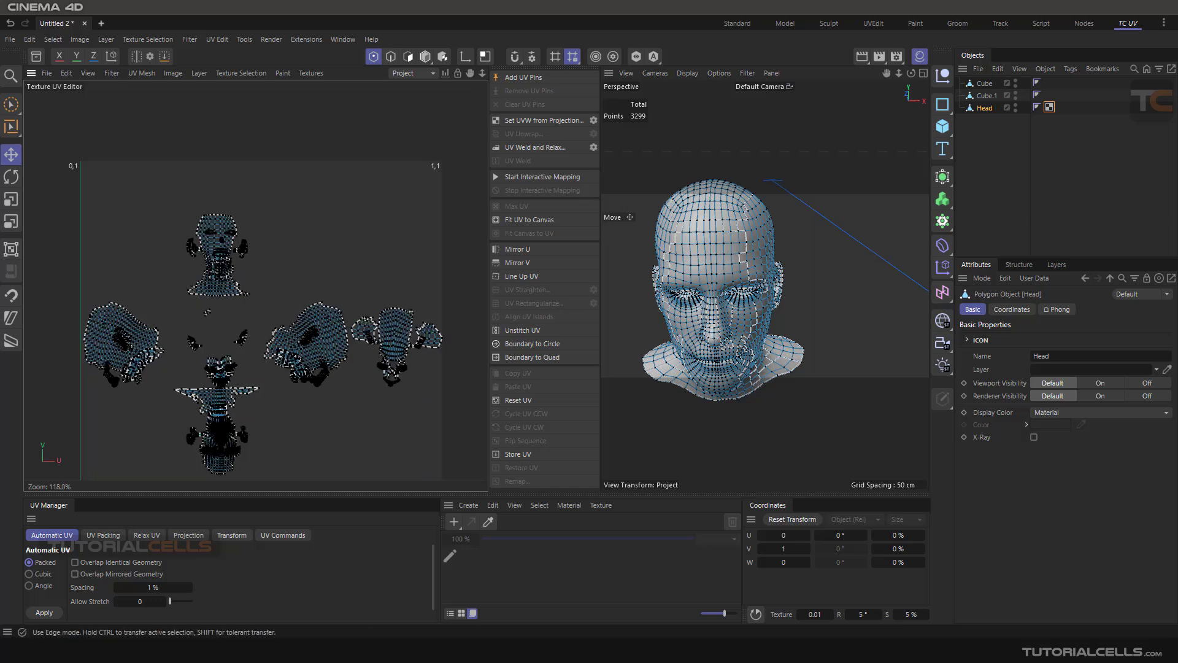
# Step: Switch Head to Polygon mode and examine its UV islands against the seams on the model
pyautogui.click(391, 56)
pyautogui.click(409, 57)
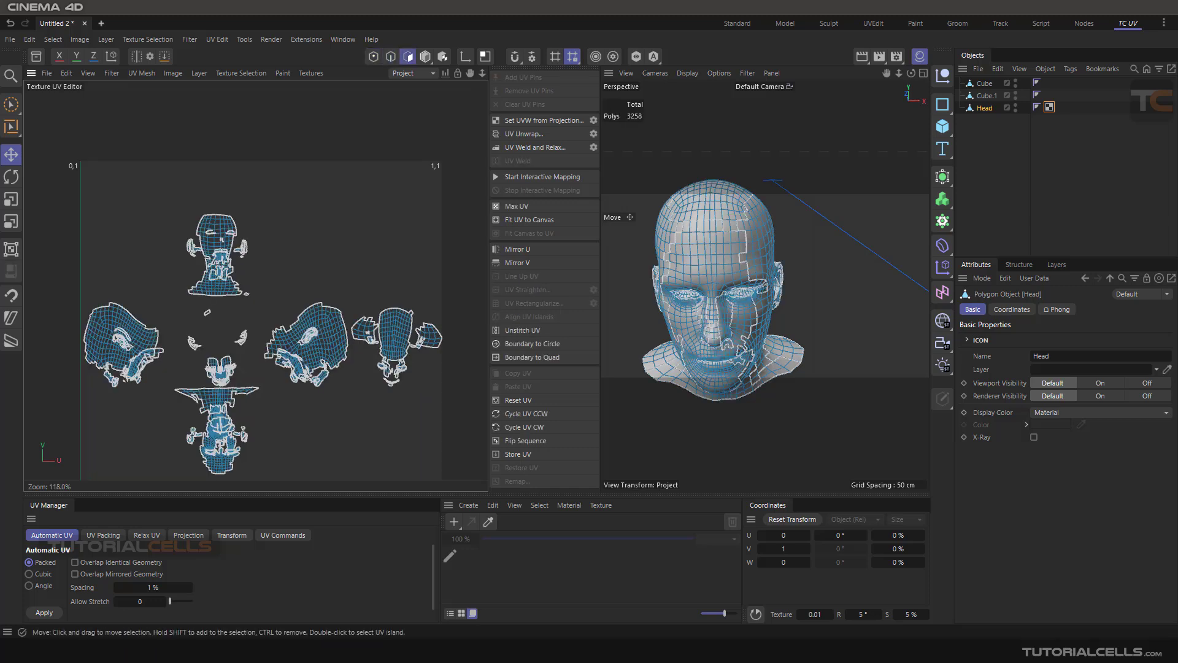
pyautogui.keyDown('alt'); pyautogui.moveTo(270, 353); pyautogui.dragTo(276, 296, button='middle'); pyautogui.keyUp('alt')
pyautogui.scroll(-4, 734, 311)
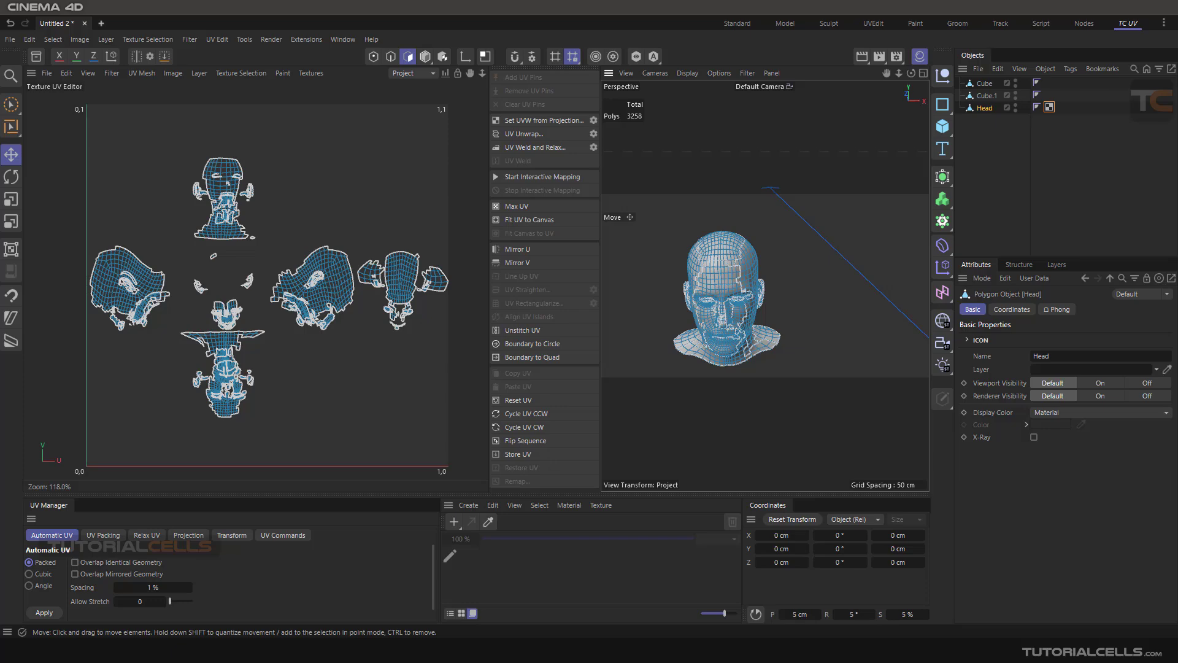
pyautogui.keyDown('alt'); pyautogui.moveTo(810, 282); pyautogui.dragTo(761, 285); pyautogui.keyUp('alt')
pyautogui.scroll(4, 761, 285)
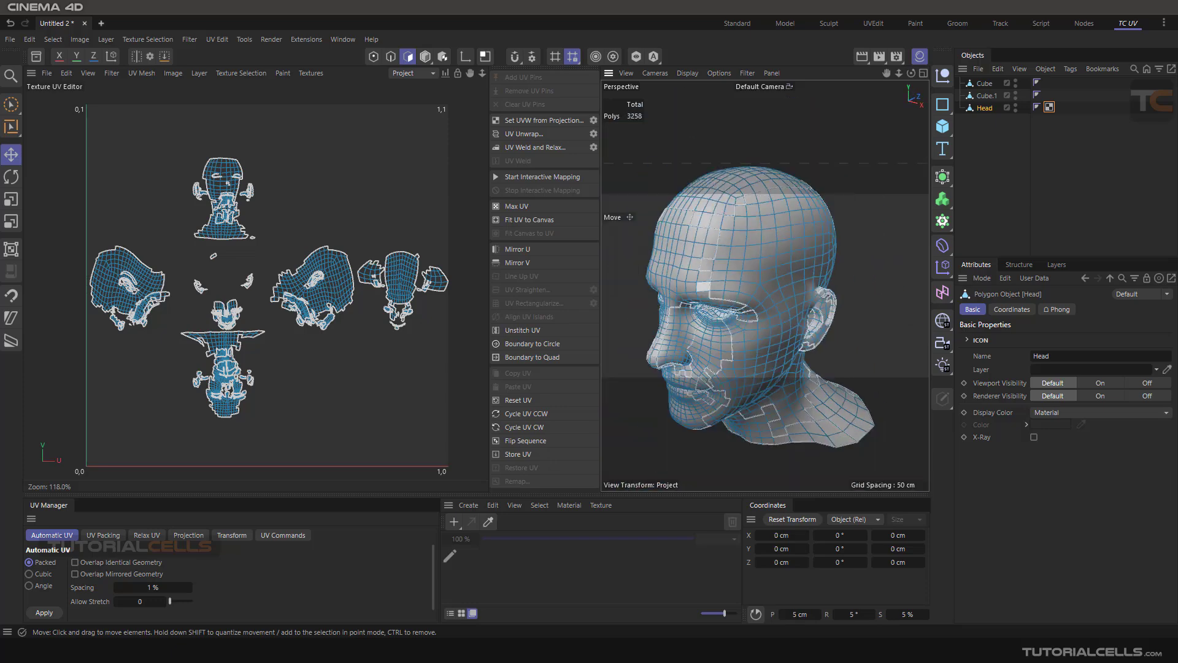
# Step: Reproject Head's UVs with the Cubic 2 type, keeping Use Polygon Selection, Per Object volume and Weighted Normal orientation
pyautogui.scroll(-3, 750, 282)
pyautogui.scroll(2, 733, 329)
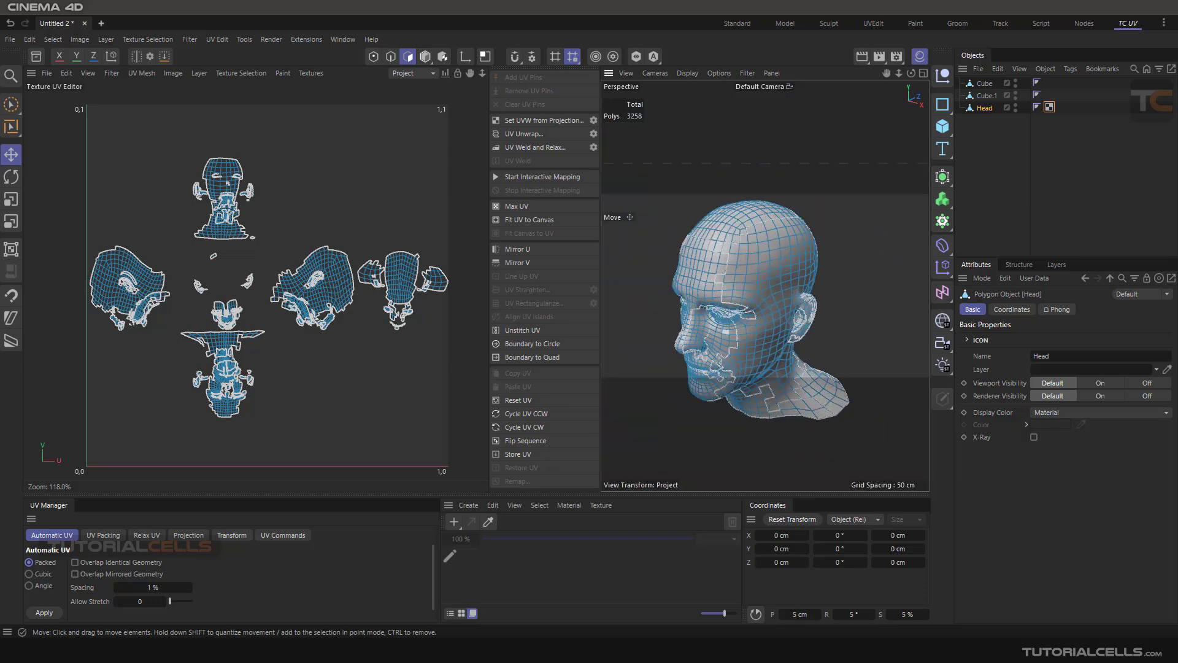
pyautogui.moveTo(726, 332)
pyautogui.keyDown('alt'); pyautogui.mouseDown()
pyautogui.moveTo(744, 308)
pyautogui.moveTo(732, 335)
pyautogui.mouseUp(); pyautogui.keyUp('alt')
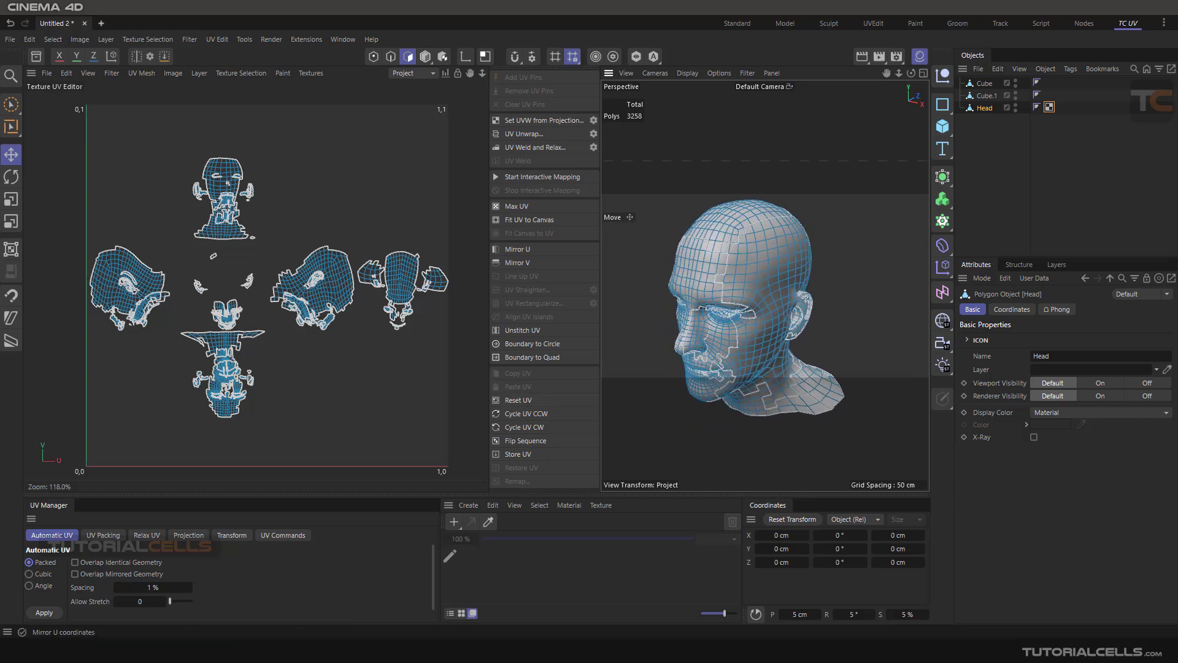
pyautogui.click(593, 120)
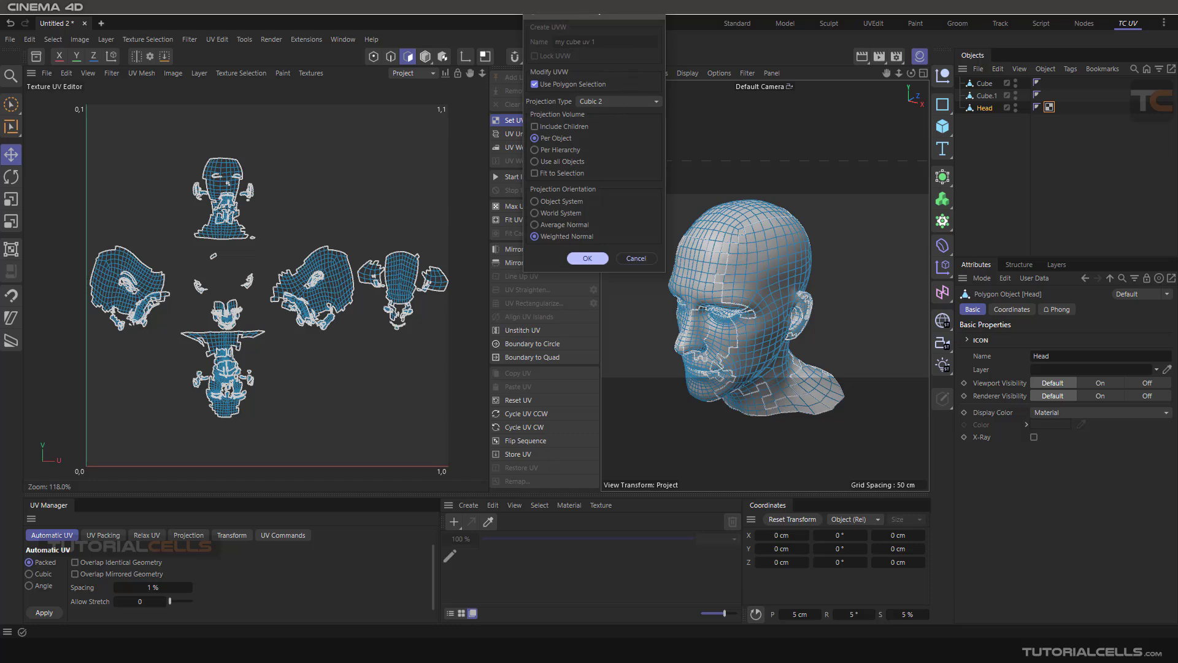
pyautogui.moveTo(595, 10); pyautogui.dragTo(518, 189)
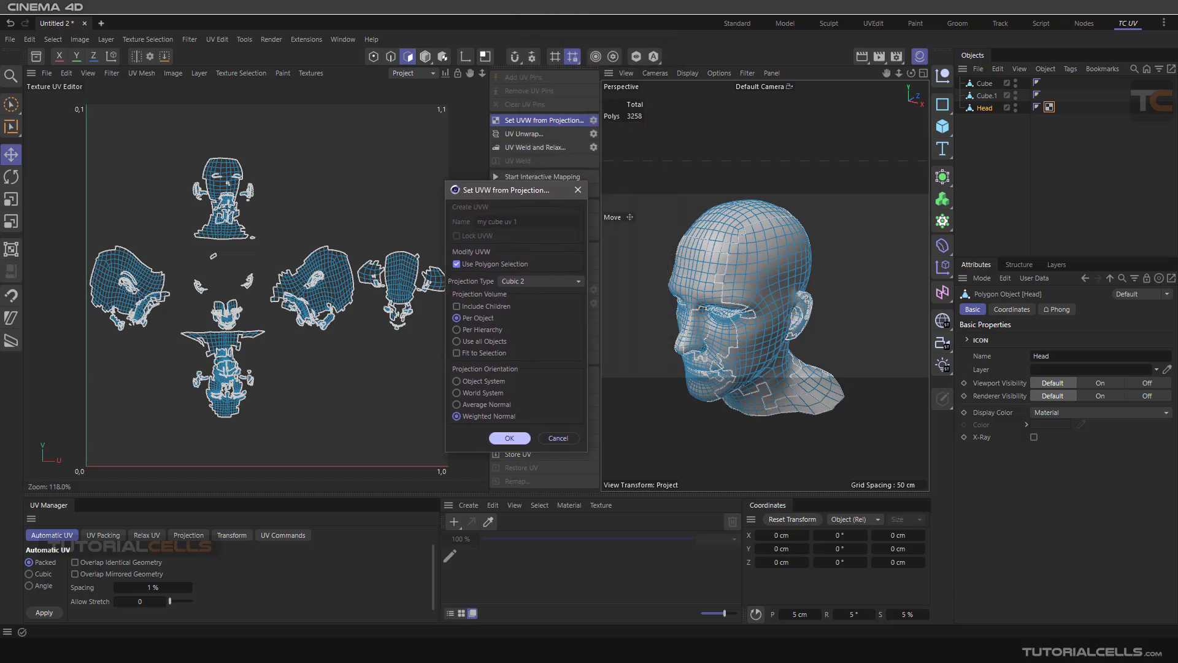
pyautogui.moveTo(518, 189); pyautogui.dragTo(499, 179)
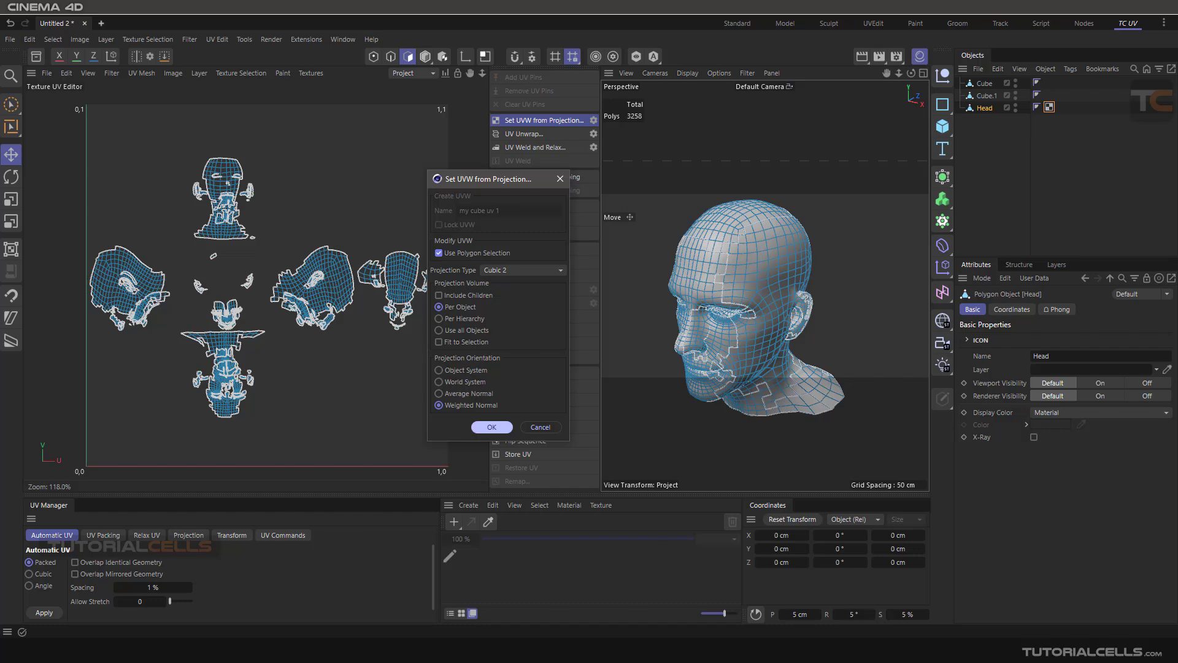
pyautogui.click(491, 427)
# Step: Select polygon patches in Head's side, back and face UV islands to compare them with their locations on the model
pyautogui.scroll(2, 336, 280)
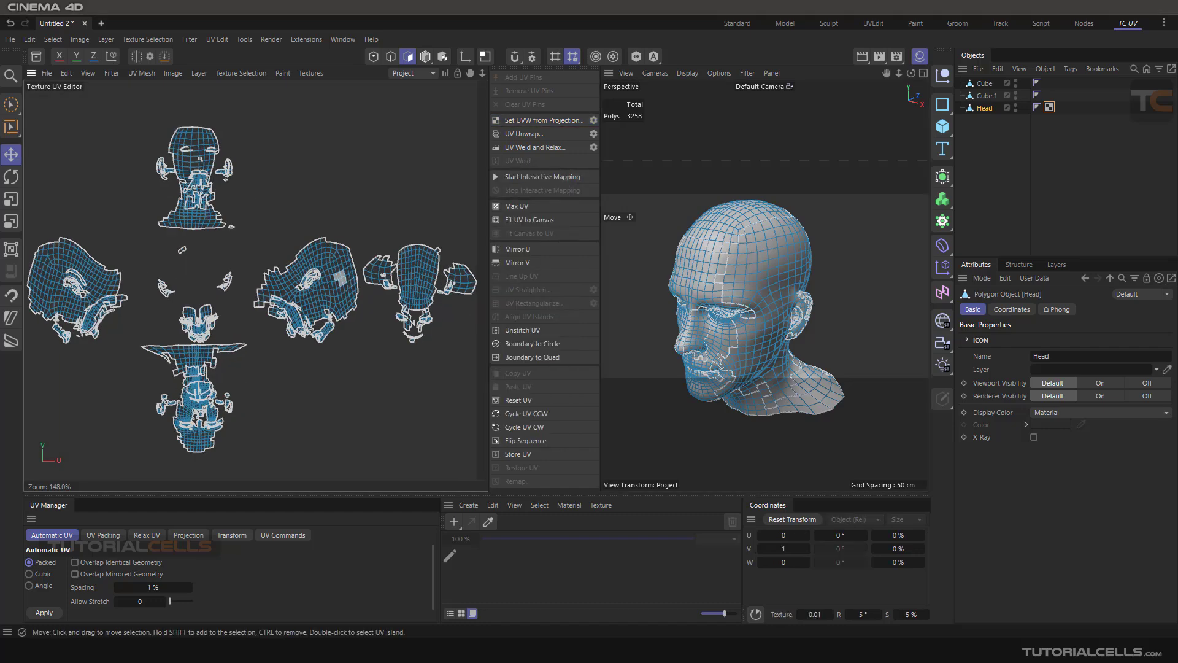
pyautogui.moveTo(341, 275); pyautogui.dragTo(342, 283)
pyautogui.keyDown('alt'); pyautogui.moveTo(792, 273); pyautogui.dragTo(794, 264); pyautogui.keyUp('alt')
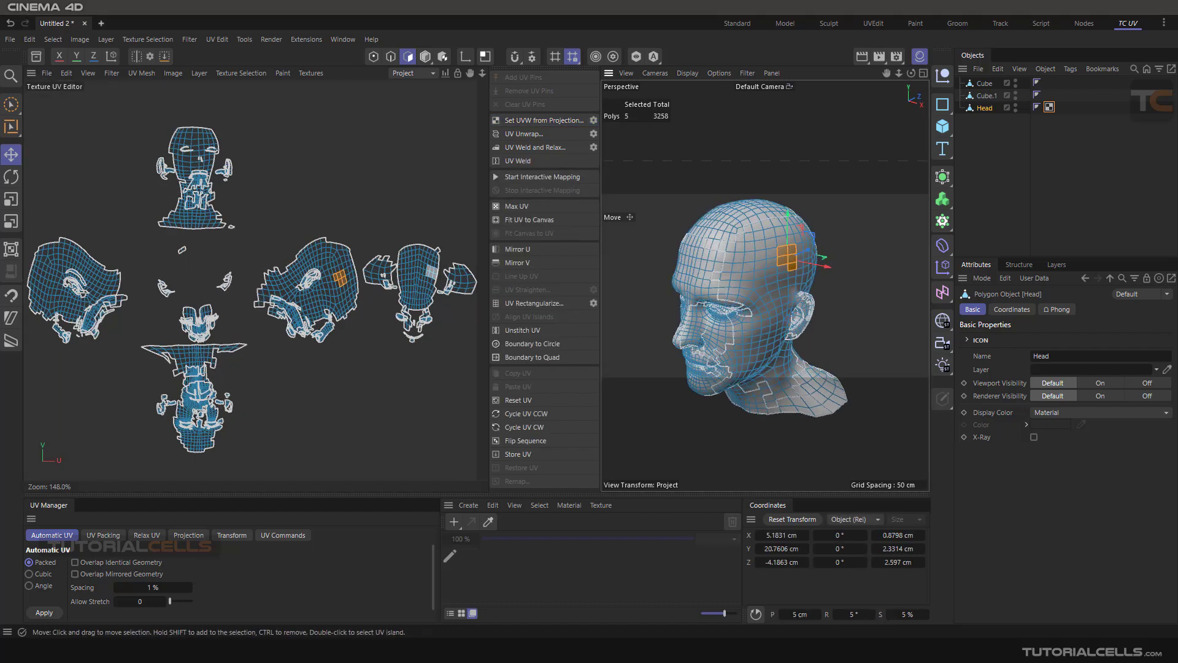
pyautogui.moveTo(431, 268); pyautogui.dragTo(427, 274)
pyautogui.click(61, 272)
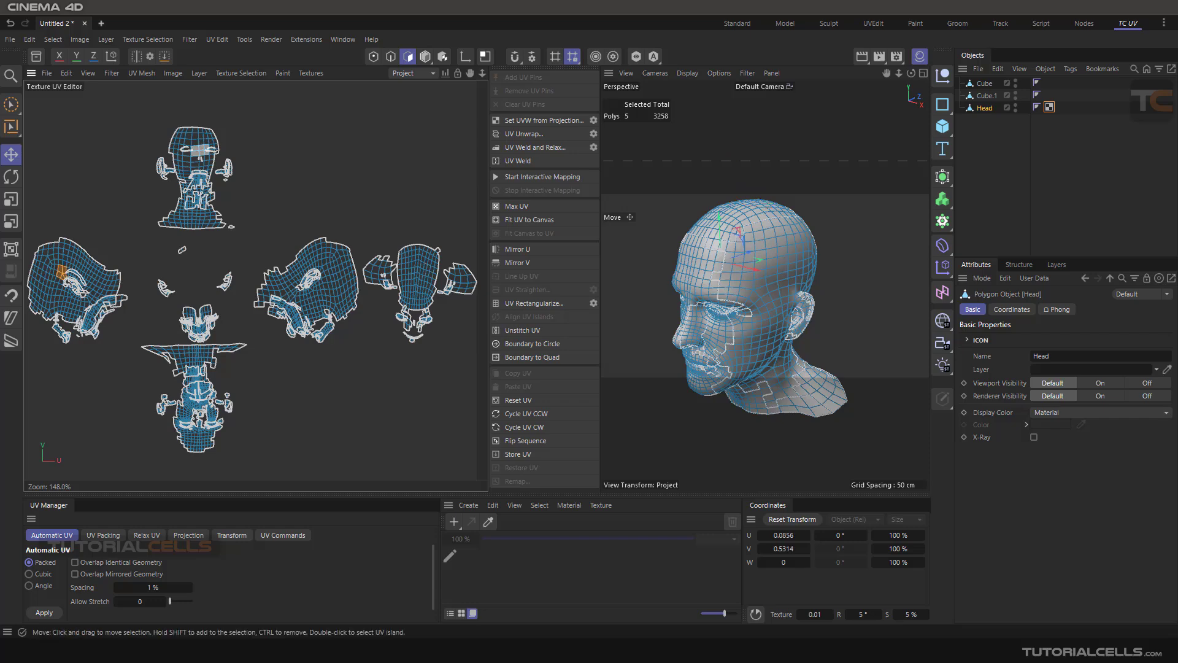
pyautogui.click(201, 151)
pyautogui.scroll(-2, 371, 263)
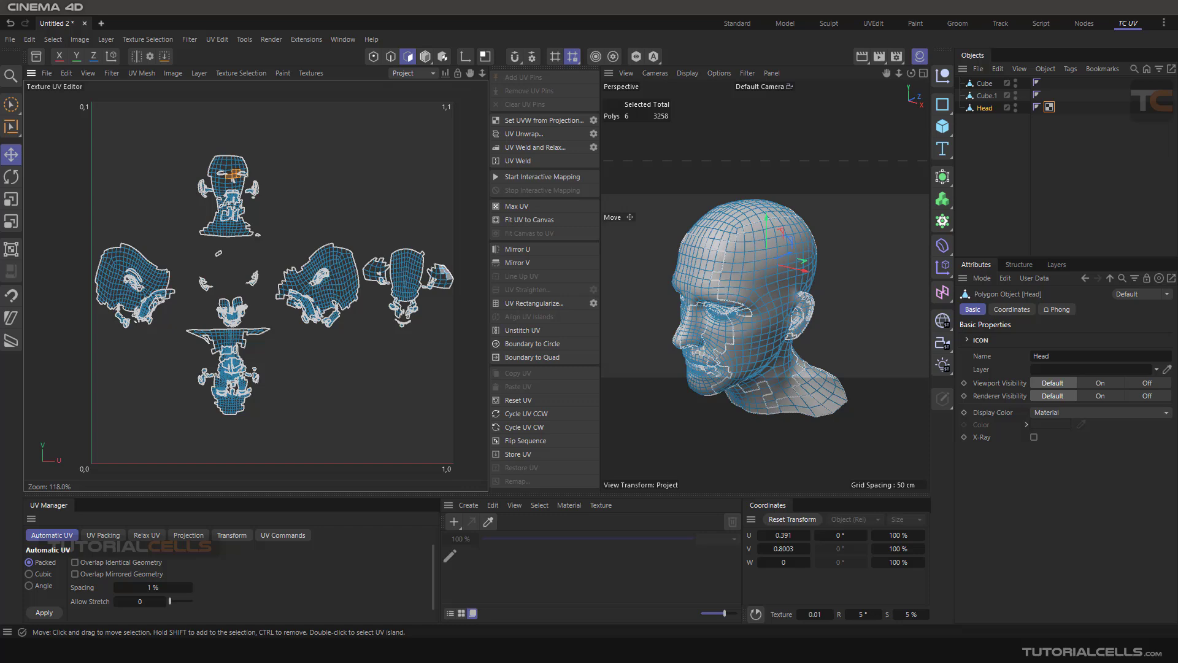
pyautogui.click(594, 121)
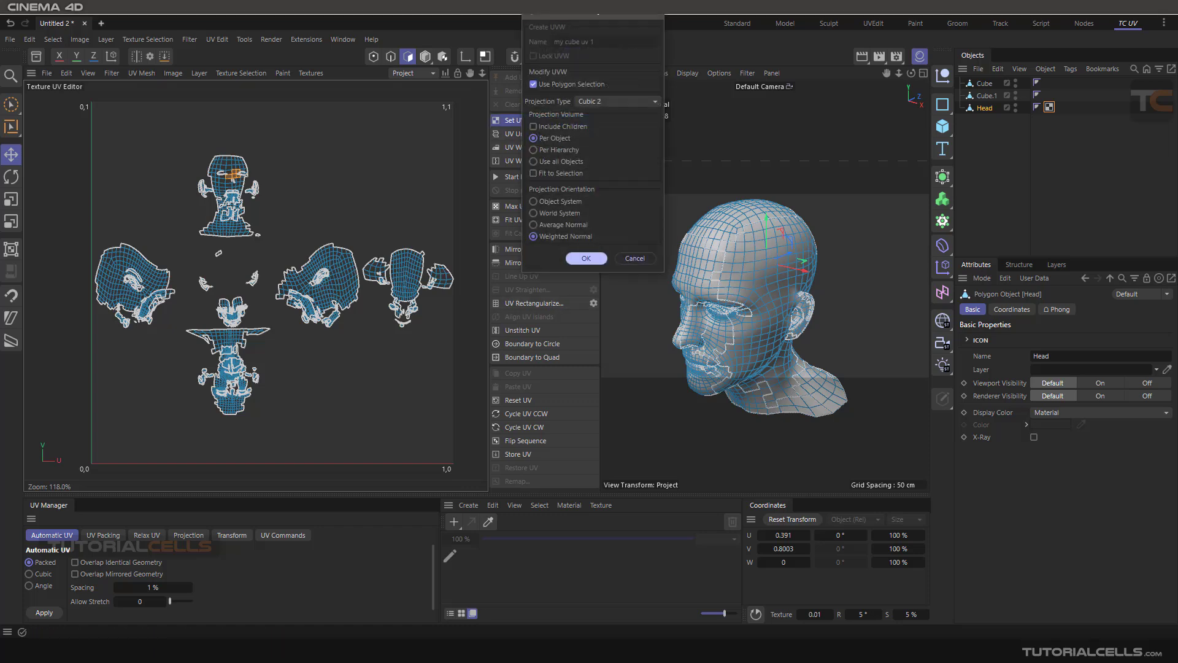
pyautogui.moveTo(594, 12); pyautogui.dragTo(693, 109)
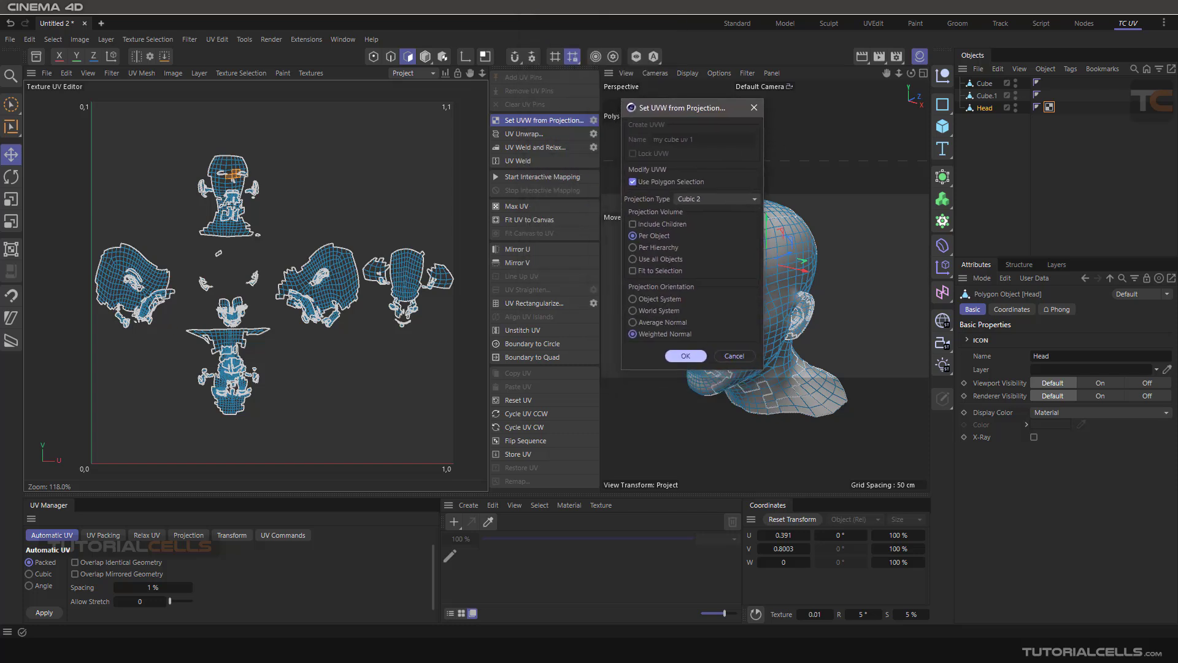
pyautogui.click(633, 224)
pyautogui.click(735, 355)
# Step: Nest Cube.1 under Head and try the Include Children and Fit to Selection options for Head's UV projection
pyautogui.moveTo(986, 96)
pyautogui.mouseDown()
pyautogui.moveTo(987, 113)
pyautogui.moveTo(985, 95)
pyautogui.mouseUp()
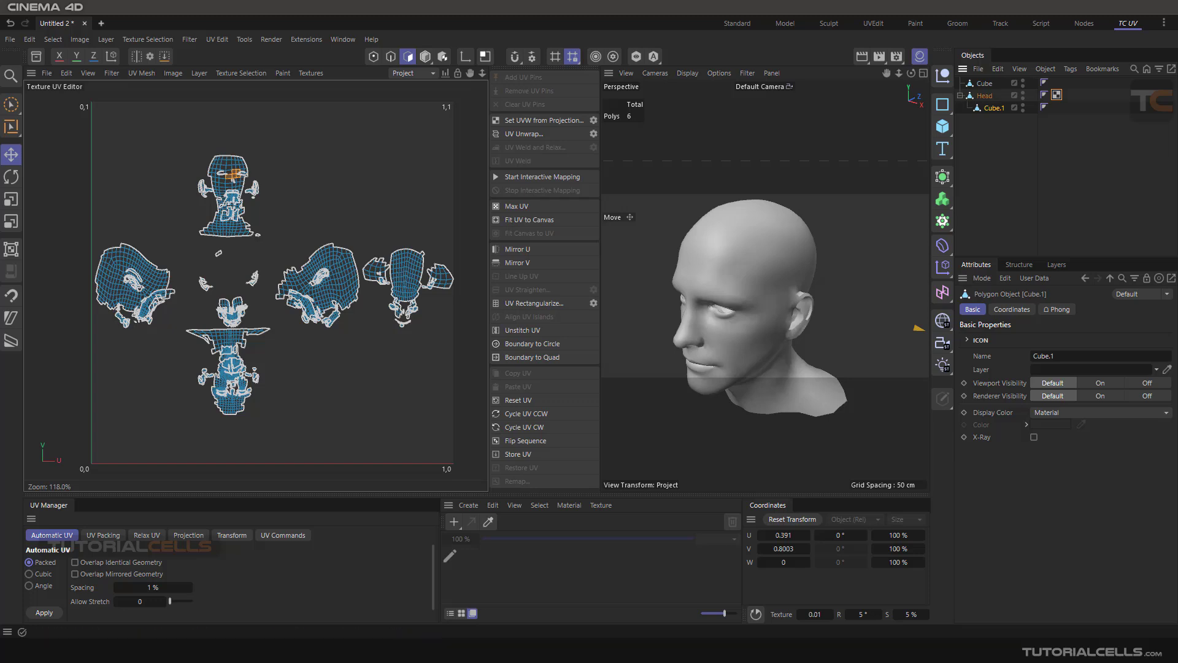
pyautogui.click(985, 96)
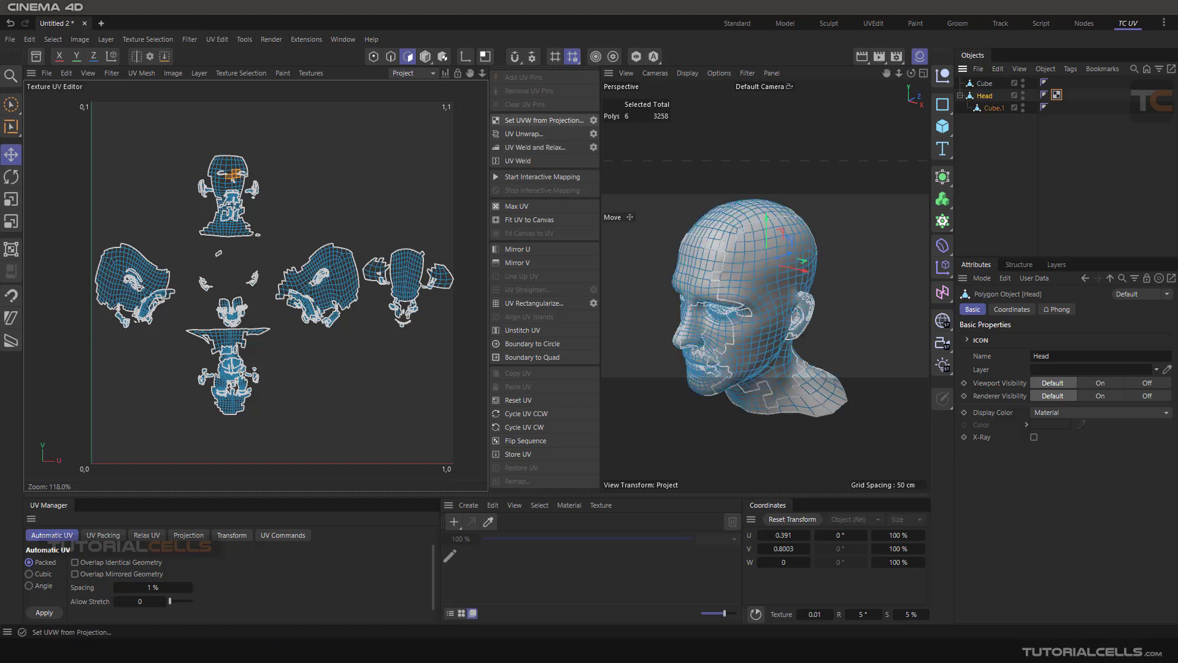
pyautogui.click(540, 120)
pyautogui.moveTo(589, 12); pyautogui.dragTo(591, 57)
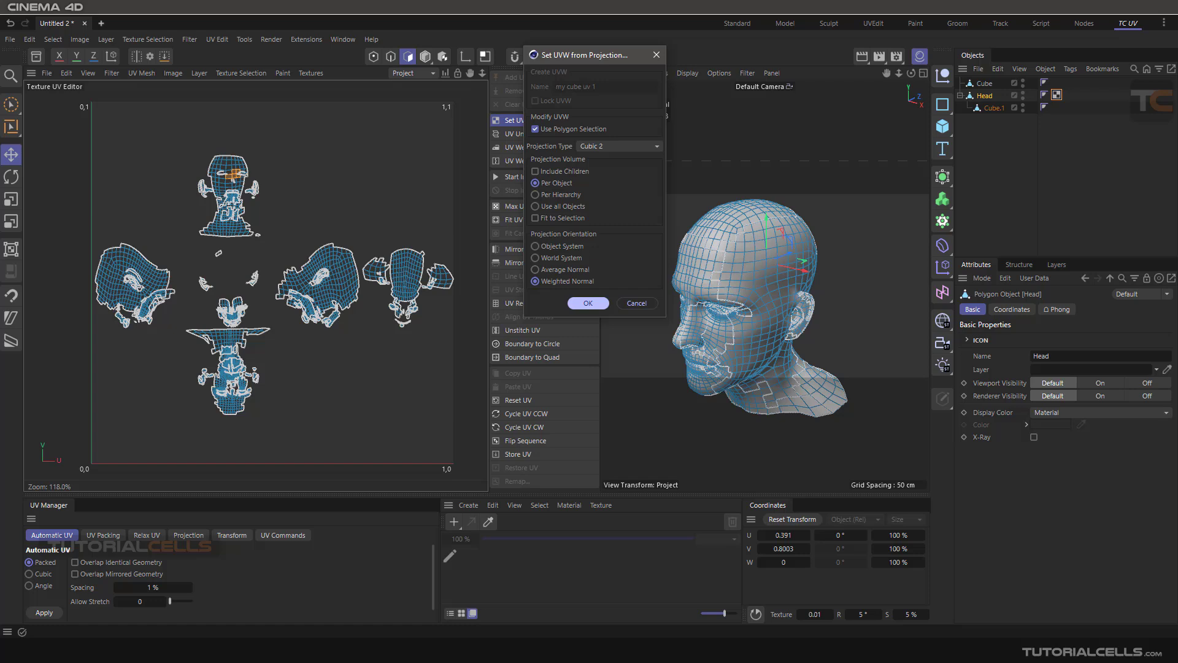
pyautogui.click(535, 171)
pyautogui.click(535, 171)
pyautogui.click(535, 217)
pyautogui.click(636, 303)
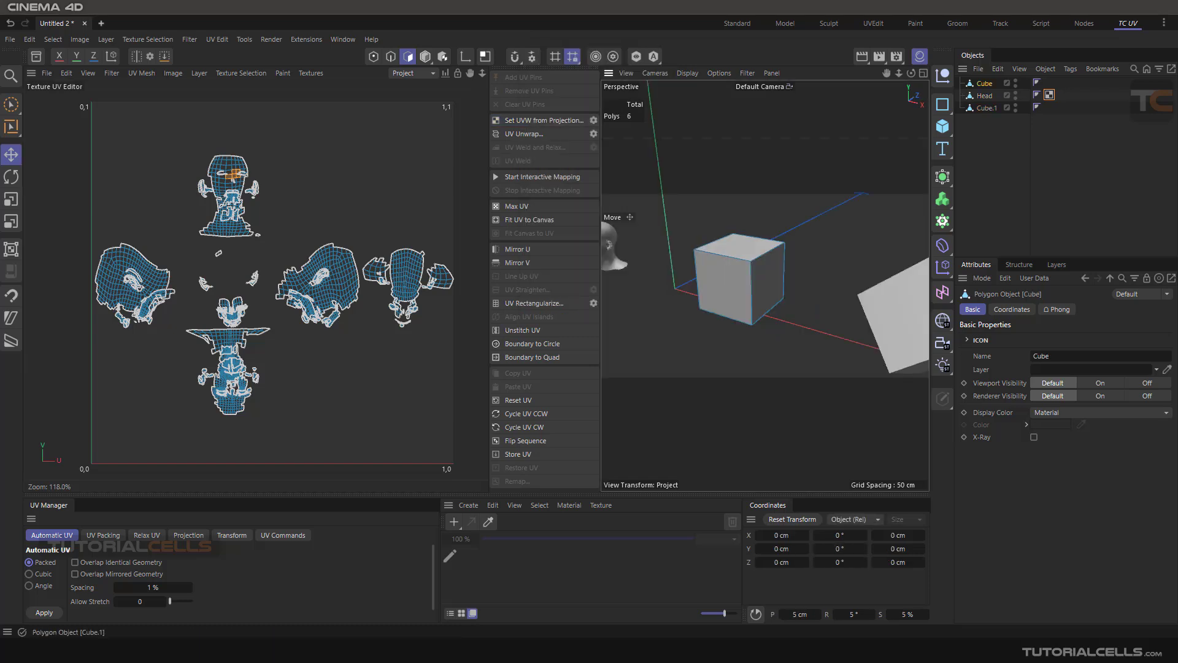
# Step: Clear the current object and tag selection and make Cube the active object
pyautogui.click(1001, 161)
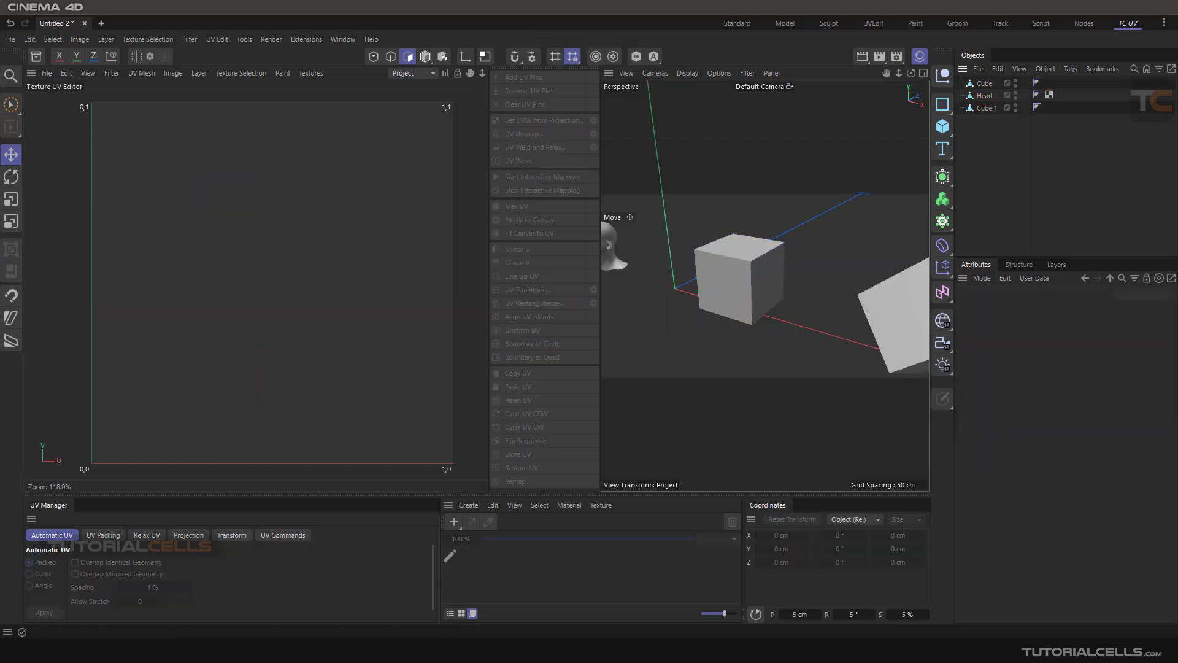
pyautogui.click(1049, 95)
pyautogui.click(1010, 157)
pyautogui.click(984, 84)
pyautogui.scroll(4, 718, 288)
pyautogui.click(718, 289)
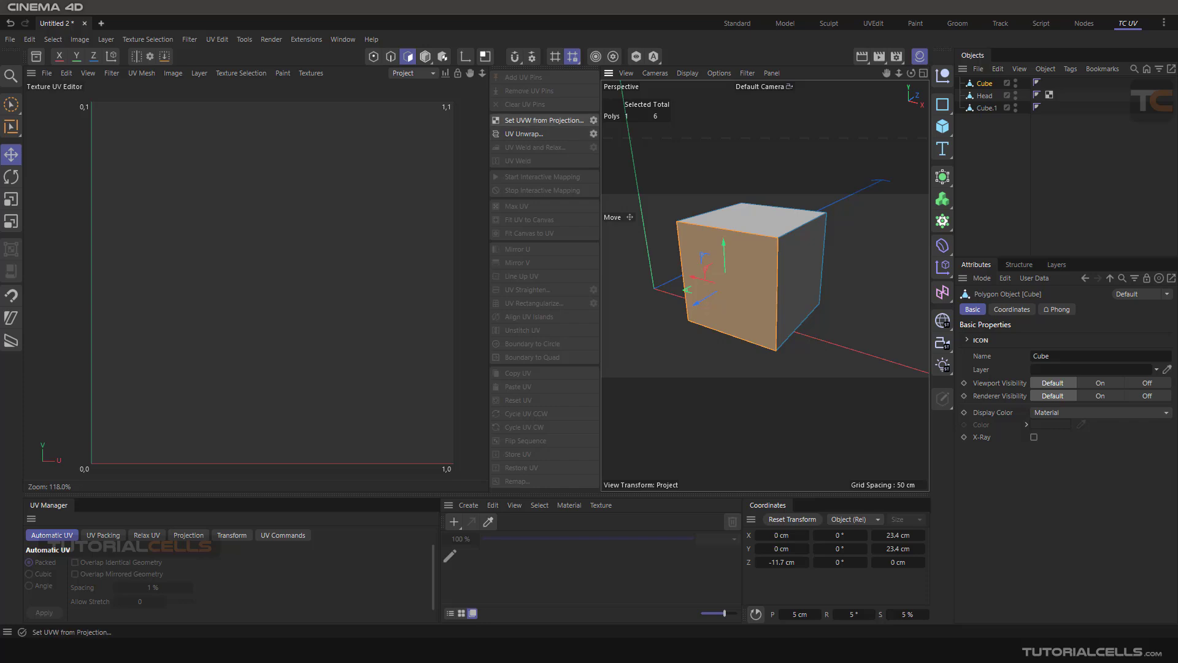
pyautogui.click(593, 120)
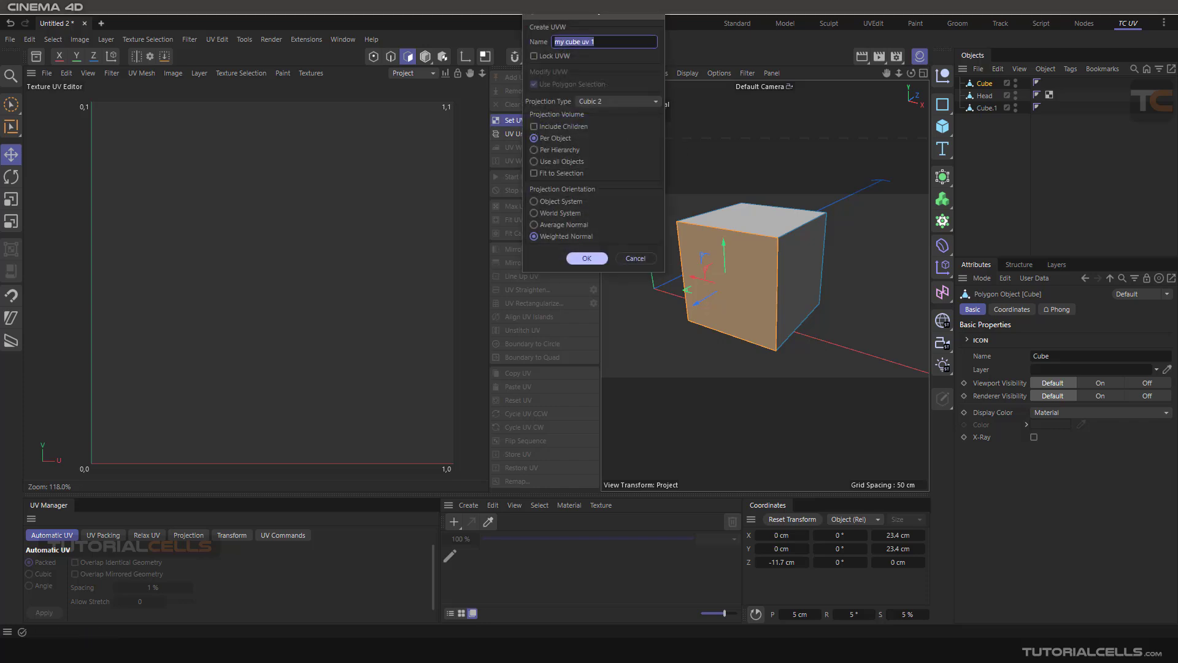
pyautogui.moveTo(583, 9); pyautogui.dragTo(349, 160)
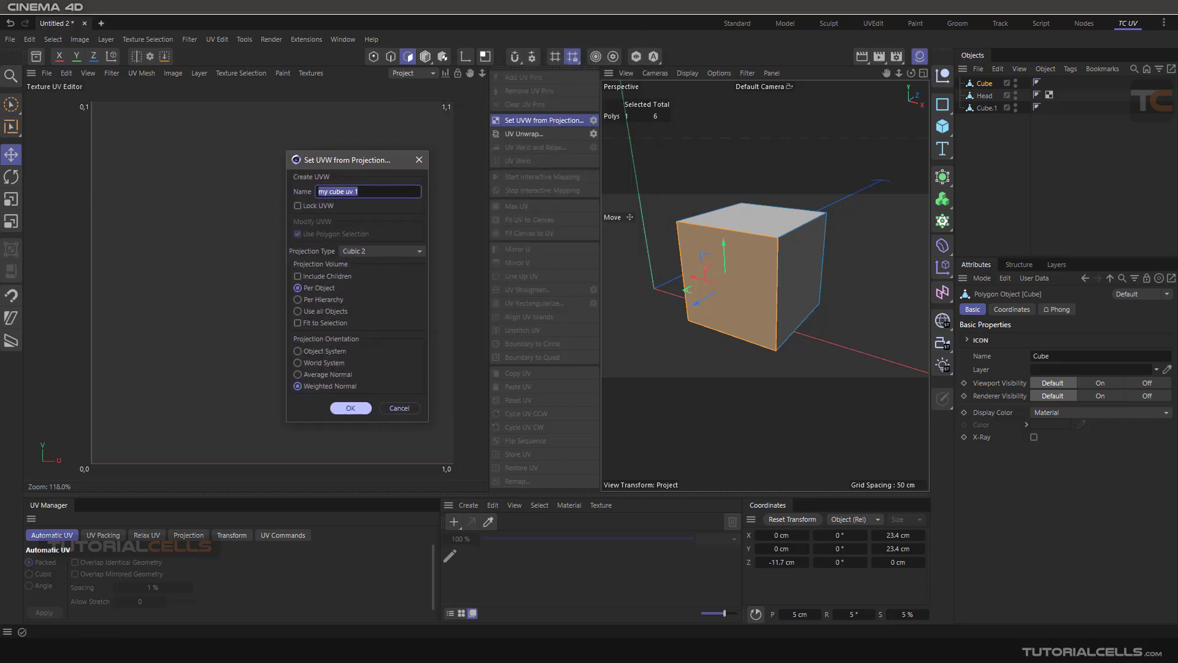
pyautogui.click(297, 323)
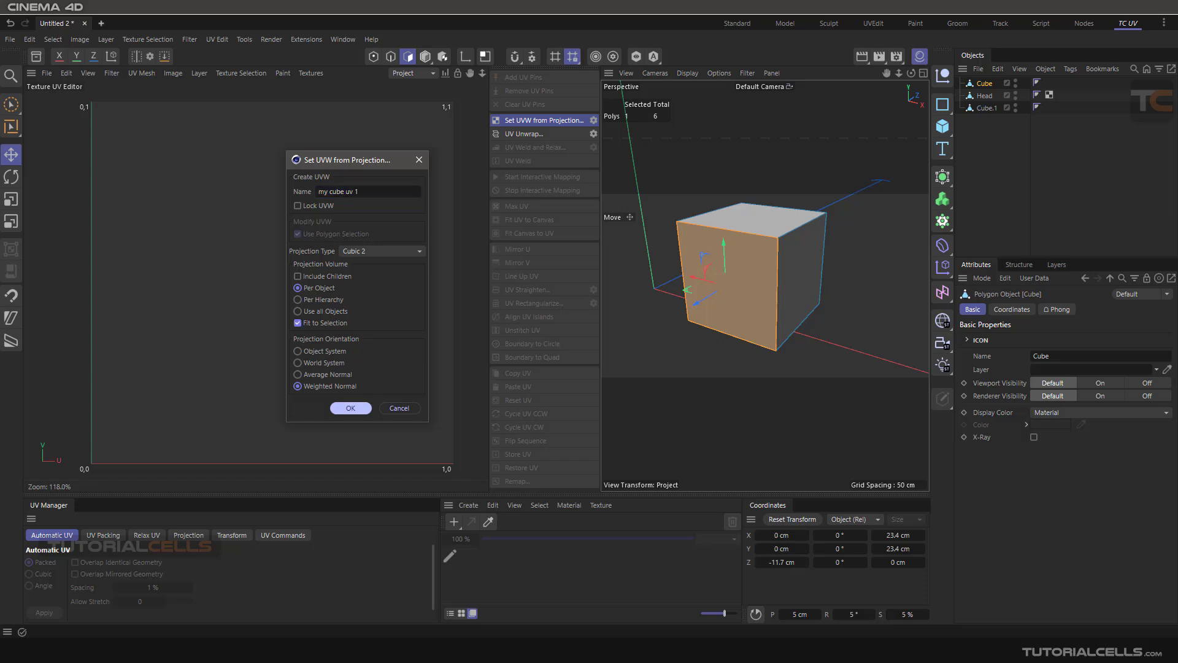
pyautogui.click(400, 409)
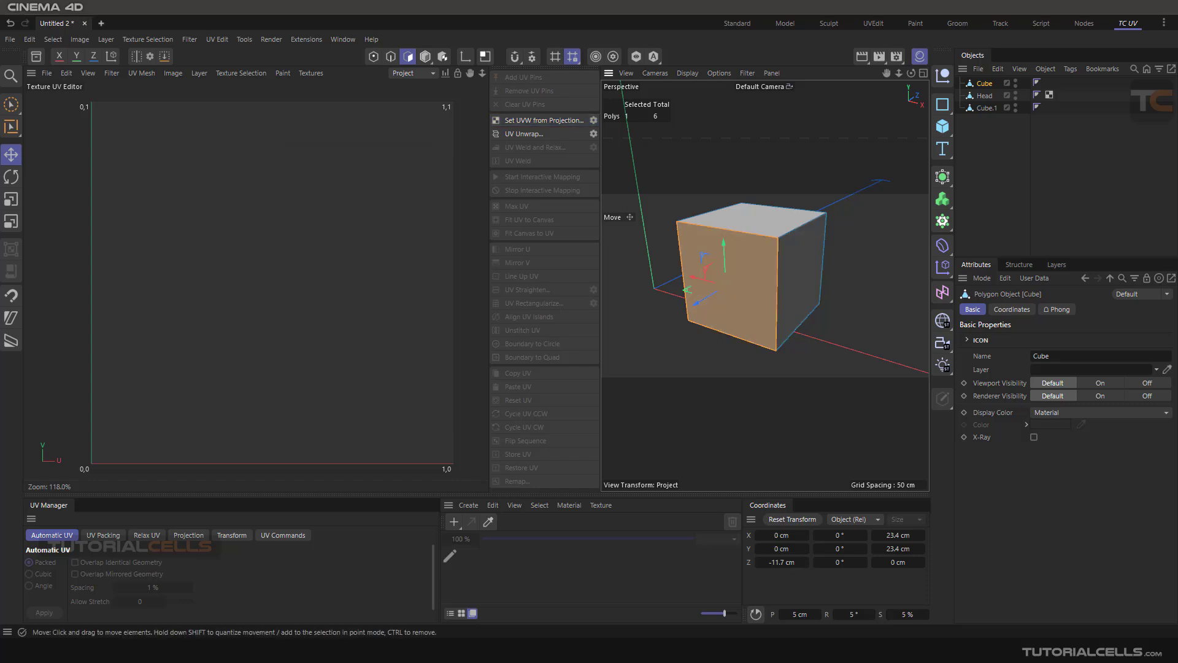
pyautogui.click(859, 288)
# Step: Create a new material with a Checkerboard shader as its Color texture
pyautogui.click(454, 522)
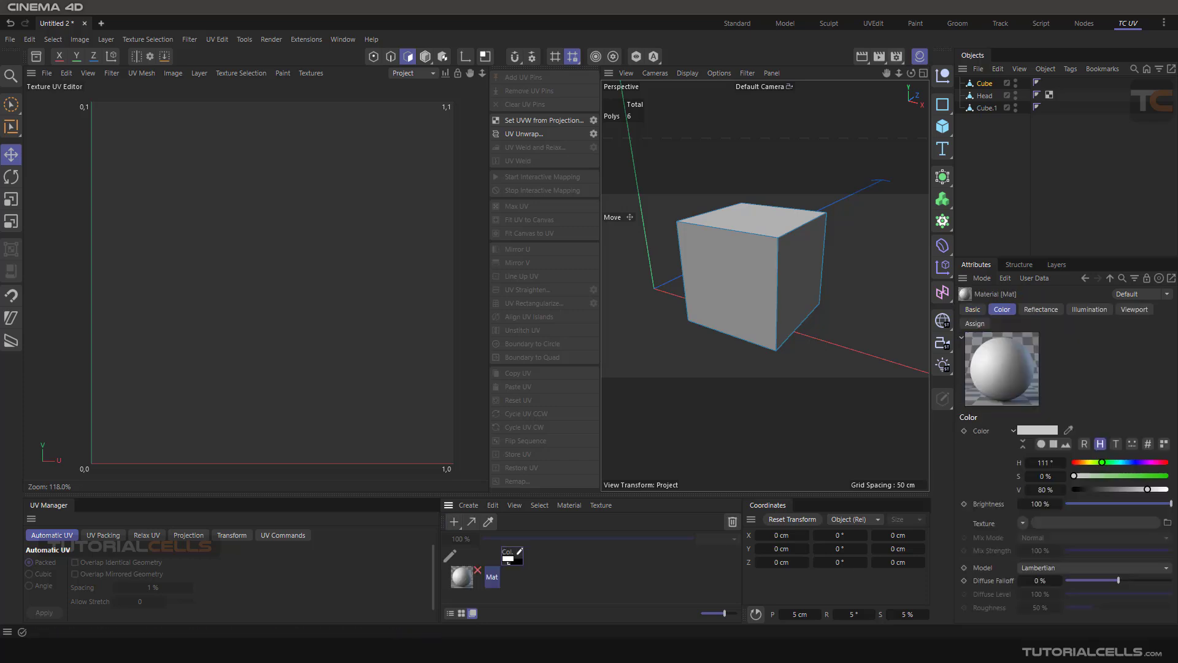
pyautogui.doubleClick(462, 577)
pyautogui.moveTo(632, 184); pyautogui.dragTo(634, 109)
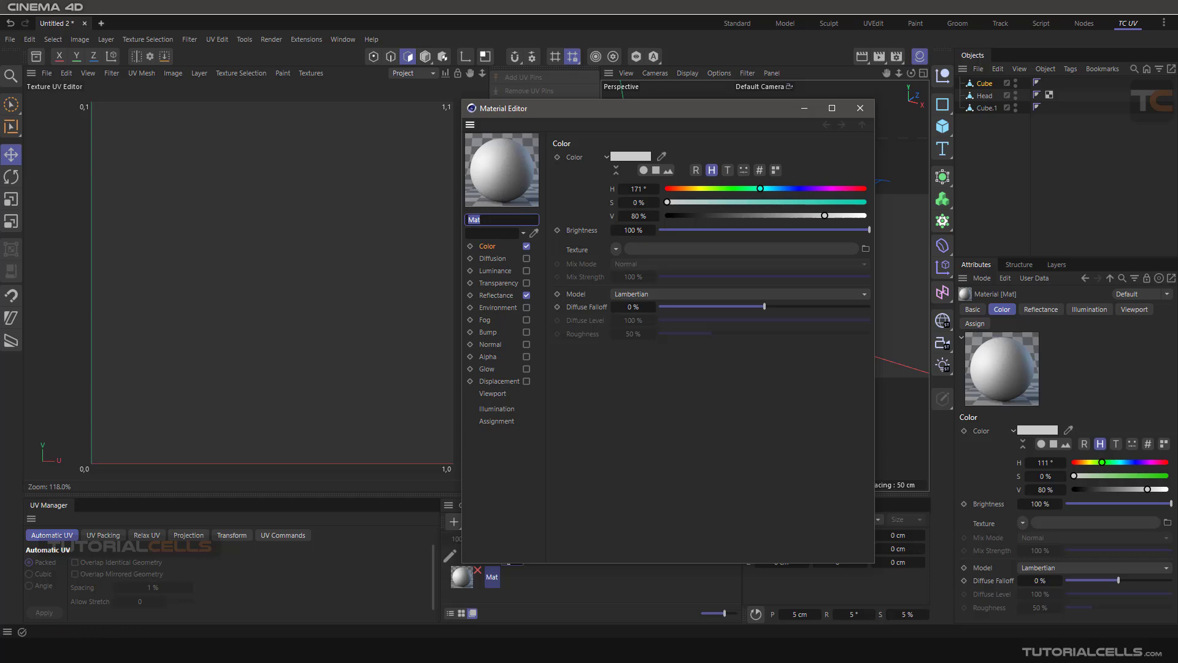
pyautogui.click(615, 249)
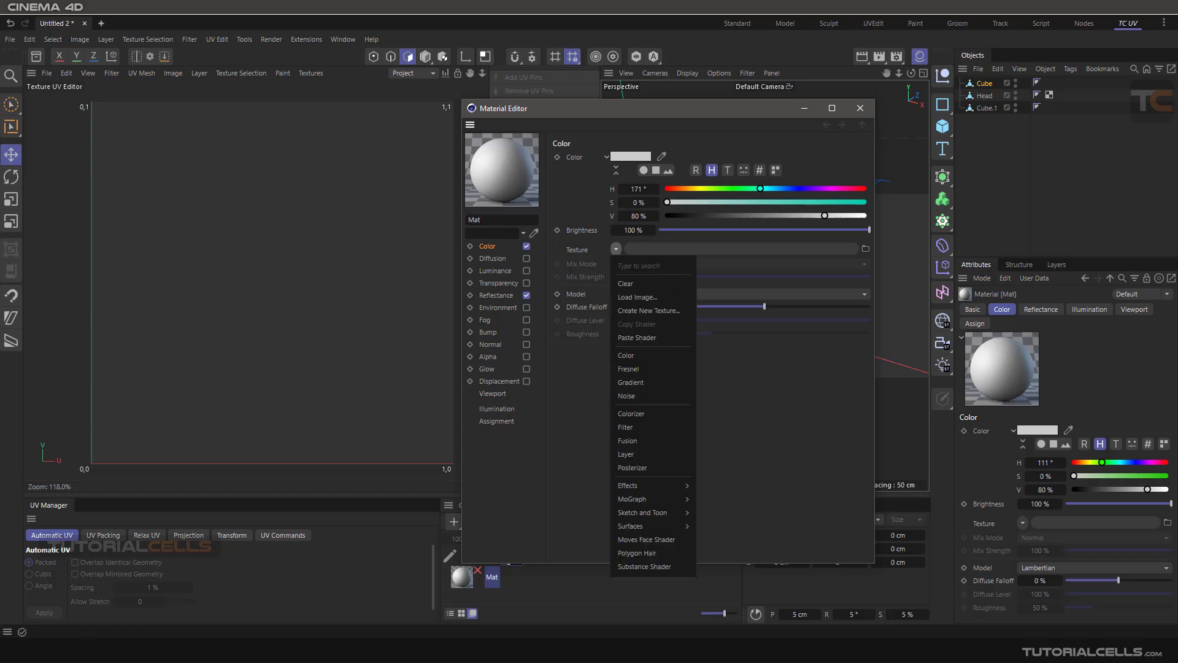
pyautogui.write('ch')
pyautogui.moveTo(653, 293)
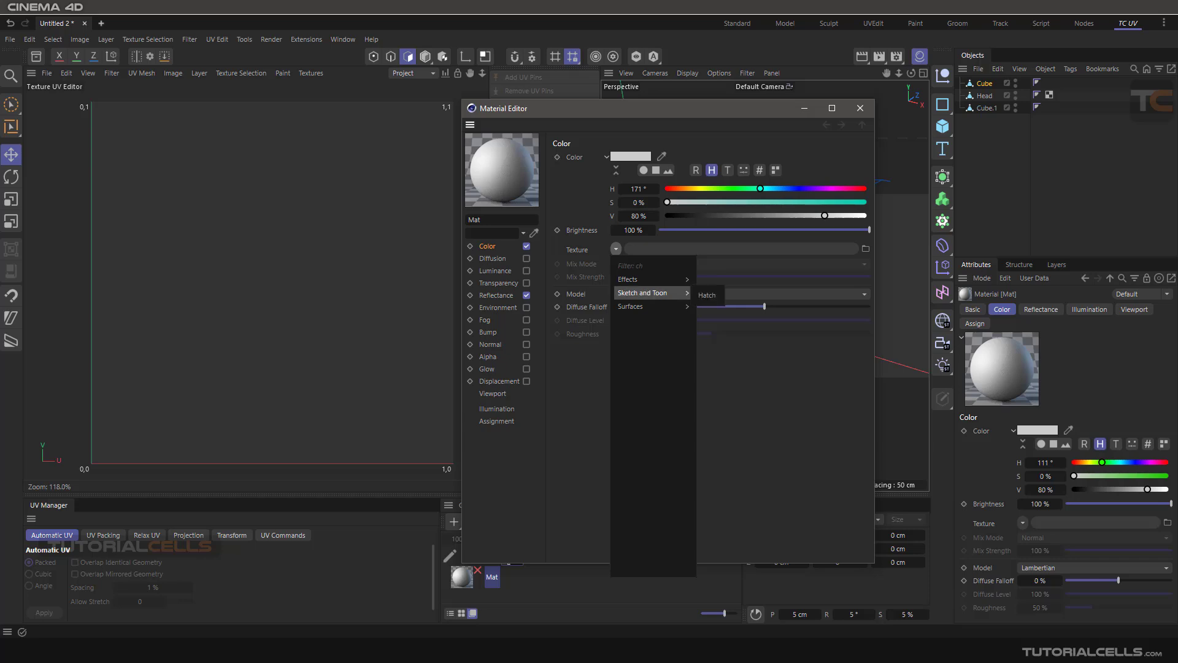
pyautogui.click(718, 306)
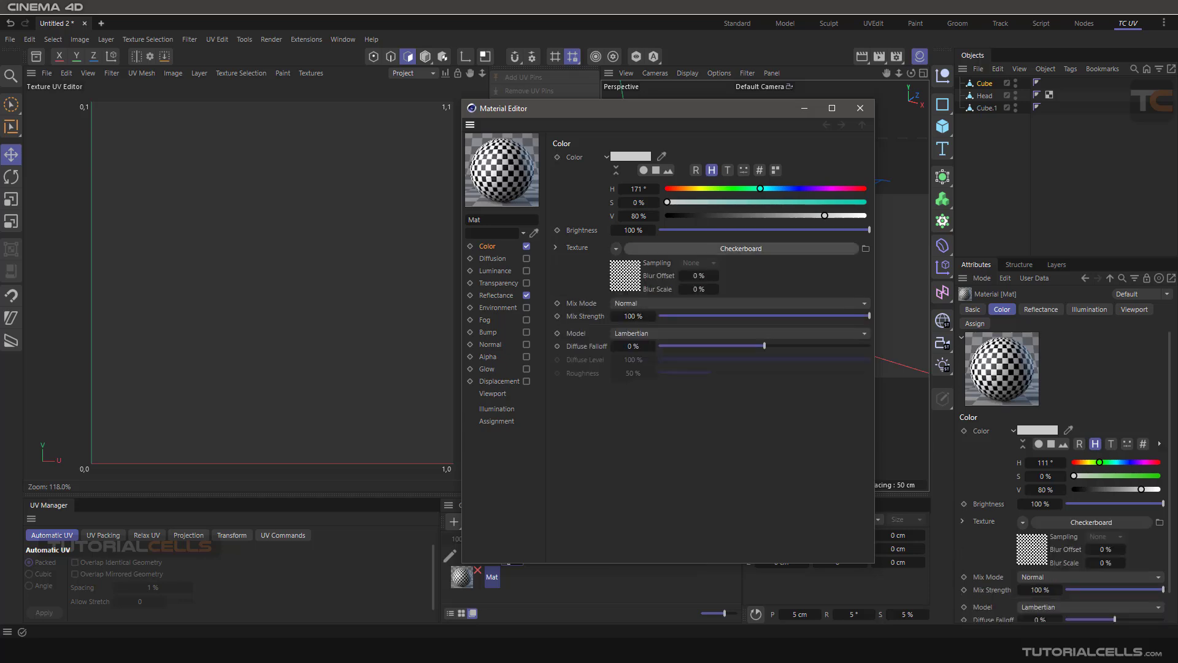
pyautogui.click(861, 108)
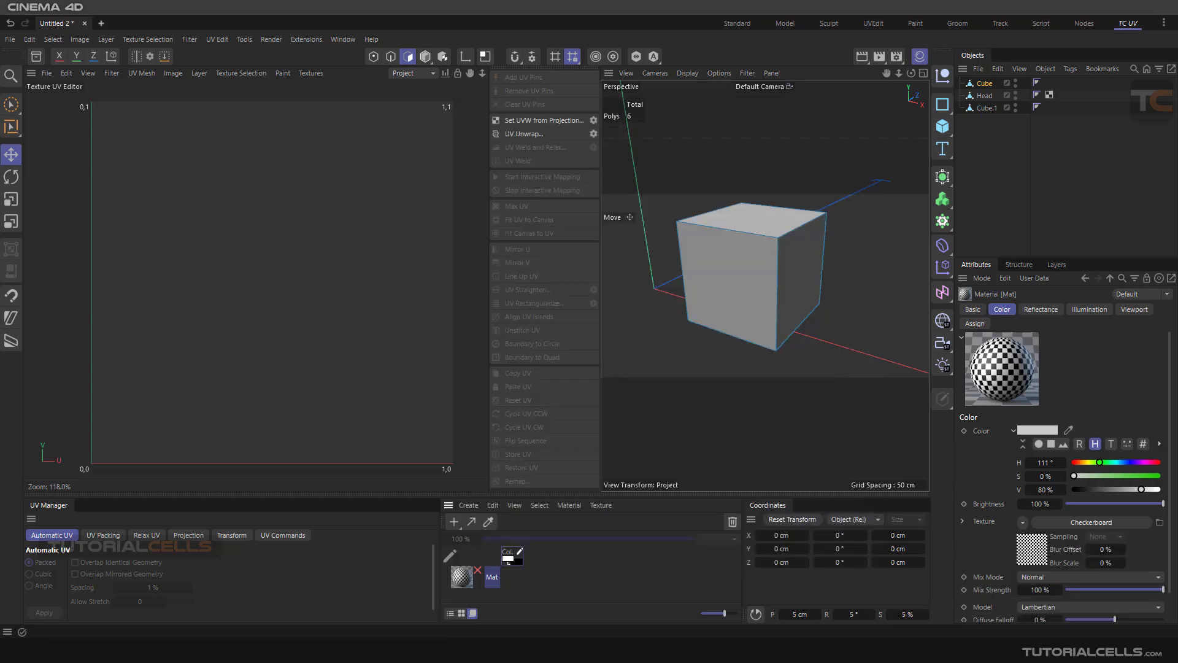
# Step: Apply the checkerboard material to Cube and review the projection types available for its material tag
pyautogui.moveTo(462, 577); pyautogui.dragTo(984, 84)
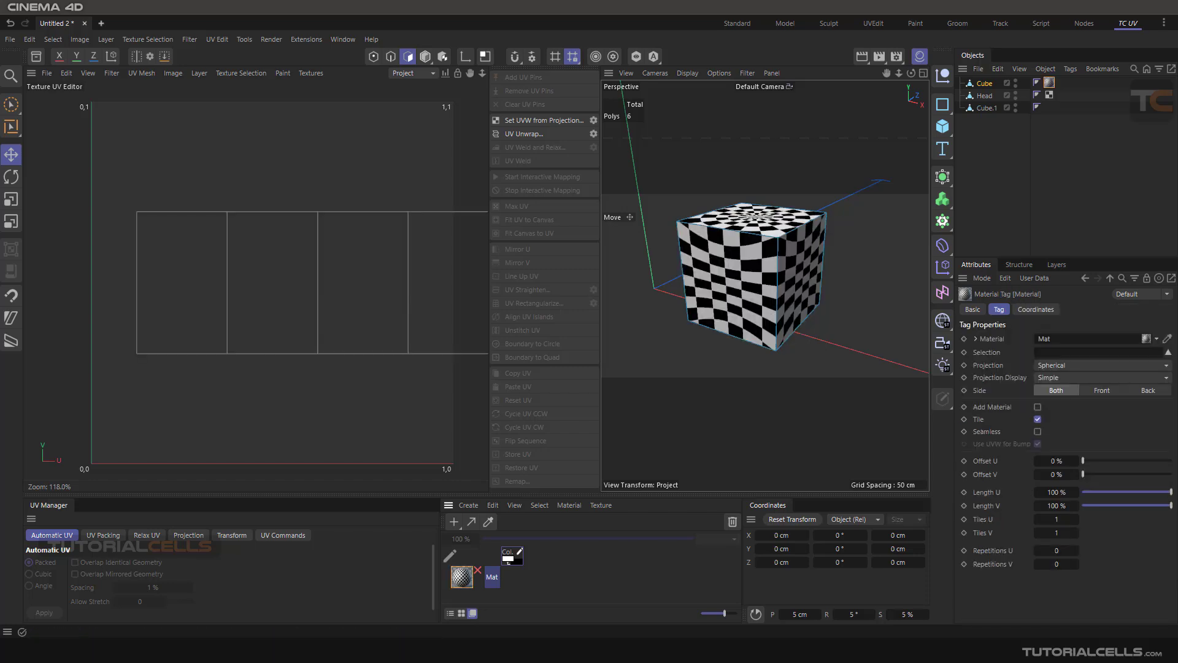
pyautogui.click(988, 365)
pyautogui.click(1103, 365)
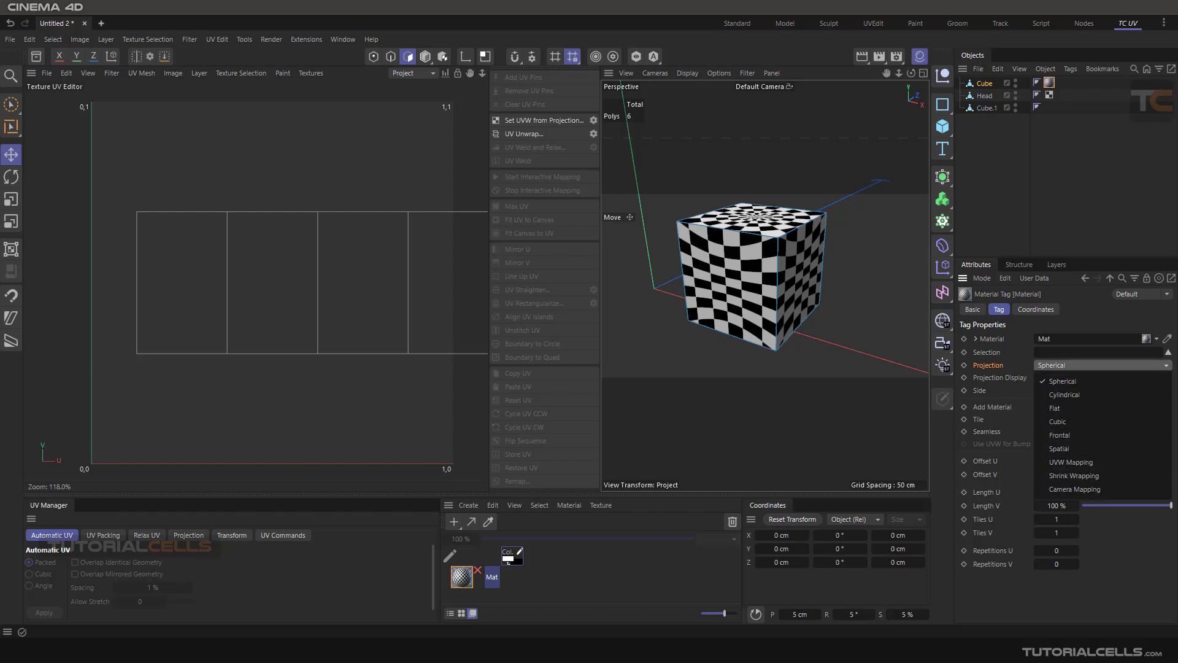
pyautogui.press('Escape')
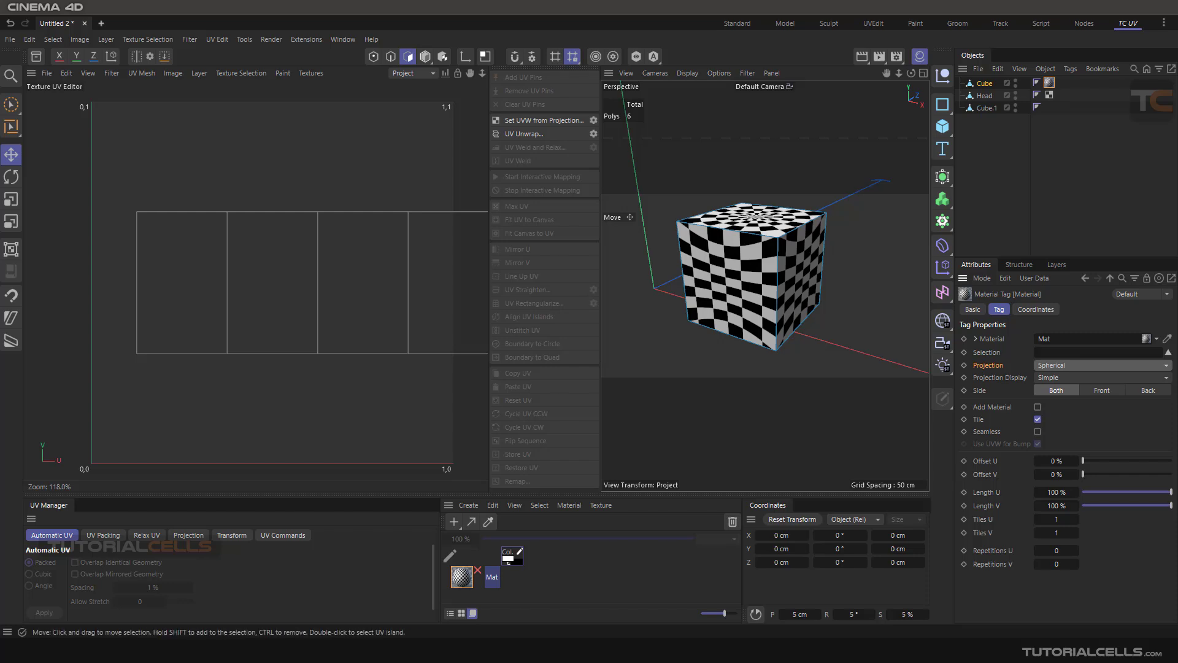
# Step: Create Cube's UVs as "my cube uv 1" with Cubic 2 projection and Fit to Selection enabled, and switch to Model mode
pyautogui.scroll(-2, 373, 278)
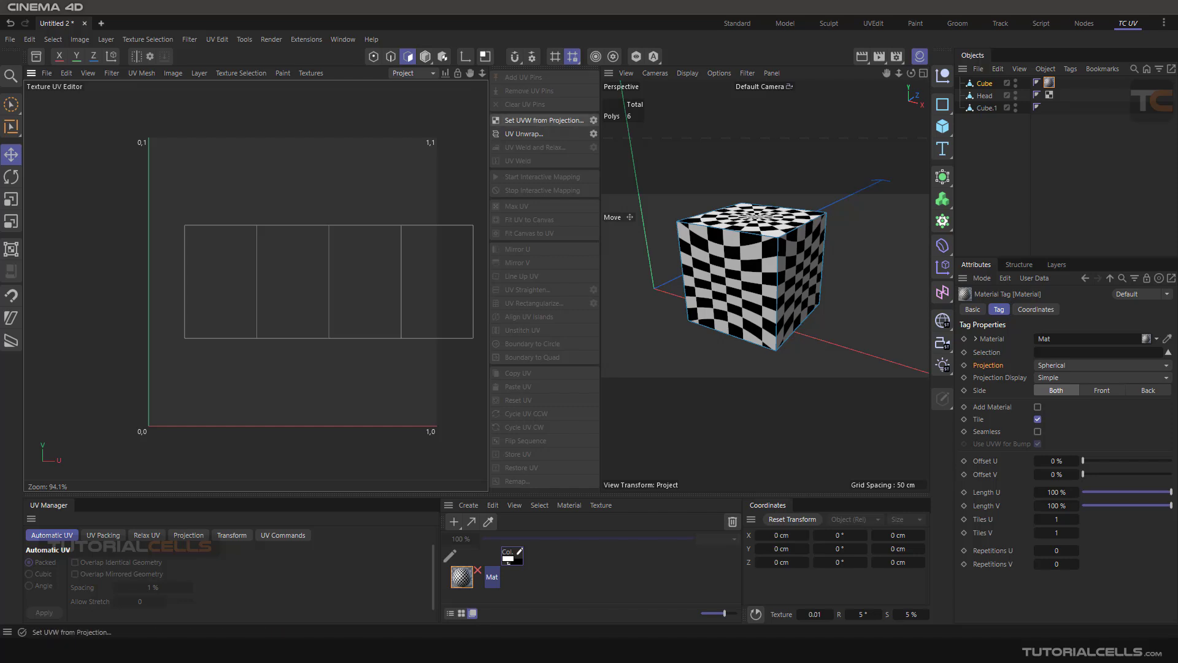
pyautogui.click(594, 120)
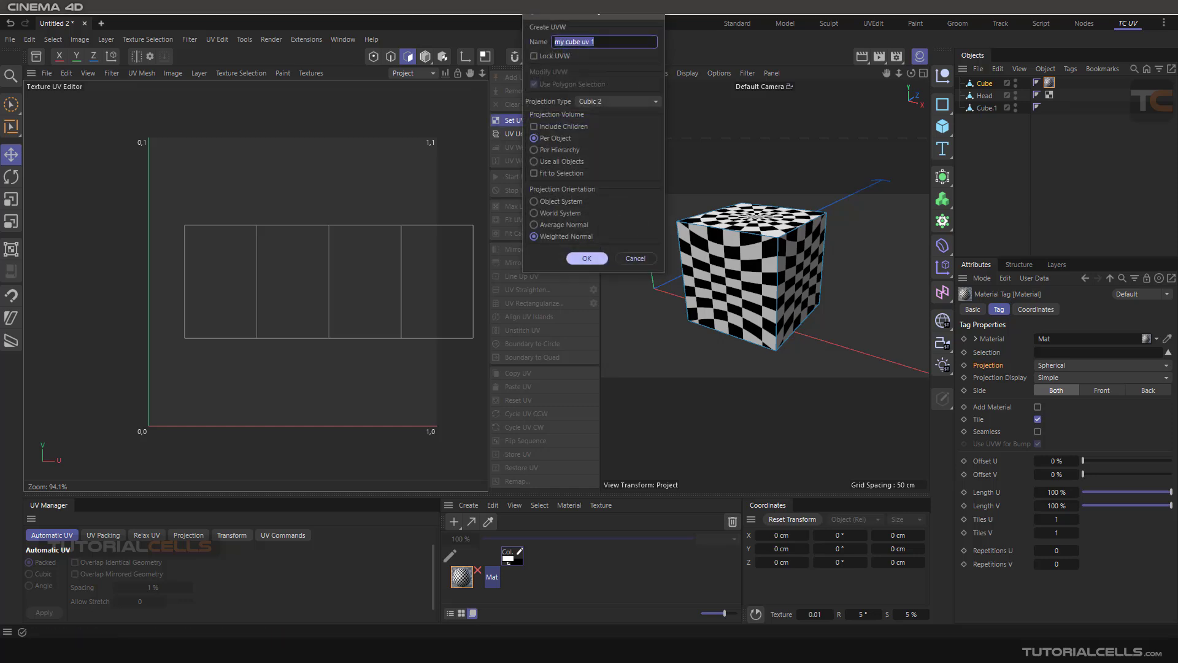
pyautogui.moveTo(594, 5); pyautogui.dragTo(681, 105)
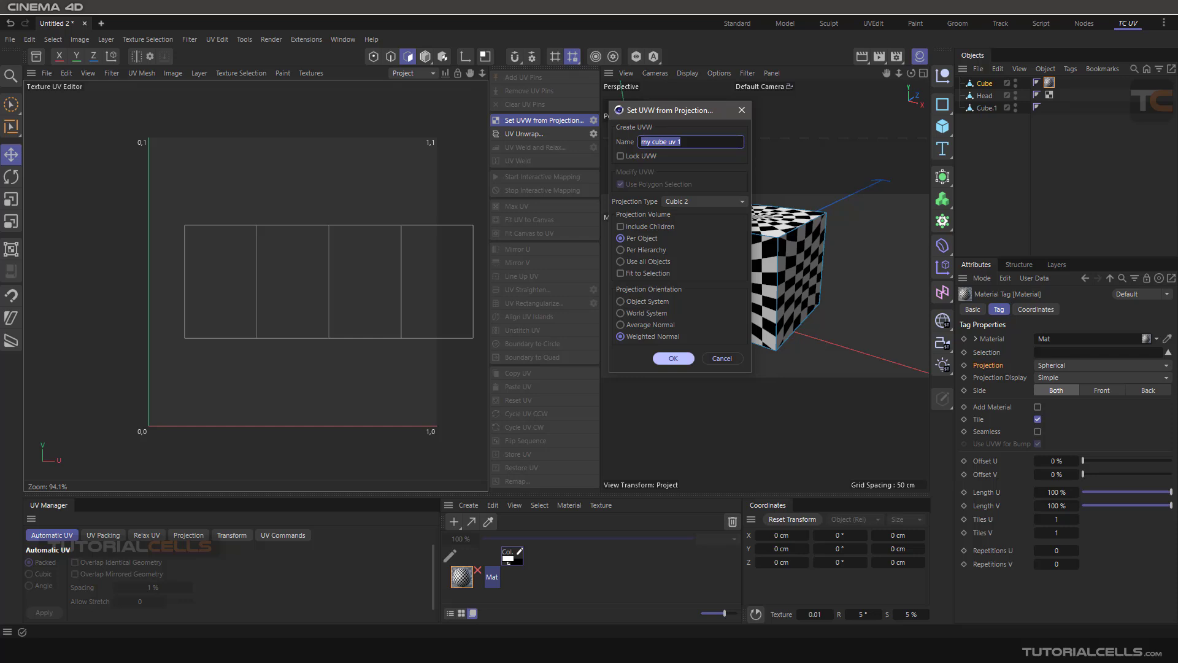
pyautogui.click(621, 273)
pyautogui.click(673, 358)
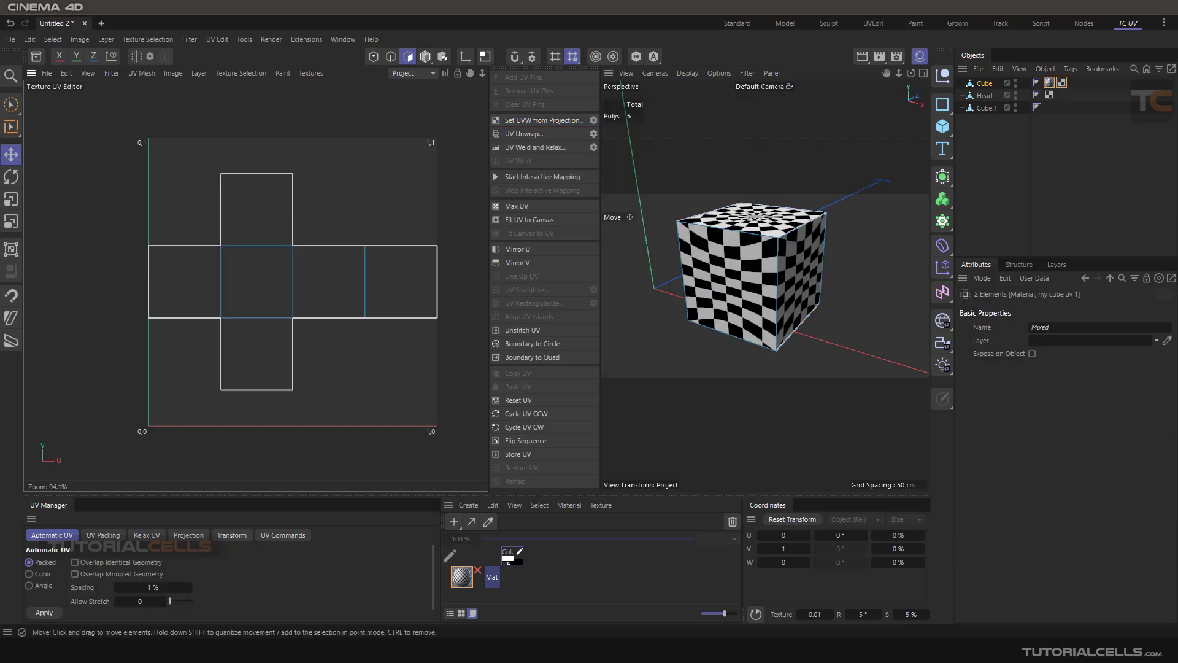
pyautogui.click(426, 57)
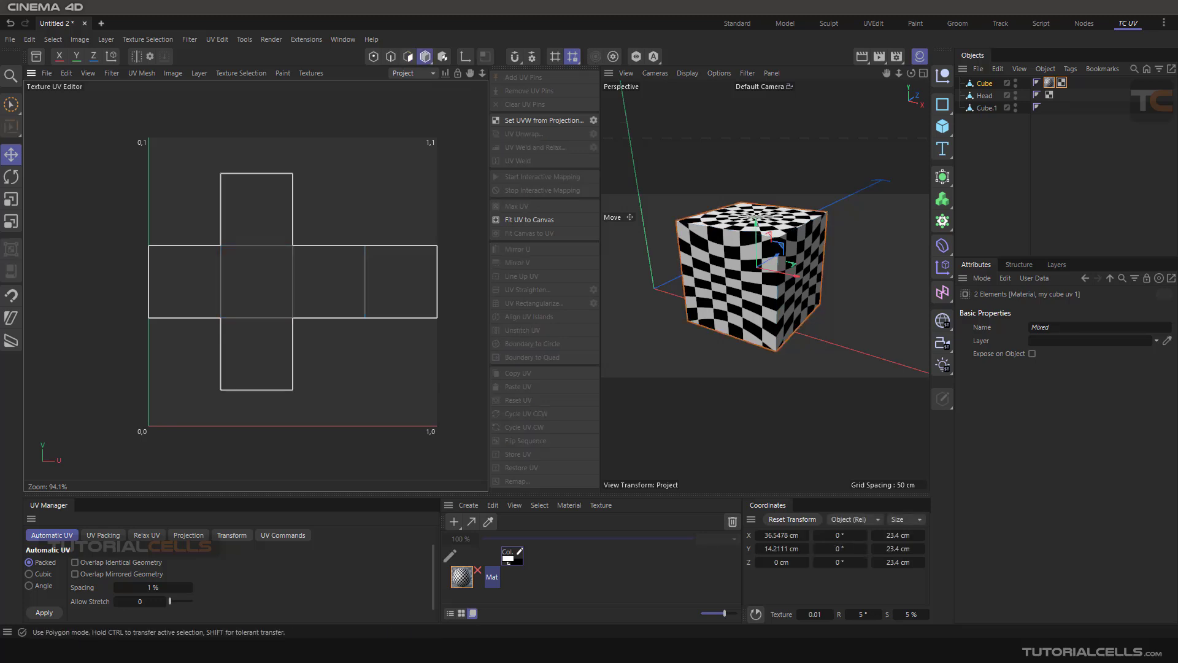
# Step: Reproject a single side polygon of Cube using Cubic 2 with Use Polygon Selection and Fit to Selection enabled, and clear the polygon selection
pyautogui.click(408, 56)
pyautogui.click(730, 286)
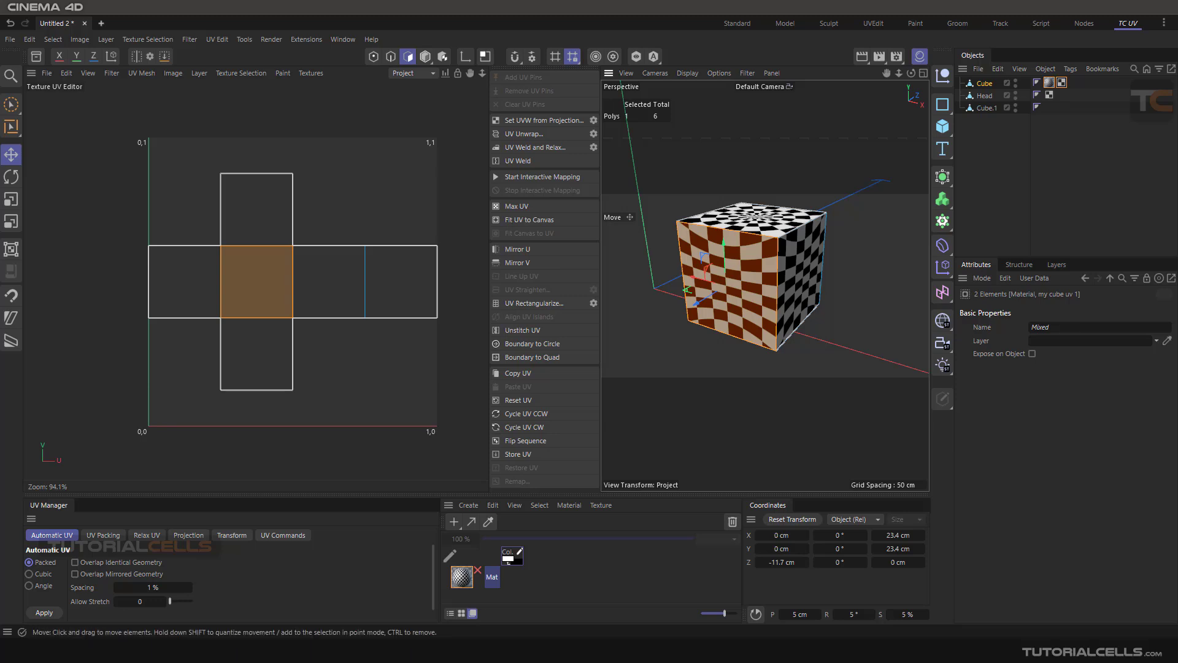
pyautogui.click(593, 120)
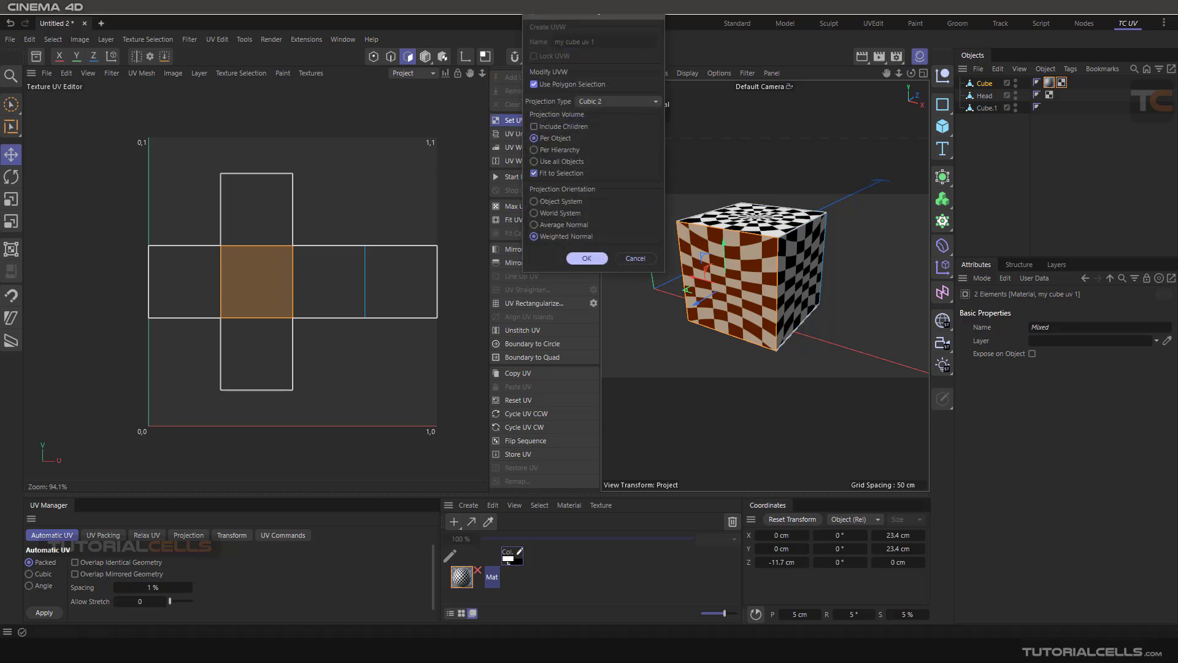
pyautogui.click(587, 259)
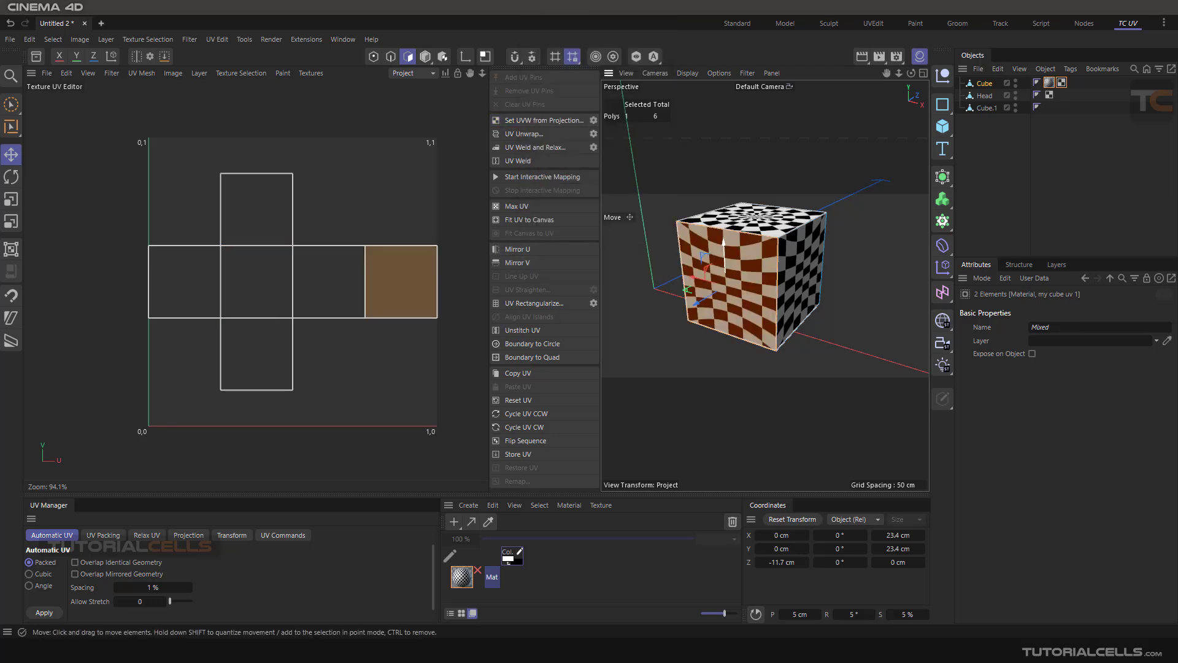
pyautogui.scroll(-3, 338, 280)
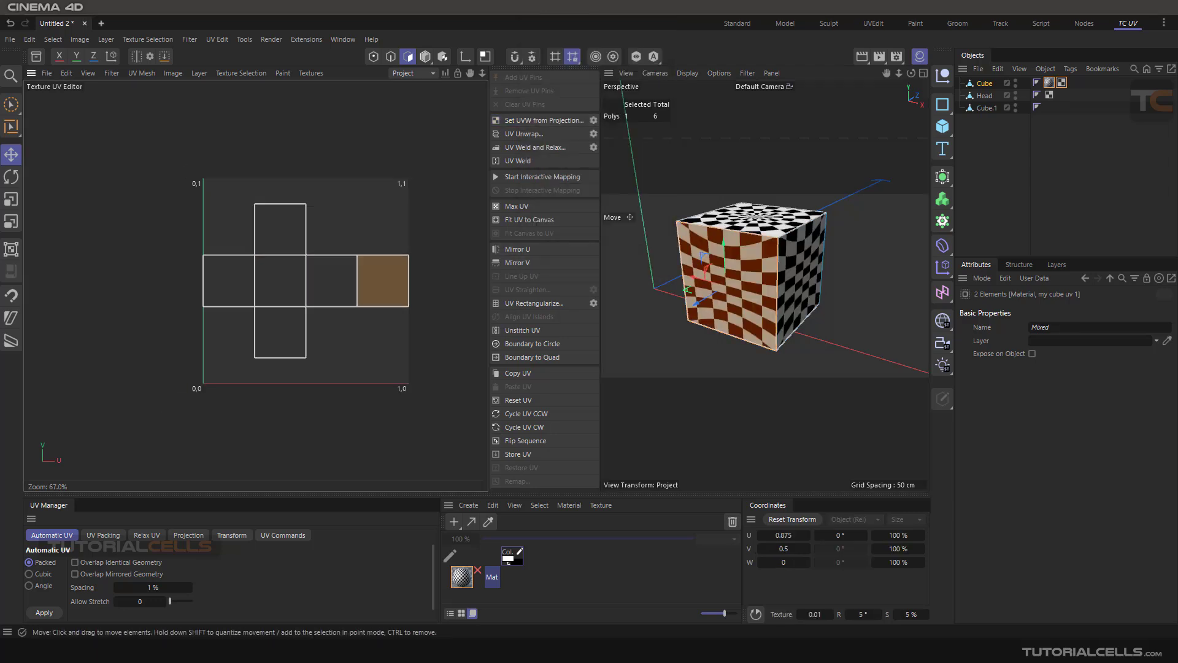
pyautogui.click(649, 362)
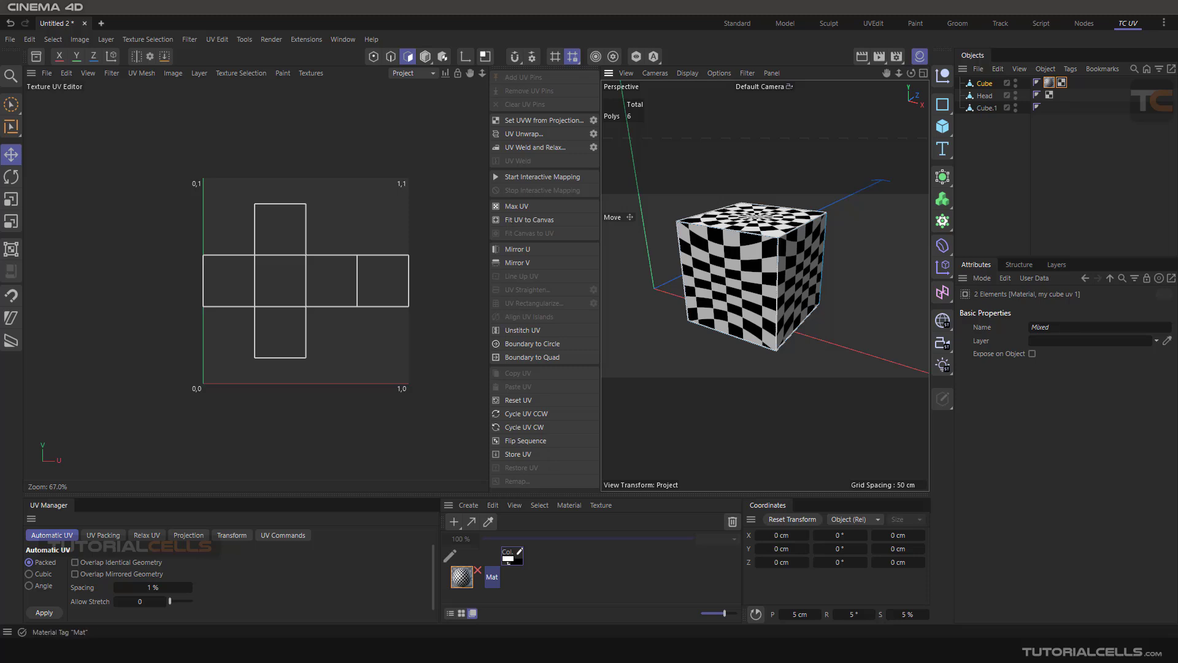
# Step: Delete Cube's material and UVW tags and reapply the checkerboard material to Cube
pyautogui.click(1049, 83)
pyautogui.press('Delete')
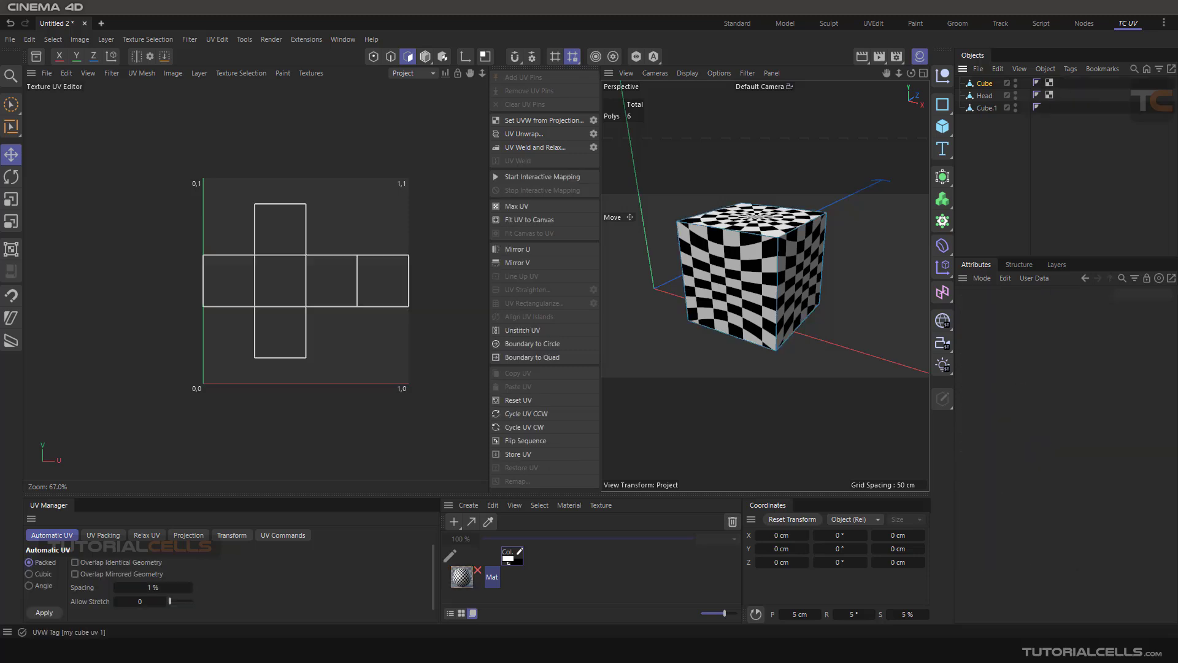
pyautogui.click(1049, 83)
pyautogui.press('Delete')
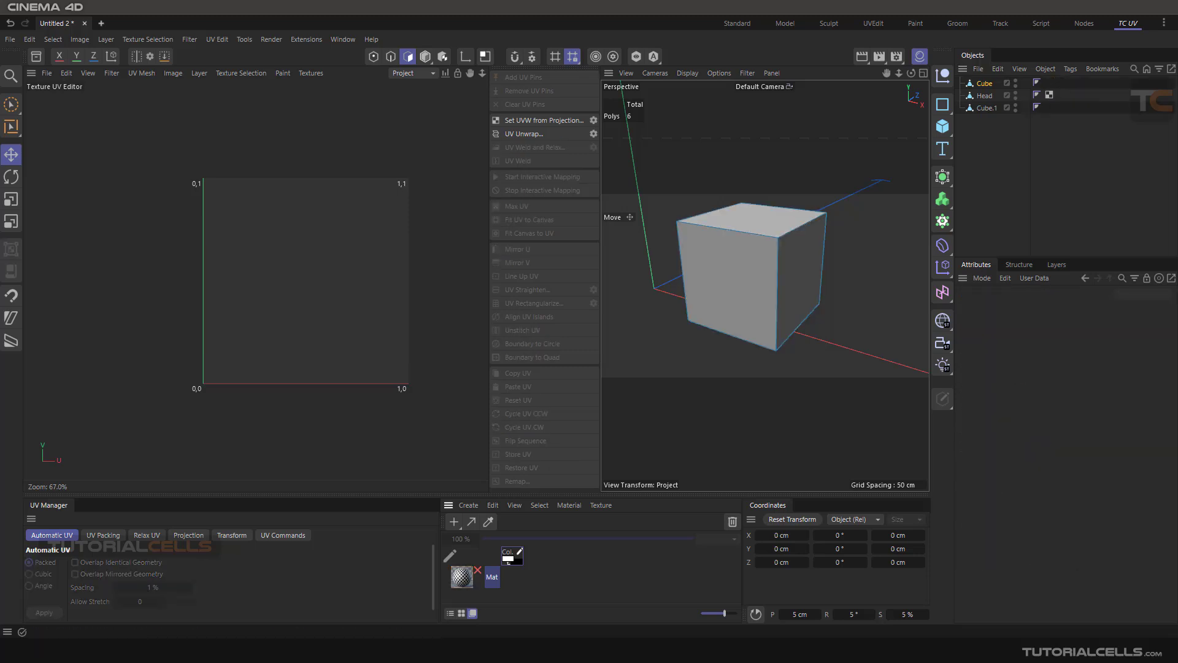
pyautogui.moveTo(462, 577); pyautogui.dragTo(984, 84)
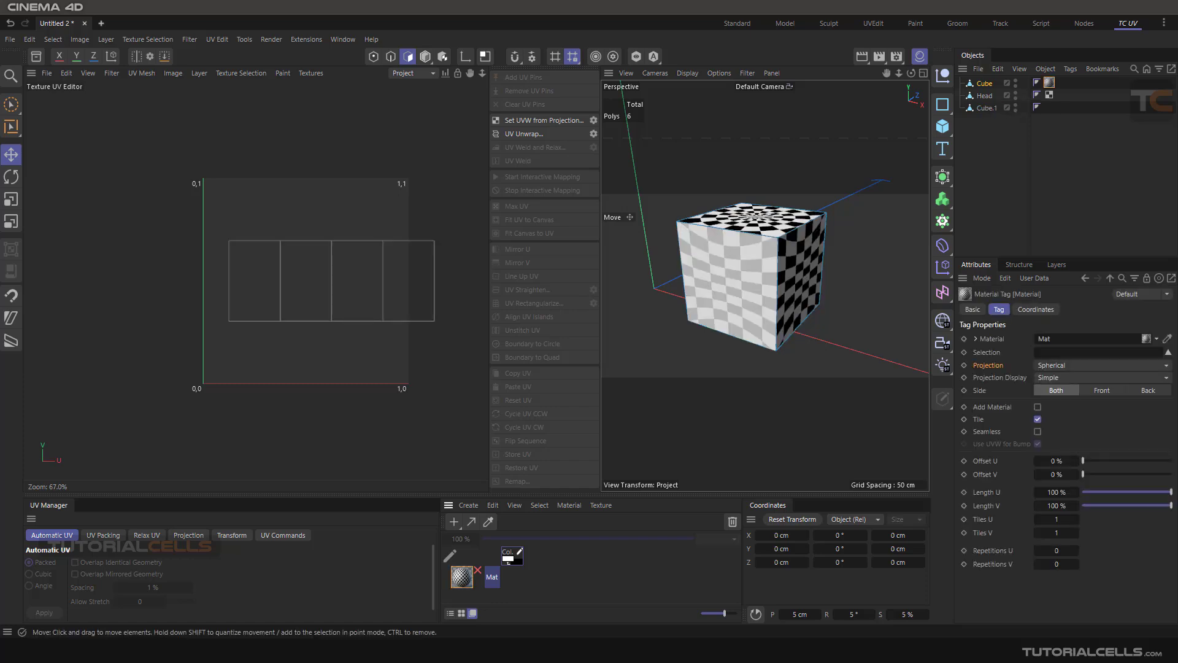
# Step: Select one side polygon of Cube and create "my cube uv 1" with Cubic 2 projection fitted to that selection
pyautogui.click(729, 282)
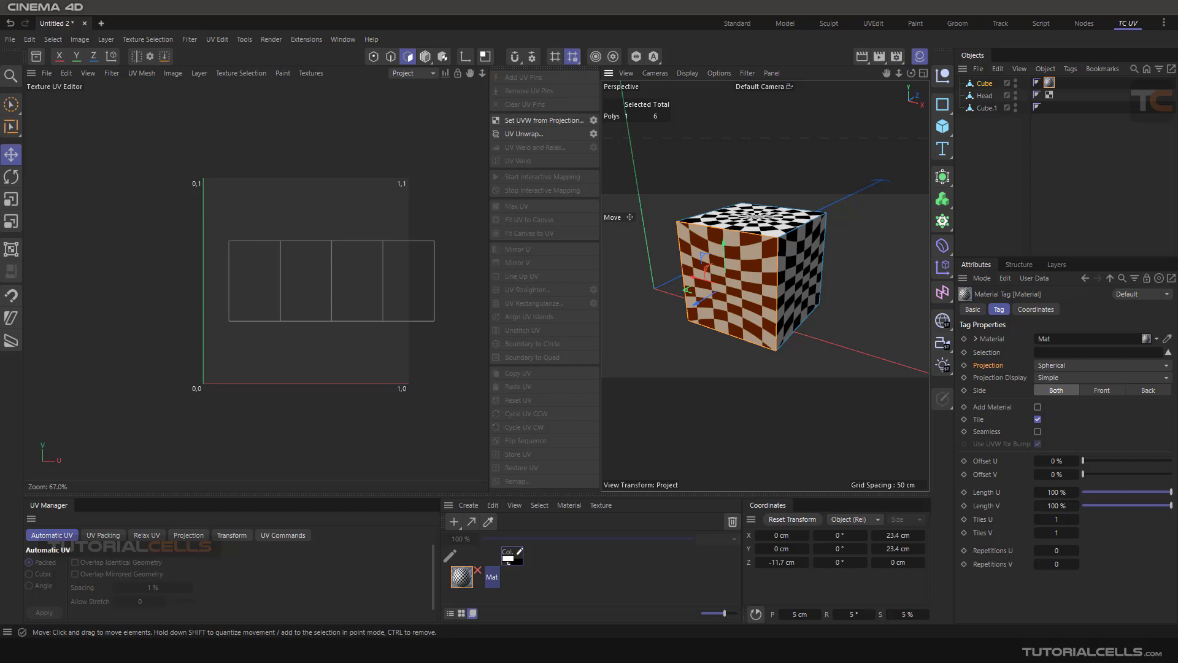
pyautogui.click(543, 120)
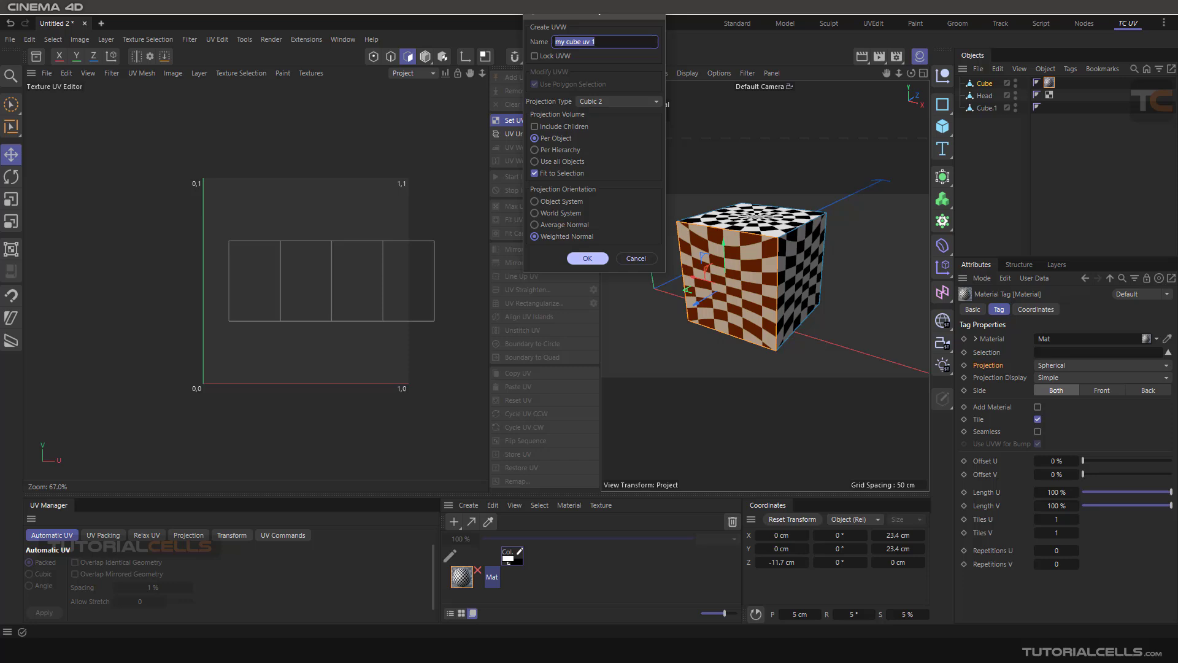
pyautogui.click(587, 255)
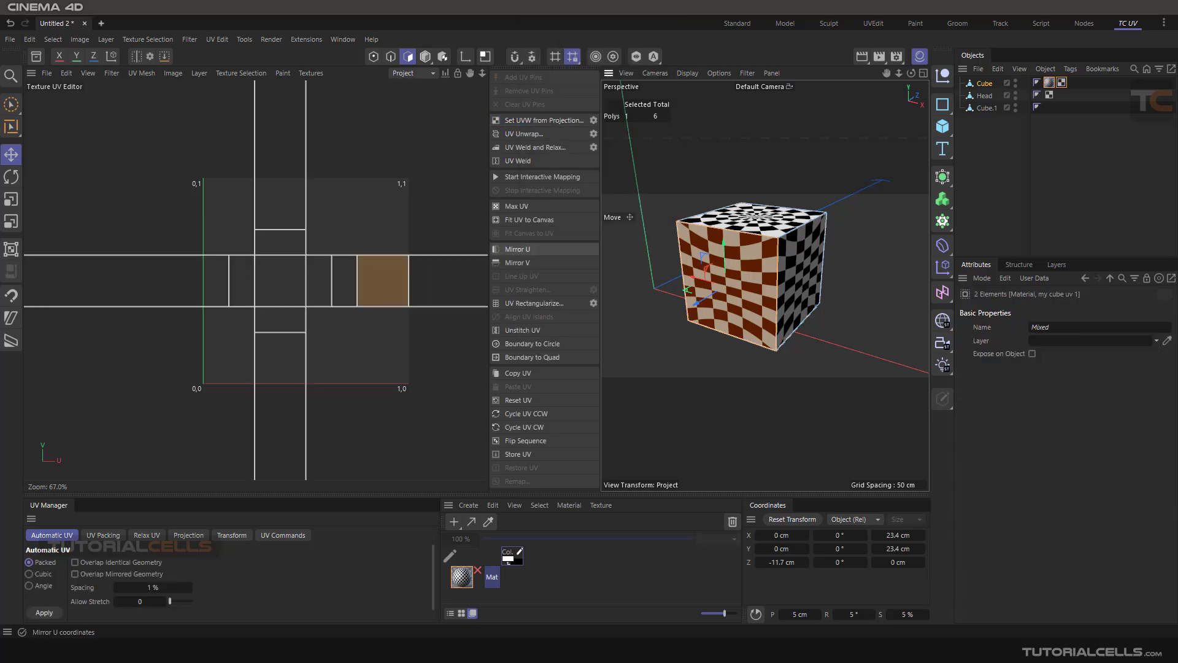
pyautogui.scroll(-8, 435, 239)
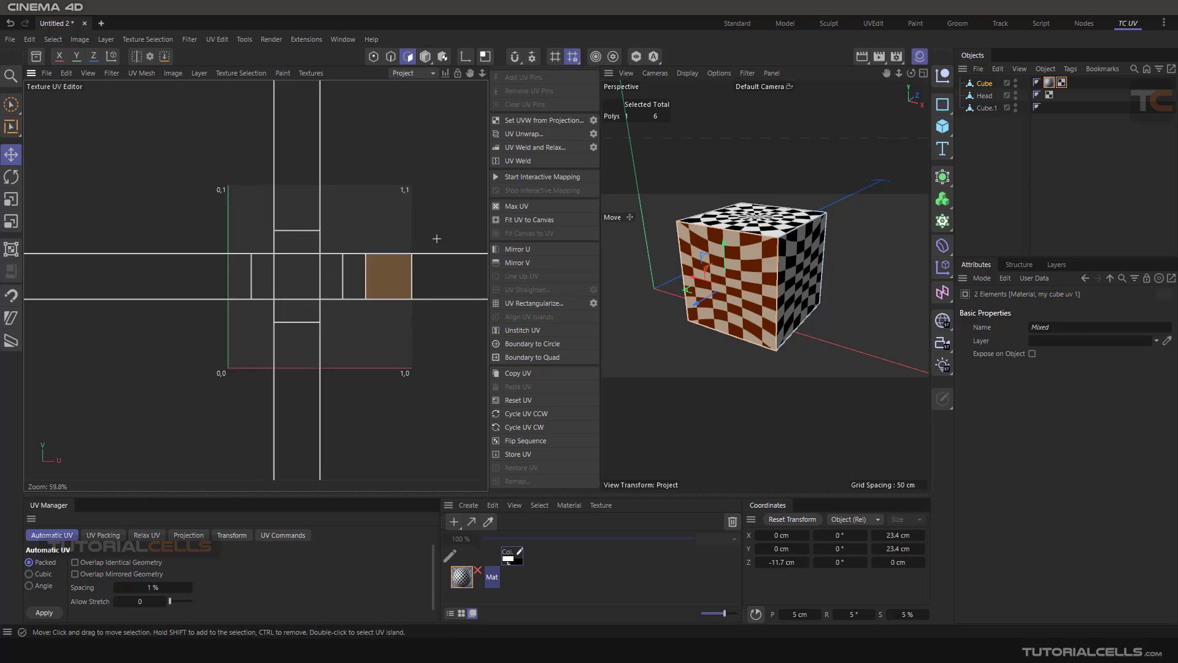
pyautogui.scroll(8, 367, 266)
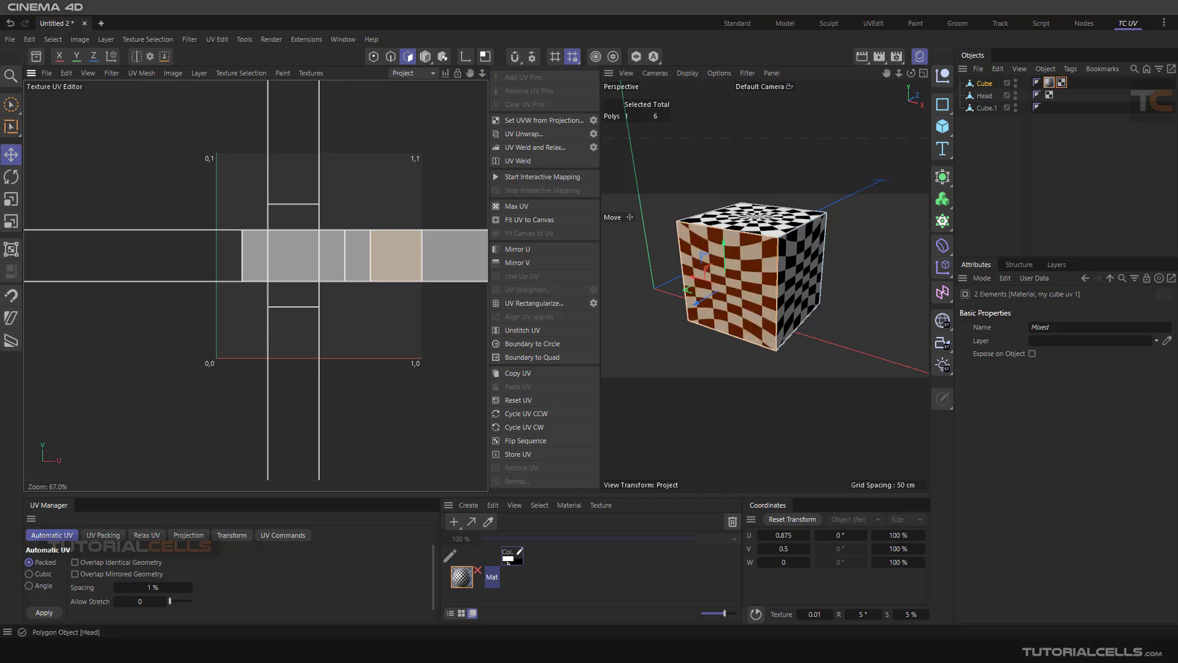
# Step: Set the projection of Cube's material tag to UVW Mapping
pyautogui.click(1050, 82)
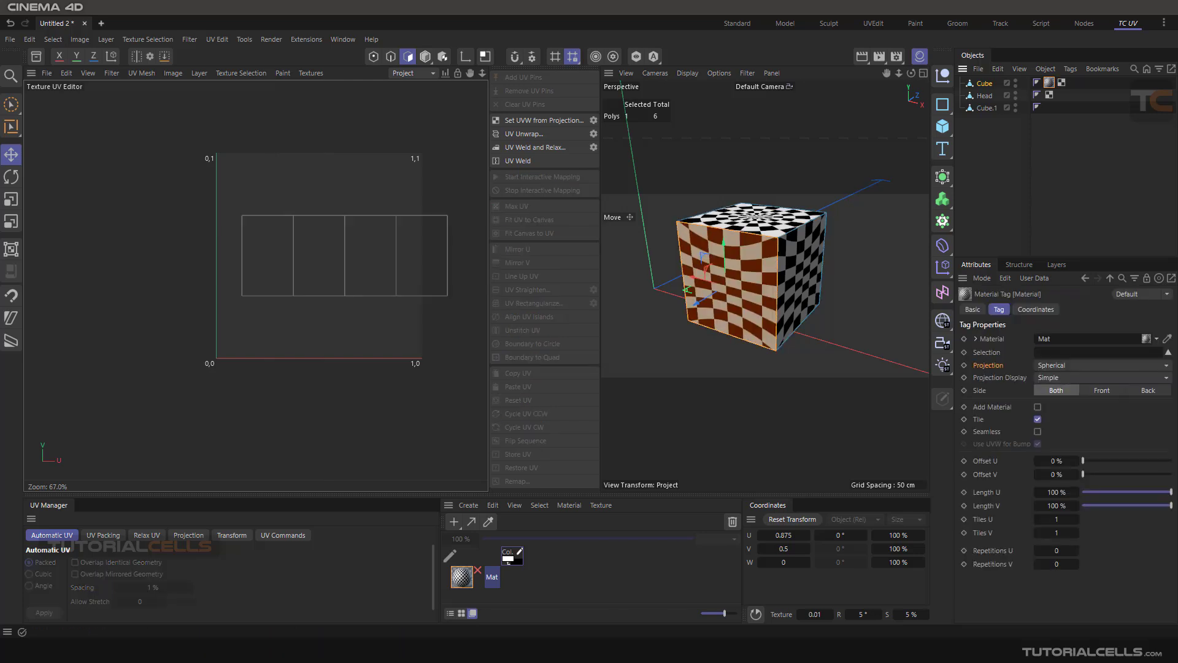
pyautogui.click(1101, 365)
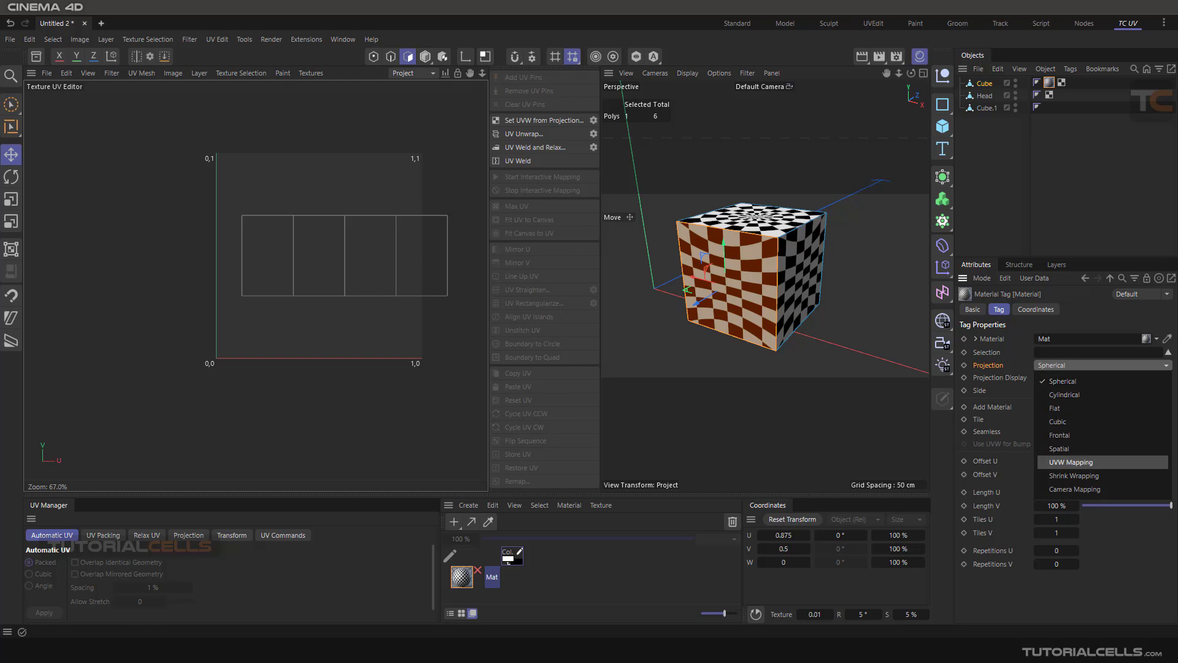
pyautogui.click(1101, 462)
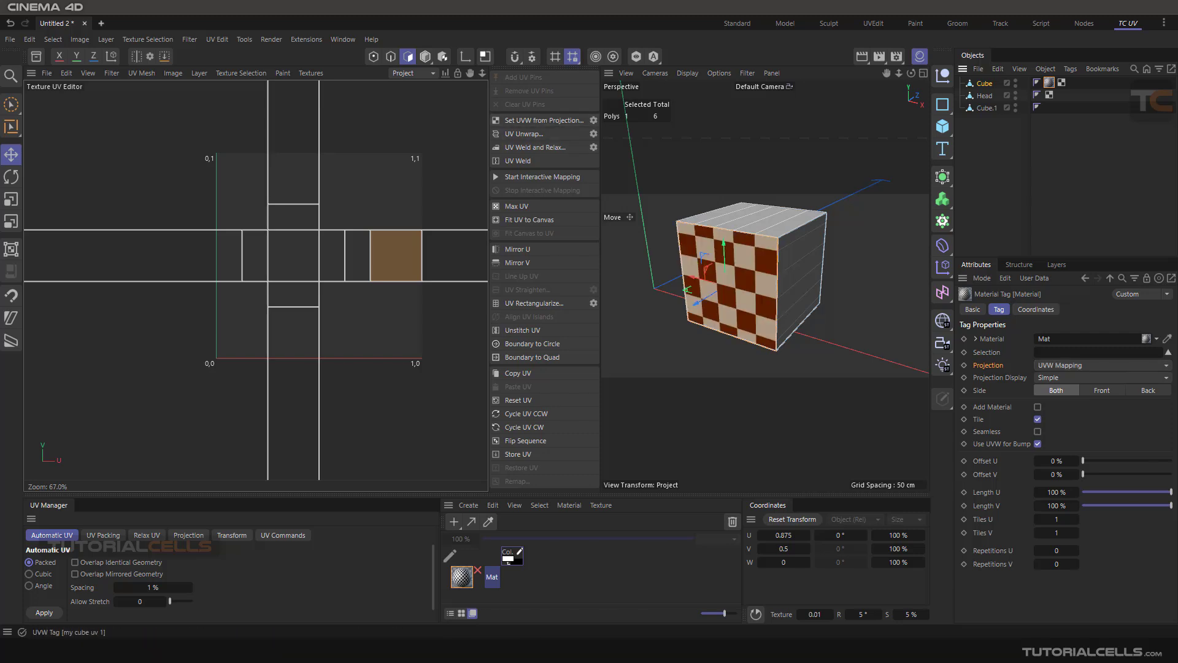
# Step: Delete Cube's "my cube uv 1" UVW tag and deselect the side polygon
pyautogui.click(1061, 83)
pyautogui.press('Delete')
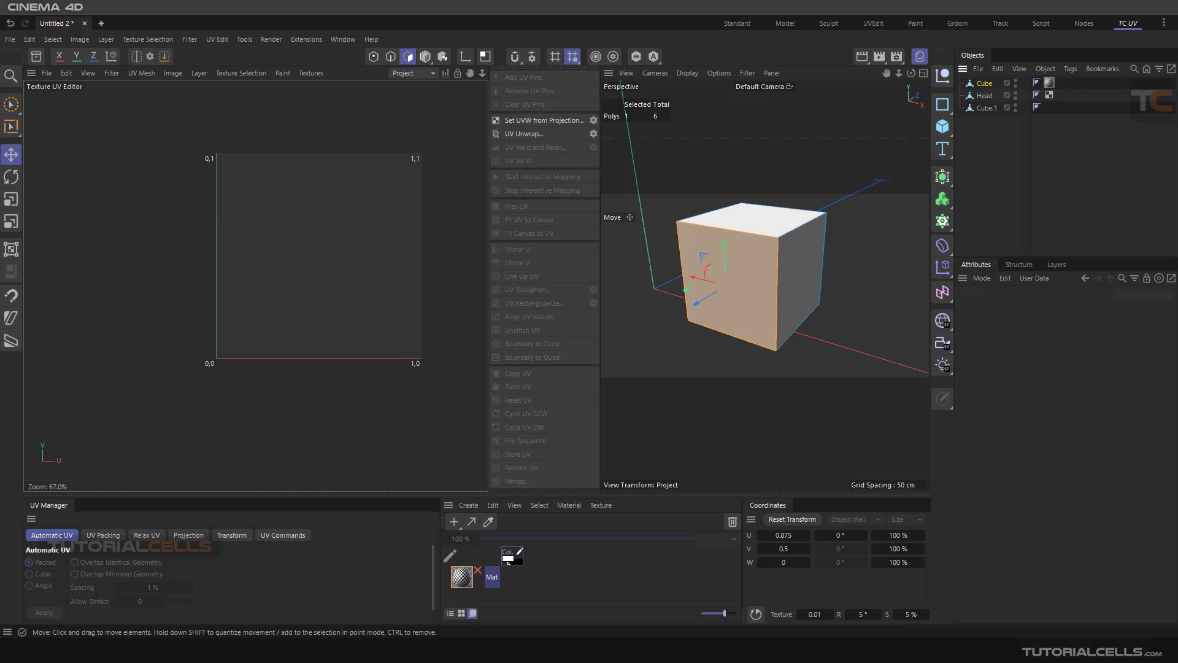
pyautogui.click(706, 169)
pyautogui.click(543, 120)
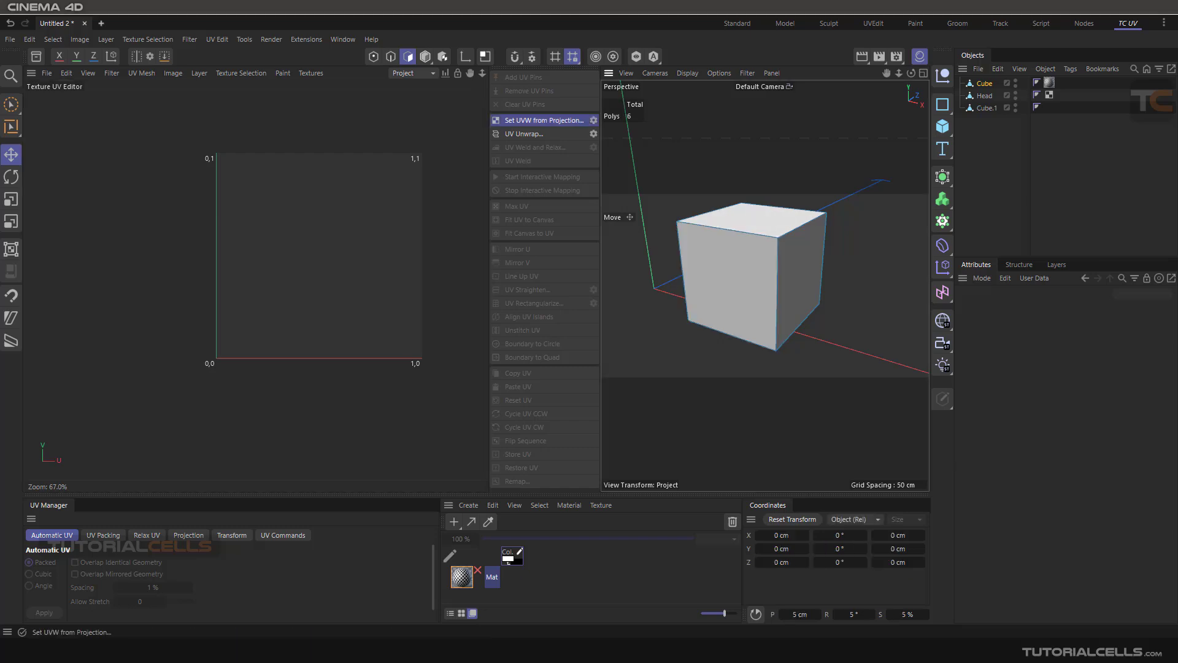
pyautogui.click(532, 173)
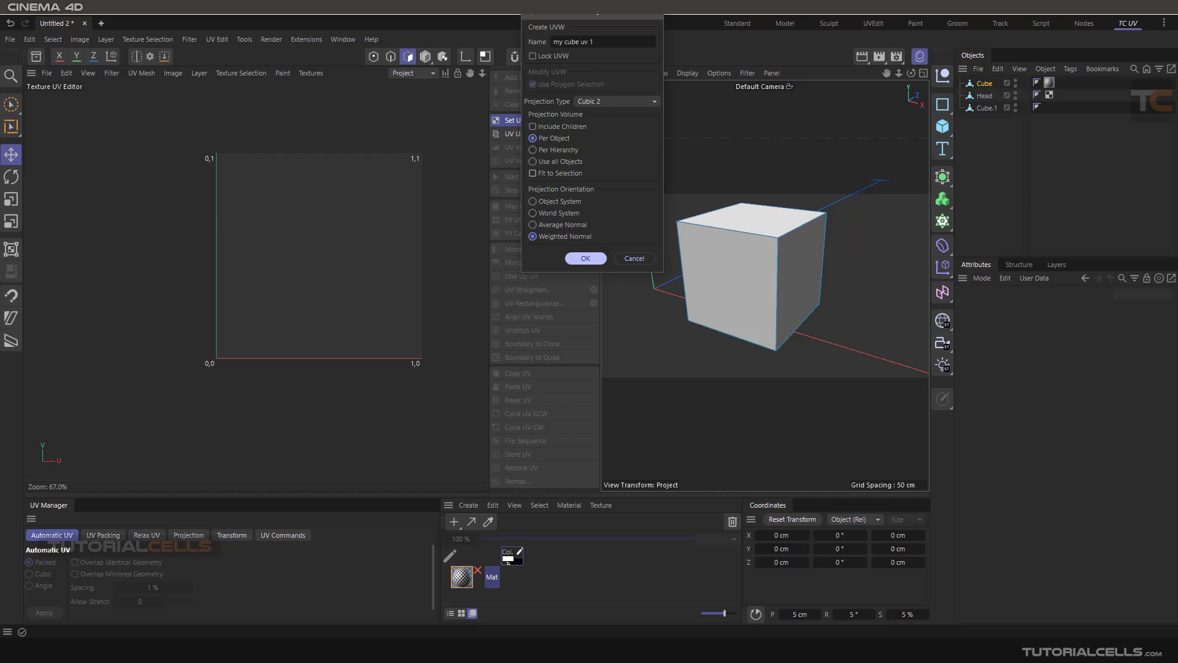
pyautogui.click(634, 258)
# Step: Switch to Model mode and delete the UVW tag from Head
pyautogui.scroll(-5, 700, 267)
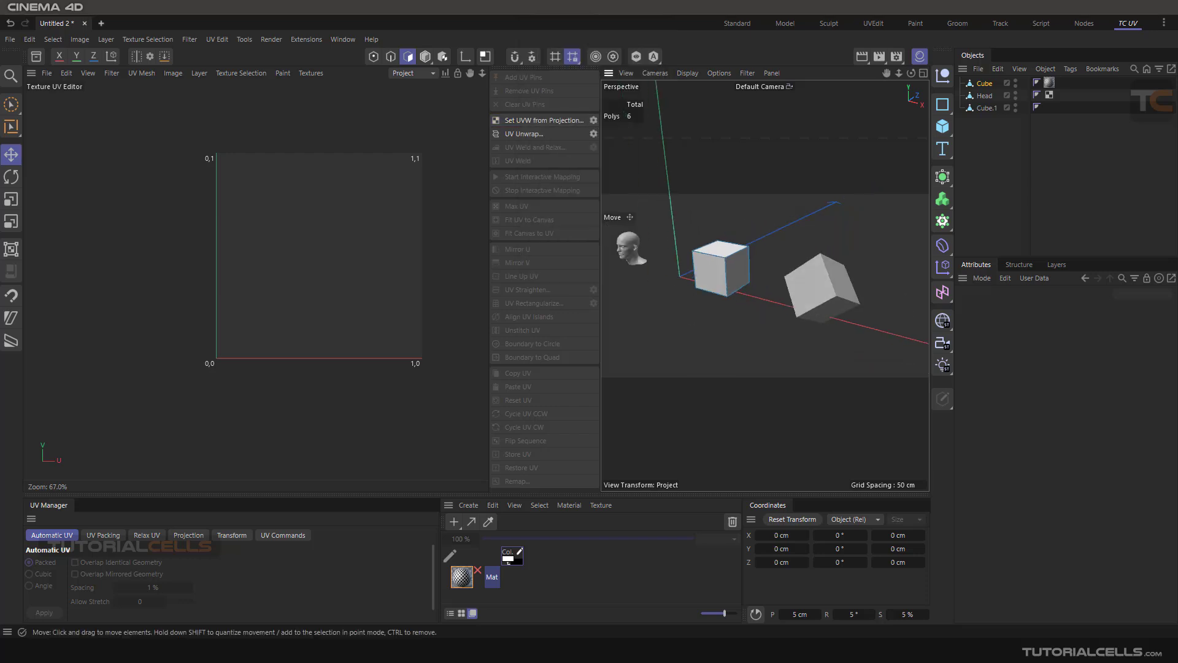
pyautogui.click(425, 57)
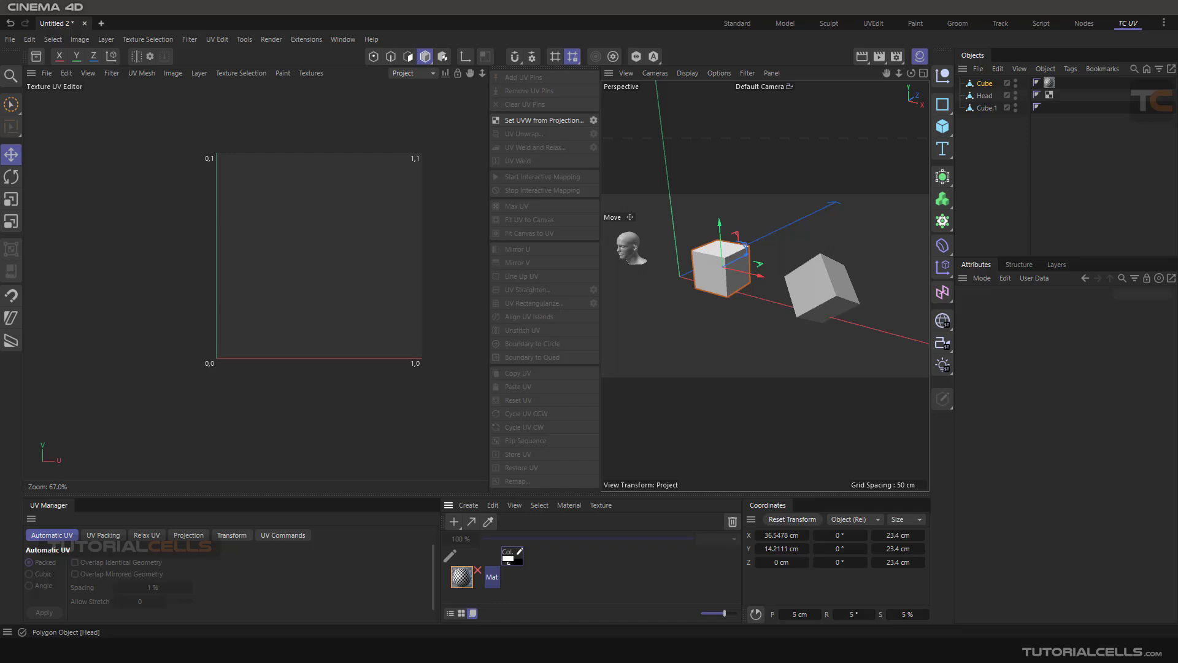
pyautogui.click(1049, 95)
pyautogui.press('Delete')
pyautogui.click(594, 121)
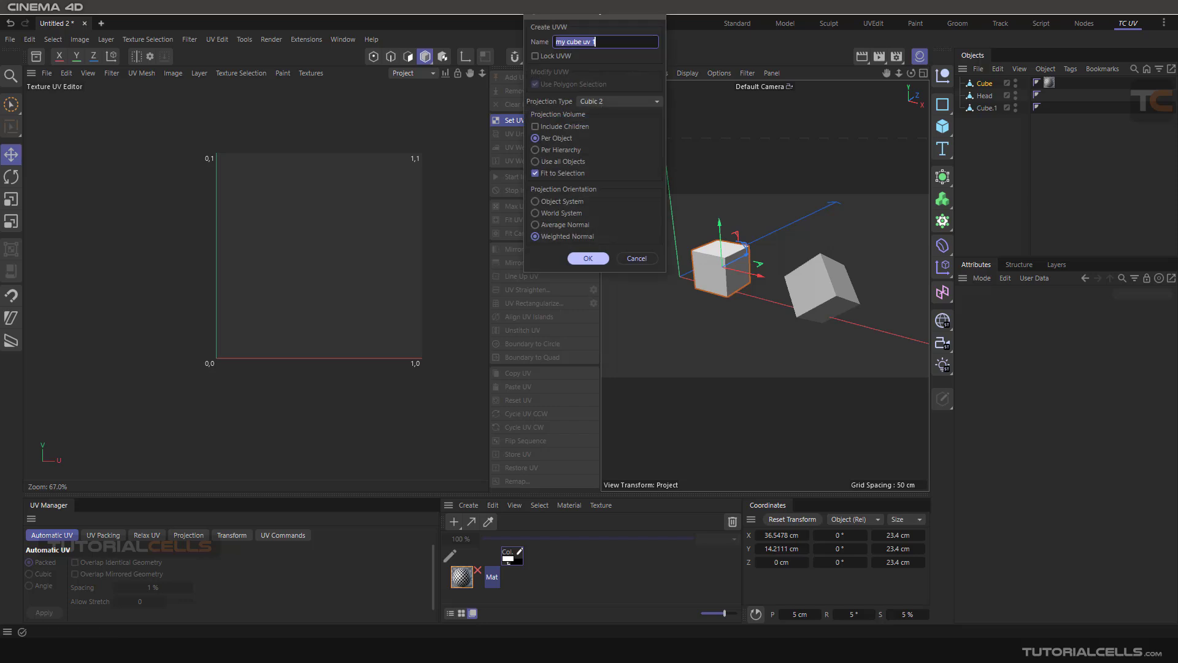
pyautogui.click(535, 173)
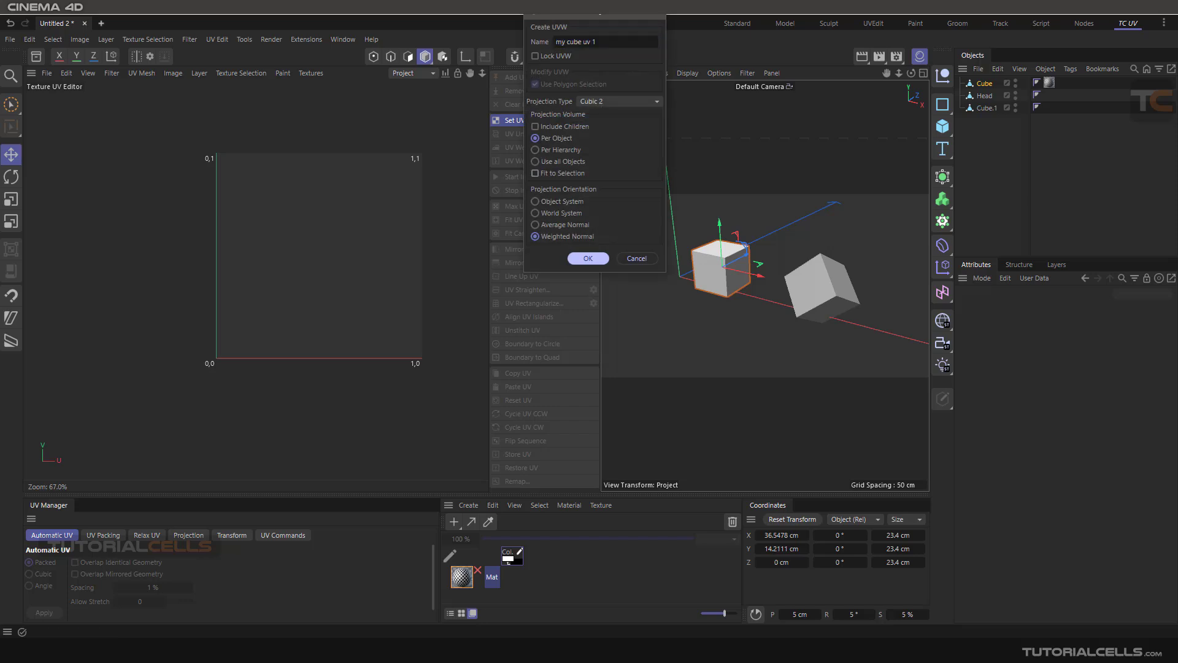
pyautogui.click(535, 201)
pyautogui.click(637, 258)
# Step: Apply the checkerboard material to the rotated Cube.1 and set its material tag's projection to UVW Mapping
pyautogui.click(825, 289)
pyautogui.middleClick(837, 291)
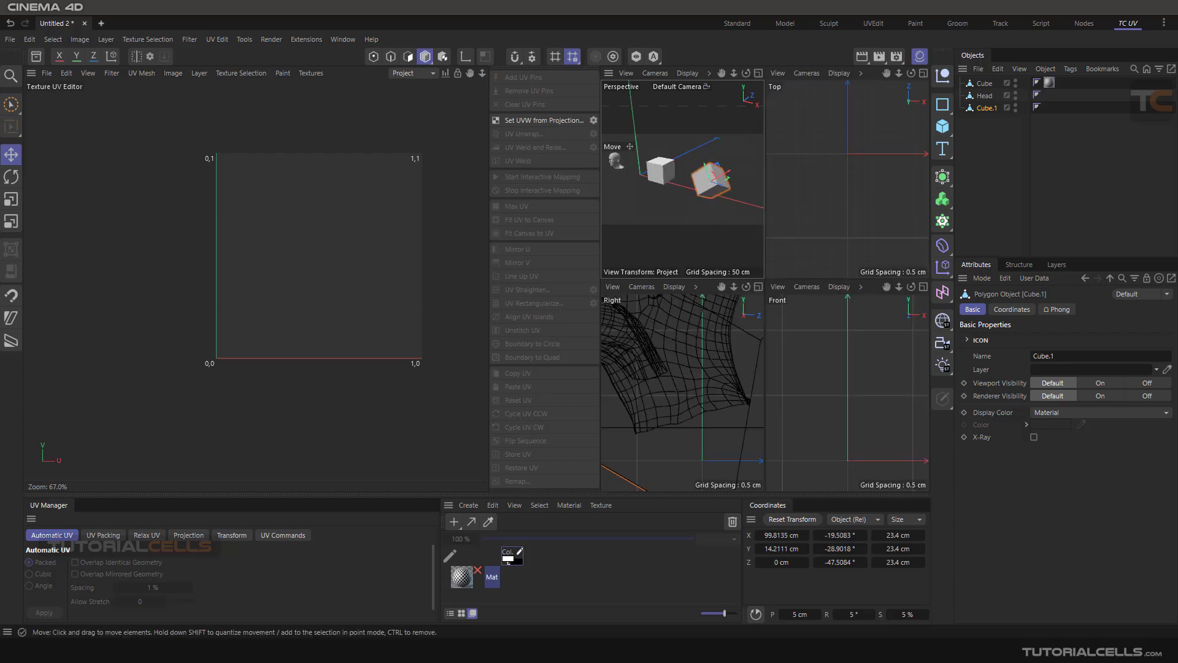
pyautogui.middleClick(715, 183)
pyautogui.scroll(5, 785, 291)
pyautogui.keyDown('alt'); pyautogui.moveTo(786, 292); pyautogui.dragTo(763, 285); pyautogui.keyUp('alt')
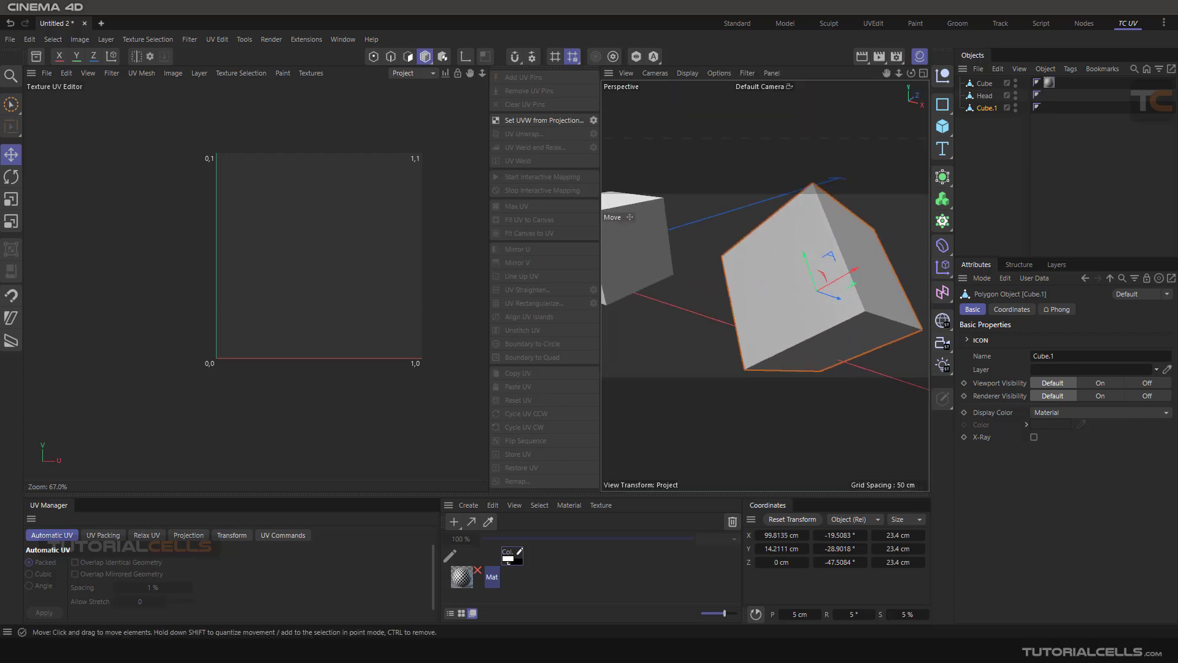
pyautogui.scroll(-5, 825, 268)
pyautogui.scroll(2, 825, 268)
pyautogui.keyDown('alt'); pyautogui.moveTo(825, 268); pyautogui.dragTo(798, 281, button='middle'); pyautogui.keyUp('alt')
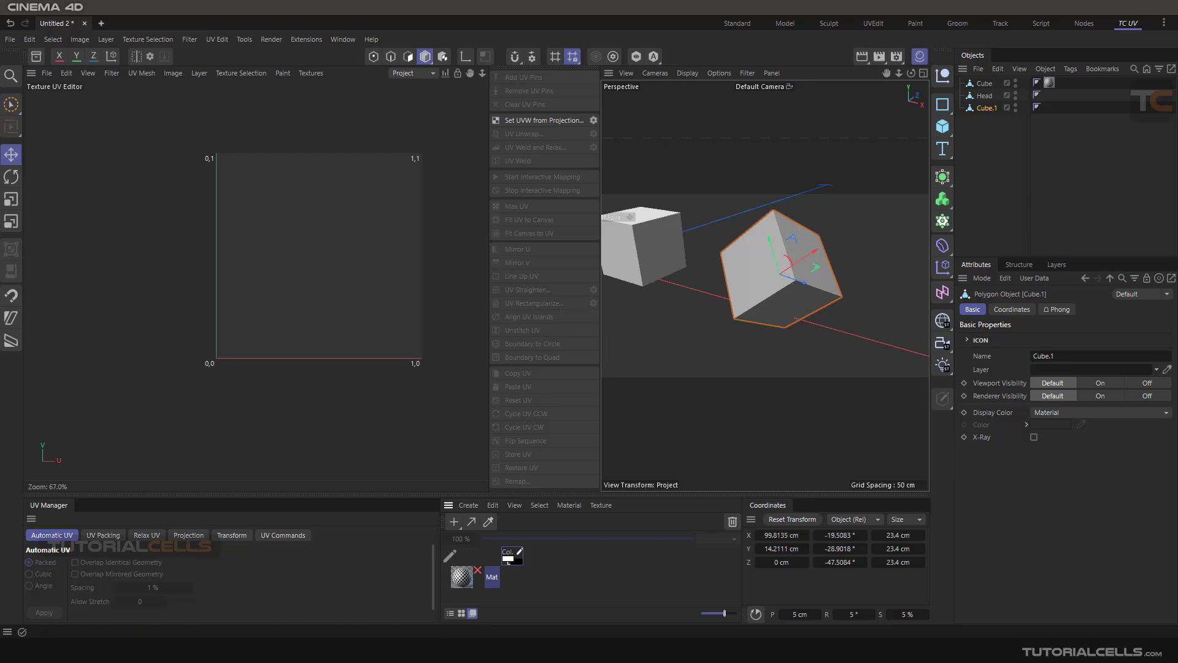
pyautogui.moveTo(462, 577); pyautogui.dragTo(782, 273)
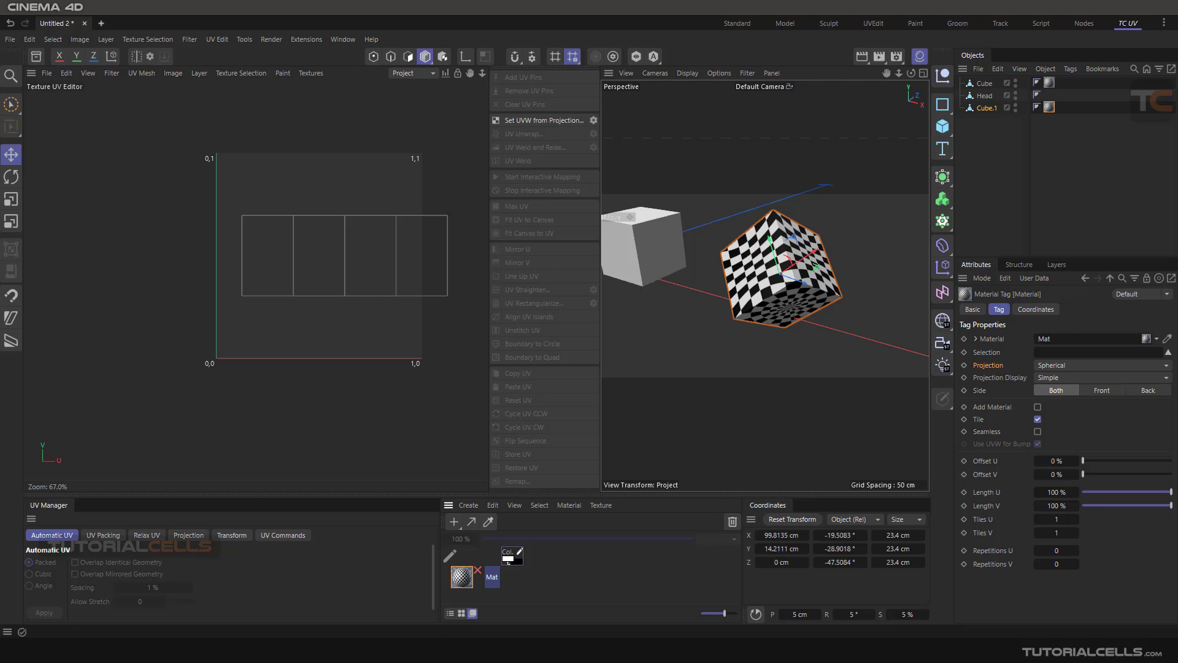
pyautogui.click(1101, 365)
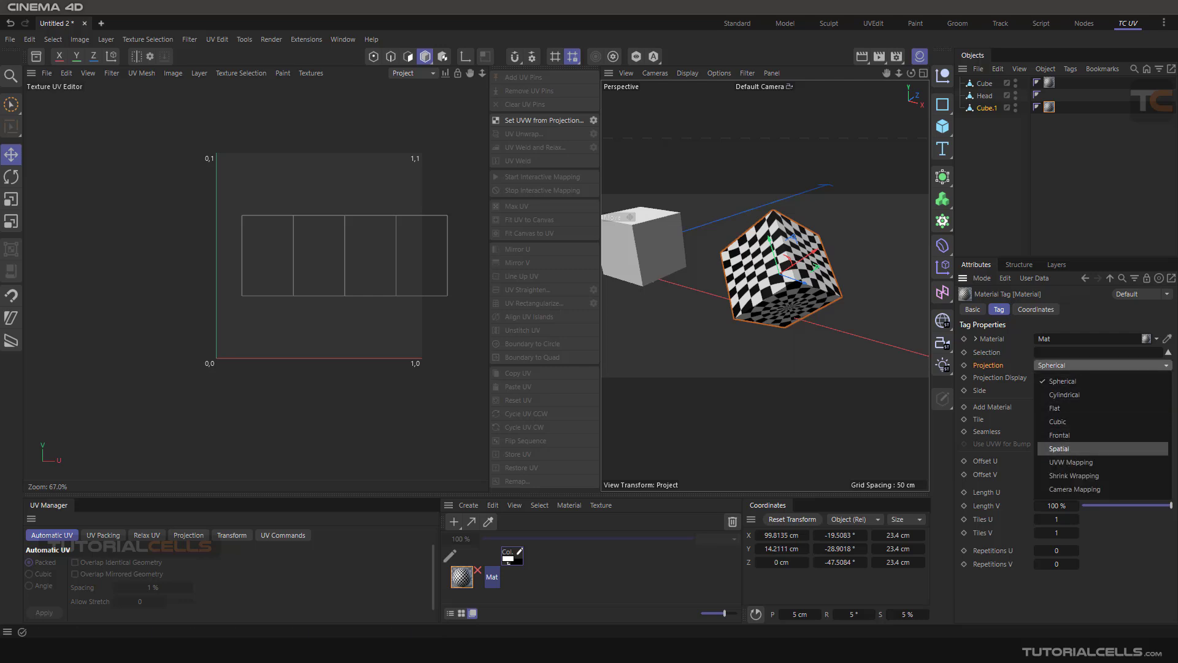
pyautogui.click(1101, 455)
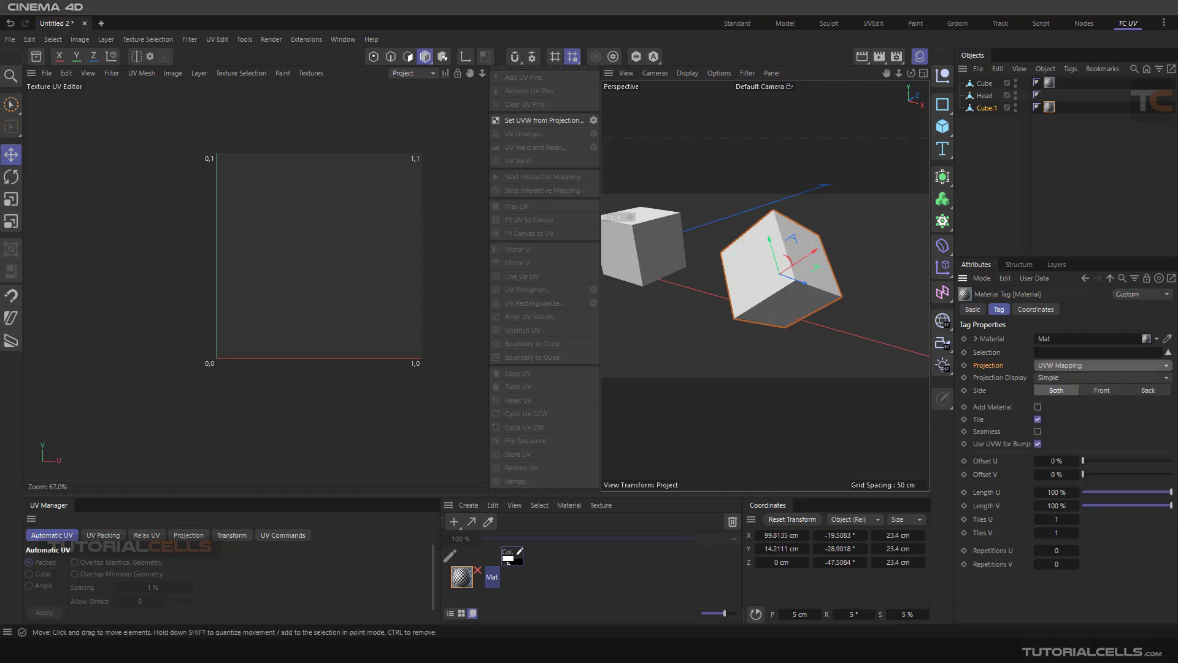
# Step: Create Cube.1's UVs as "my cube uv 1" with Cubic 2 projection, Fit to Selection disabled and Object System orientation
pyautogui.scroll(1, 373, 232)
pyautogui.keyDown('alt'); pyautogui.moveTo(373, 231); pyautogui.dragTo(322, 246, button='middle'); pyautogui.keyUp('alt')
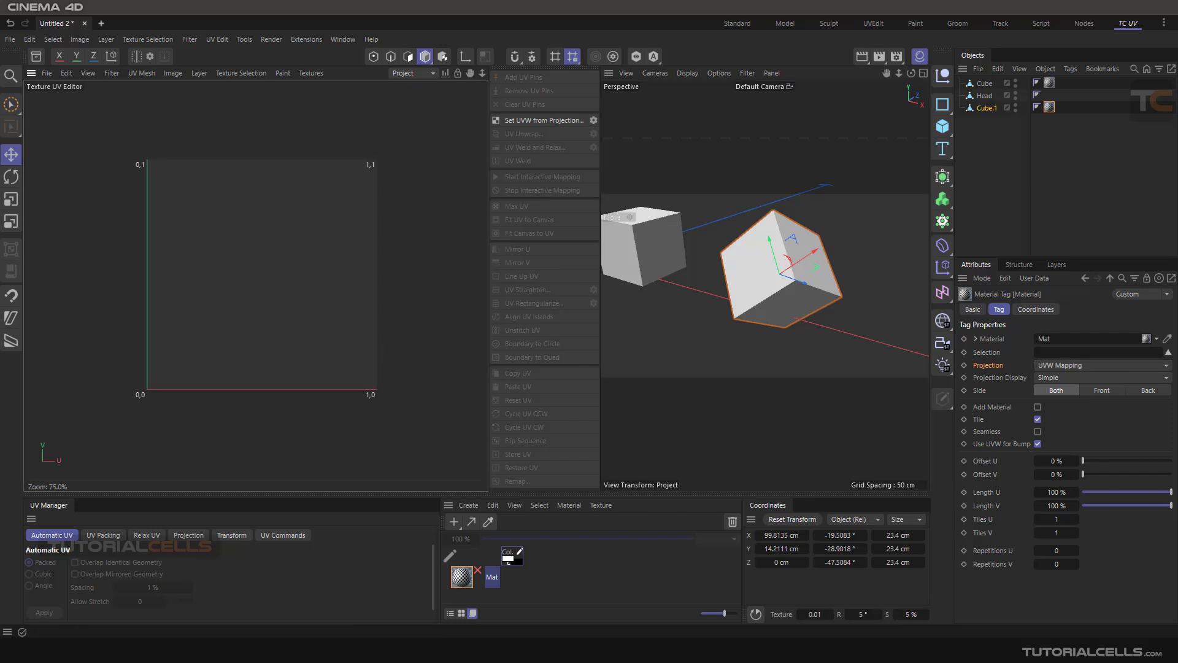
pyautogui.scroll(1, 373, 232)
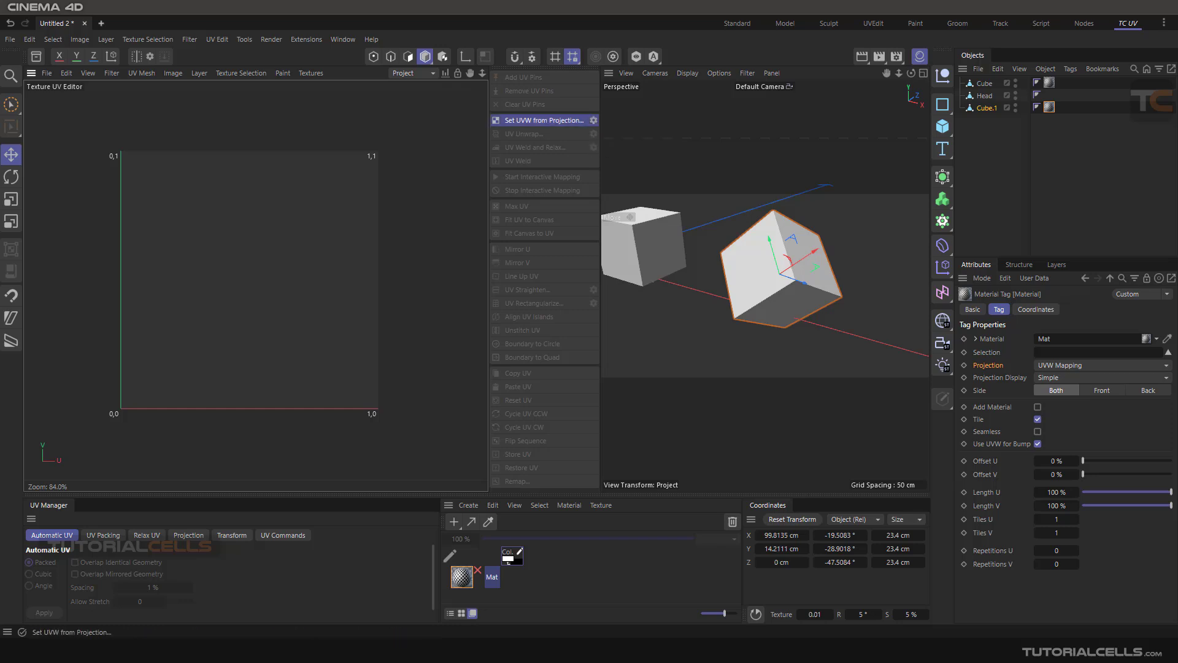
pyautogui.click(543, 120)
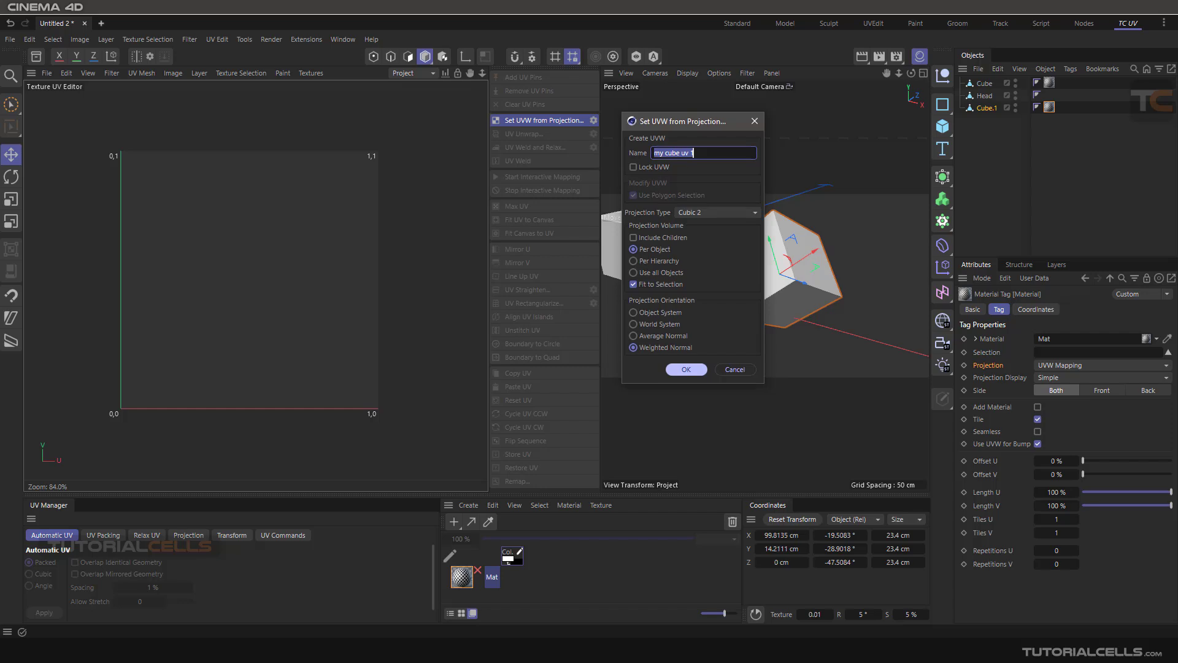
pyautogui.click(634, 284)
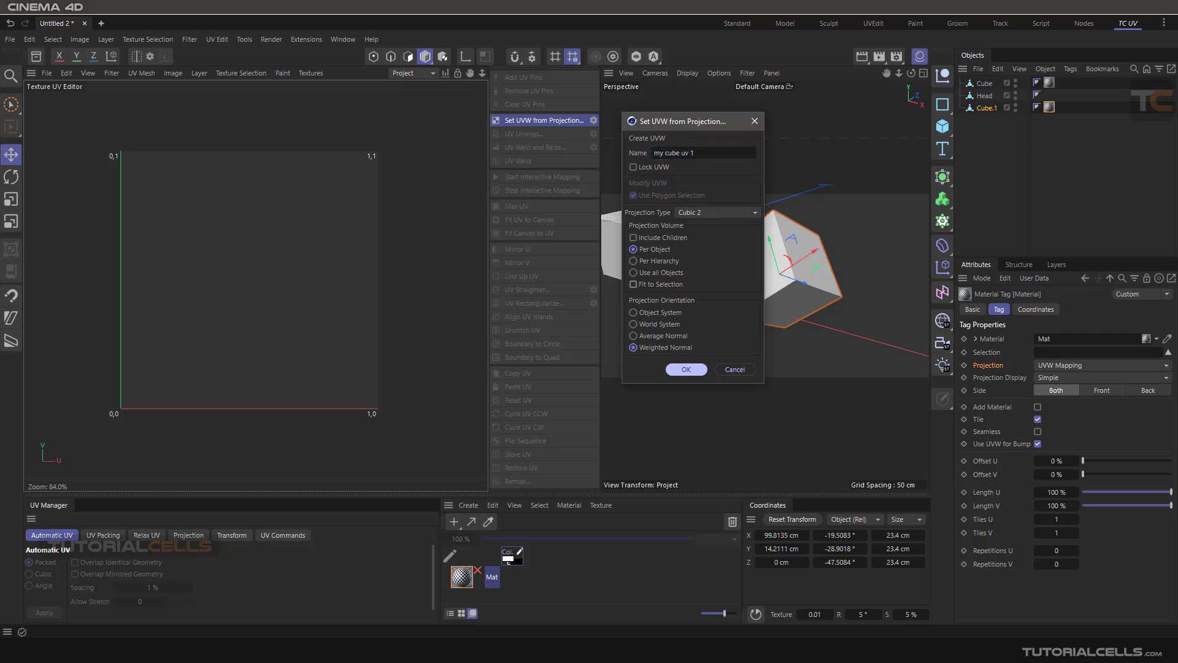
pyautogui.click(633, 313)
pyautogui.click(686, 369)
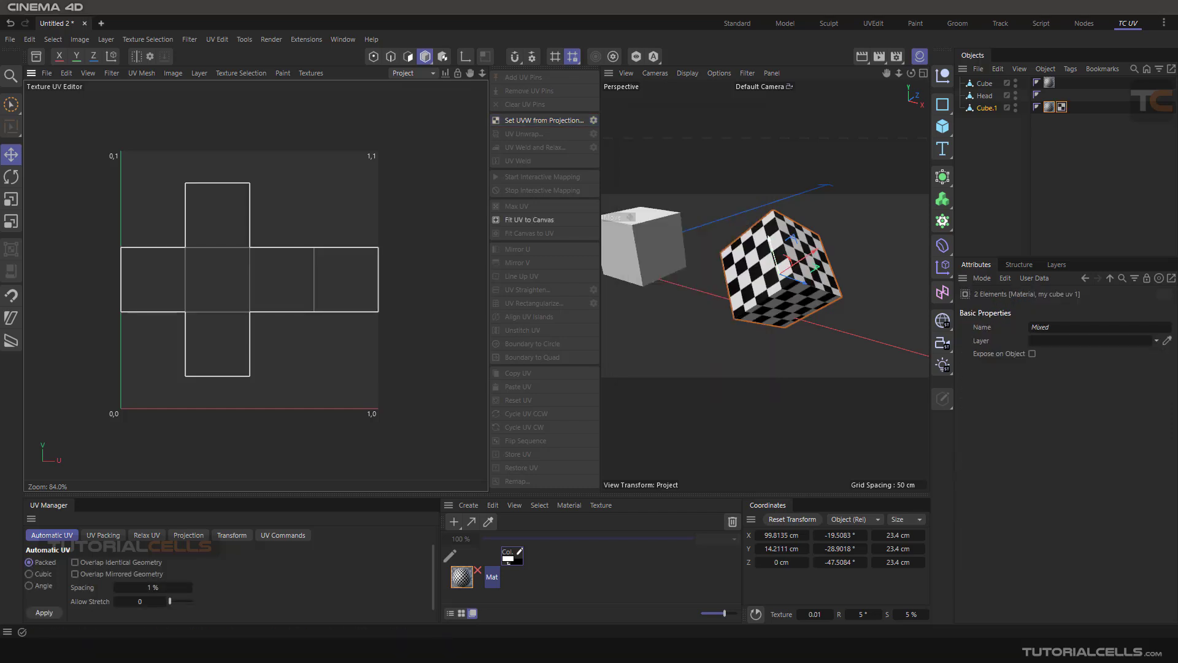
pyautogui.scroll(2, 798, 261)
pyautogui.scroll(-3, 785, 267)
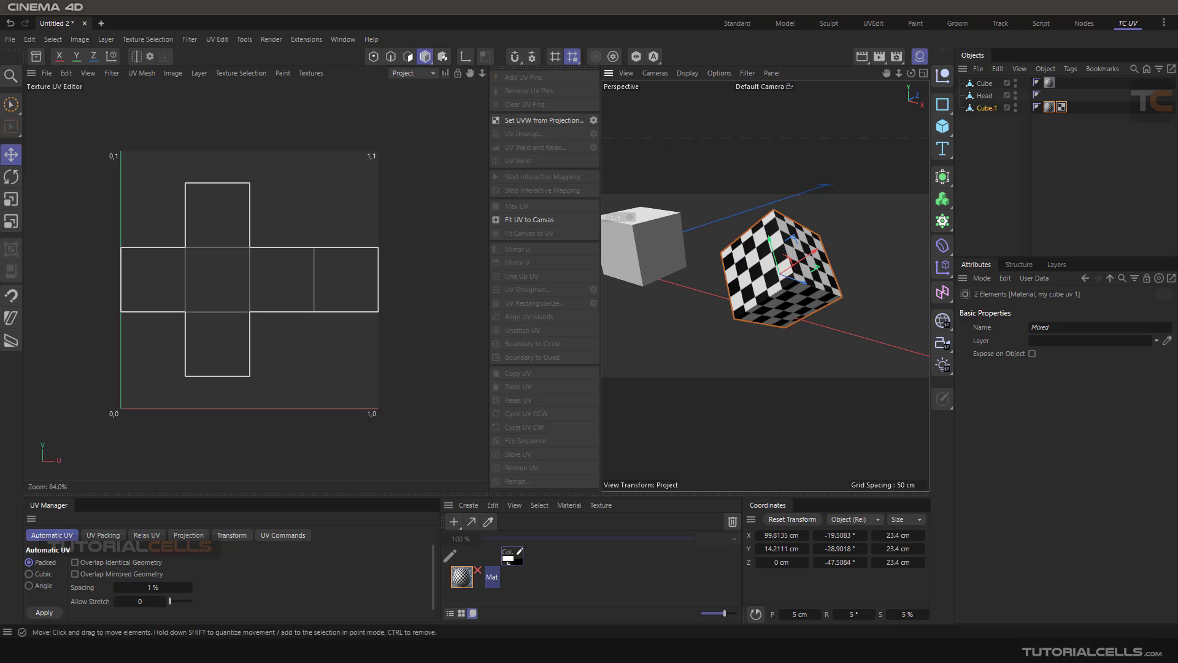
# Step: Reproject Cube.1's UVs with Cubic 2 projection and World System orientation
pyautogui.keyDown('alt'); pyautogui.moveTo(800, 276); pyautogui.dragTo(805, 283); pyautogui.keyUp('alt')
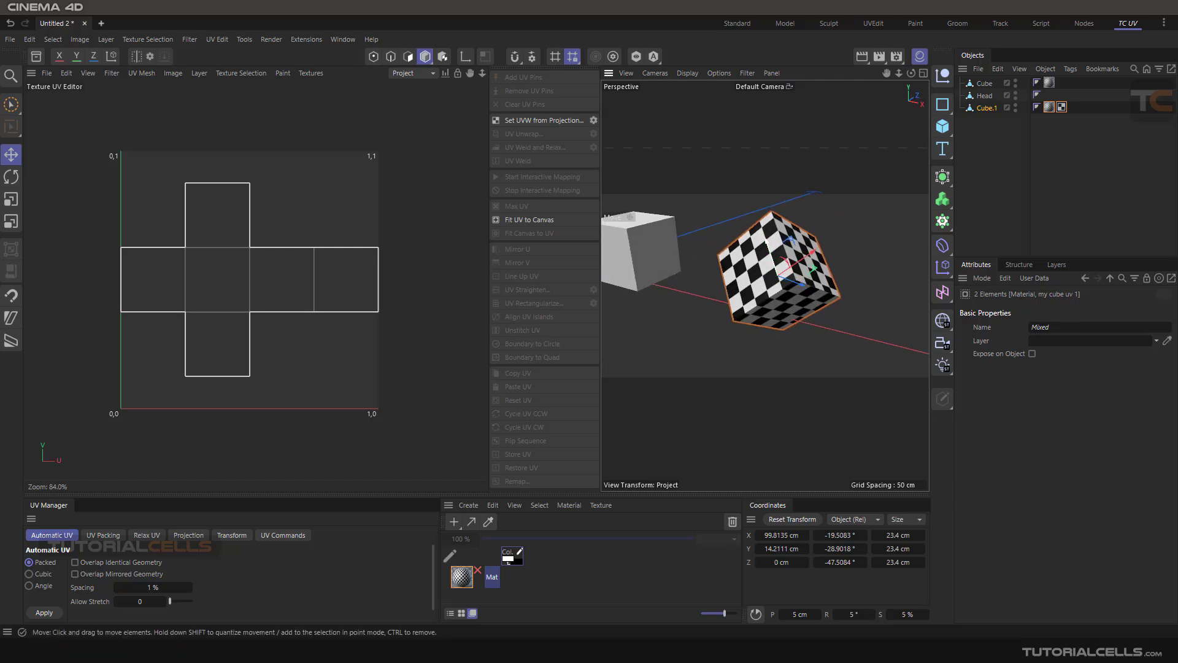
pyautogui.click(593, 120)
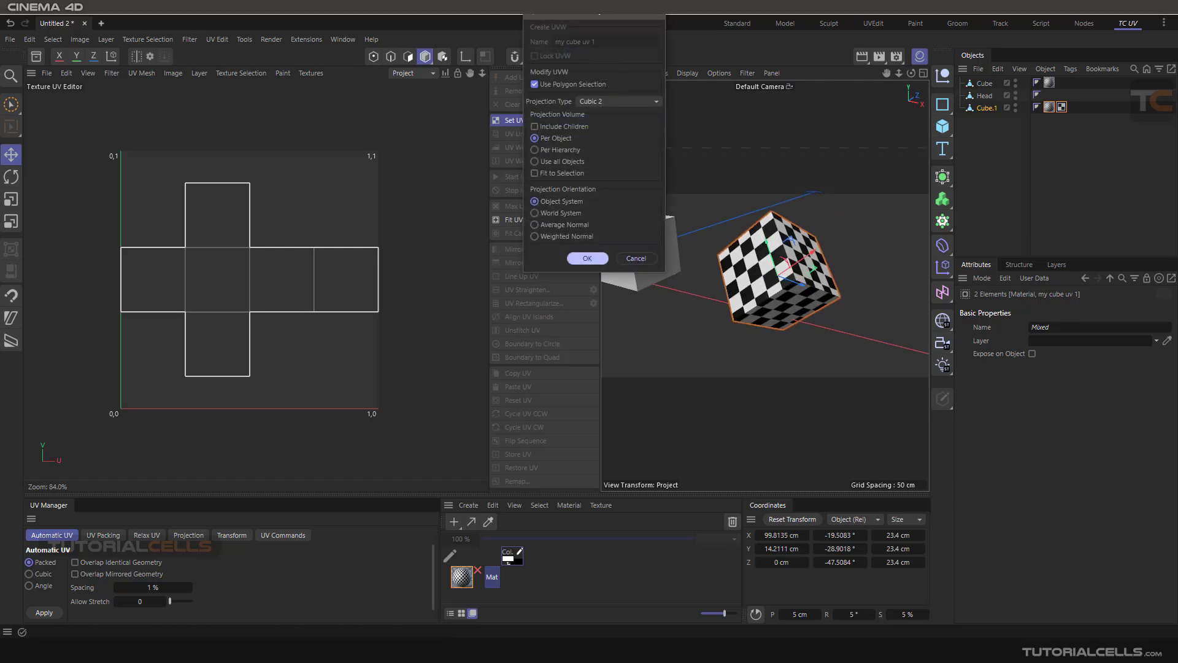
pyautogui.click(535, 213)
pyautogui.click(587, 259)
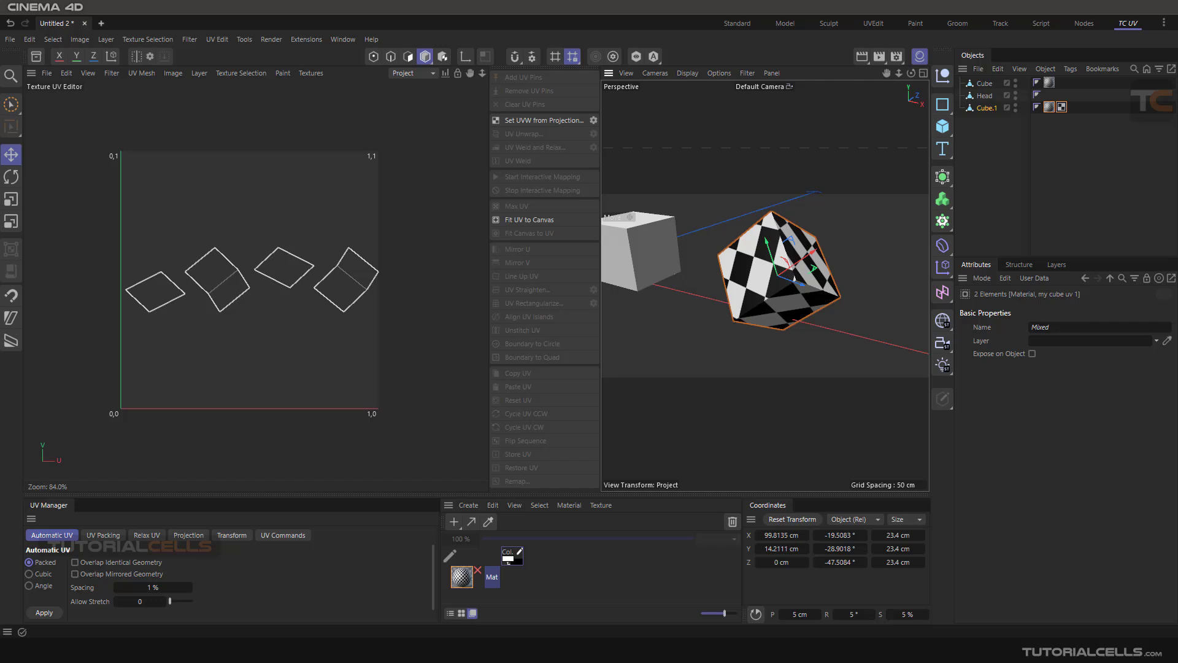
pyautogui.moveTo(748, 258)
pyautogui.keyDown('alt'); pyautogui.mouseDown()
pyautogui.moveTo(816, 256)
pyautogui.moveTo(681, 259)
pyautogui.moveTo(741, 259)
pyautogui.mouseUp(); pyautogui.keyUp('alt')
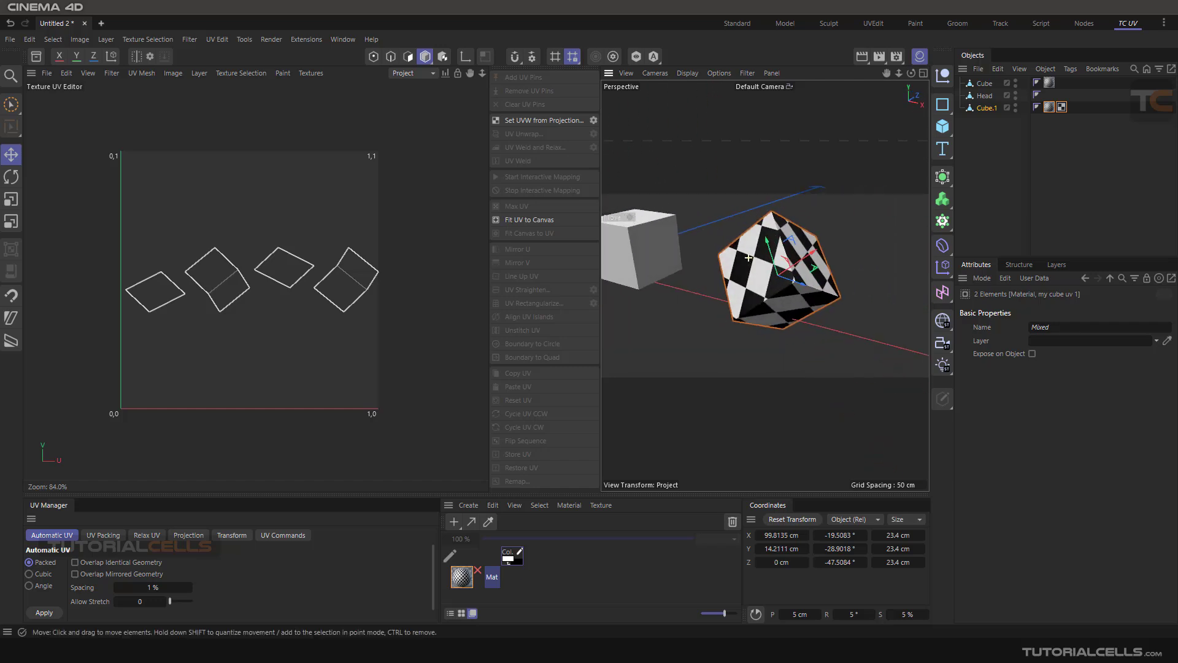
pyautogui.scroll(-5, 641, 269)
pyautogui.scroll(4, 685, 259)
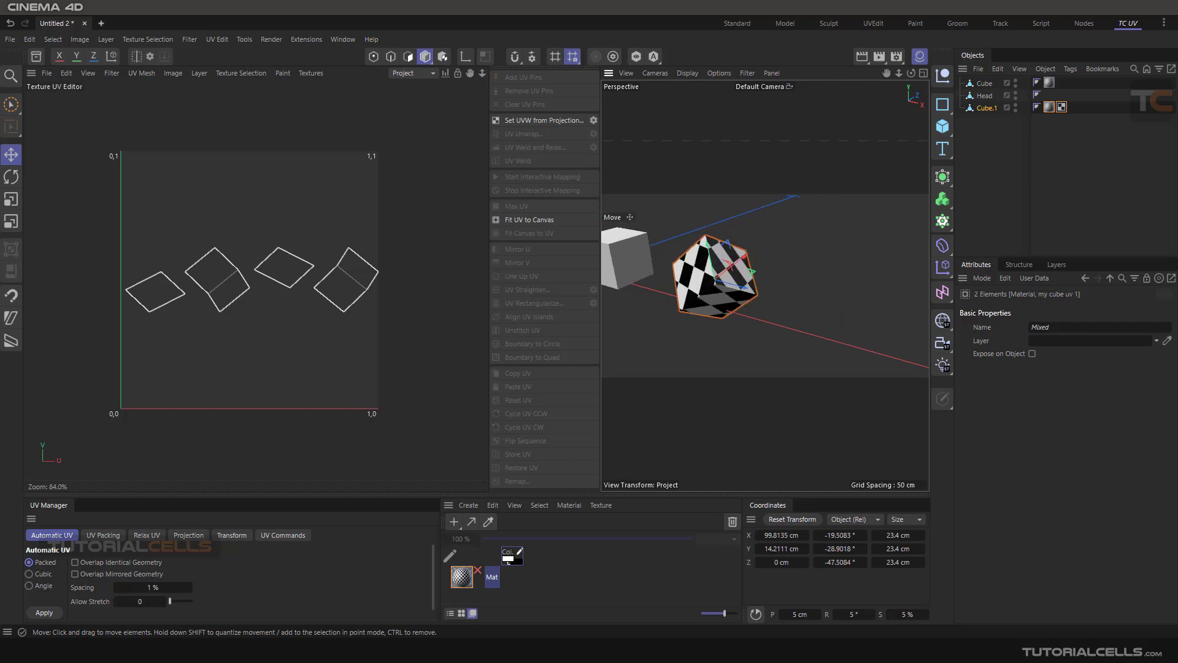
# Step: Reproject Cube.1's UVs with Cubic 2 projection and Object System orientation
pyautogui.click(594, 120)
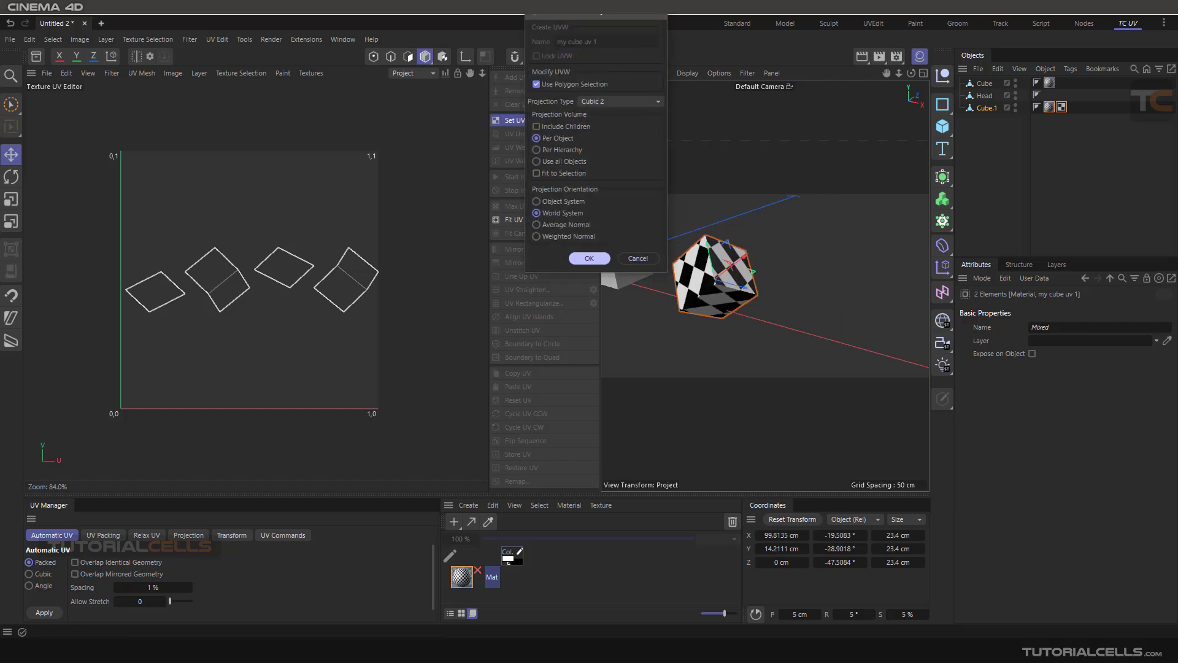
pyautogui.click(537, 201)
pyautogui.click(590, 258)
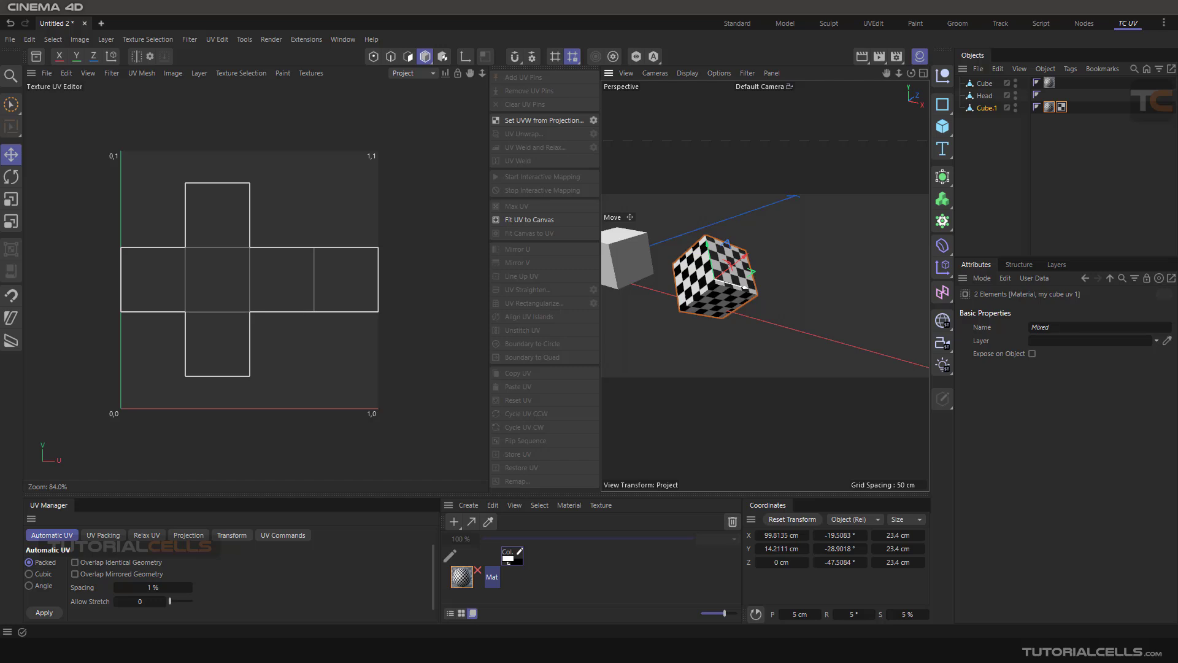
pyautogui.keyDown('alt'); pyautogui.moveTo(748, 301); pyautogui.dragTo(752, 275); pyautogui.keyUp('alt')
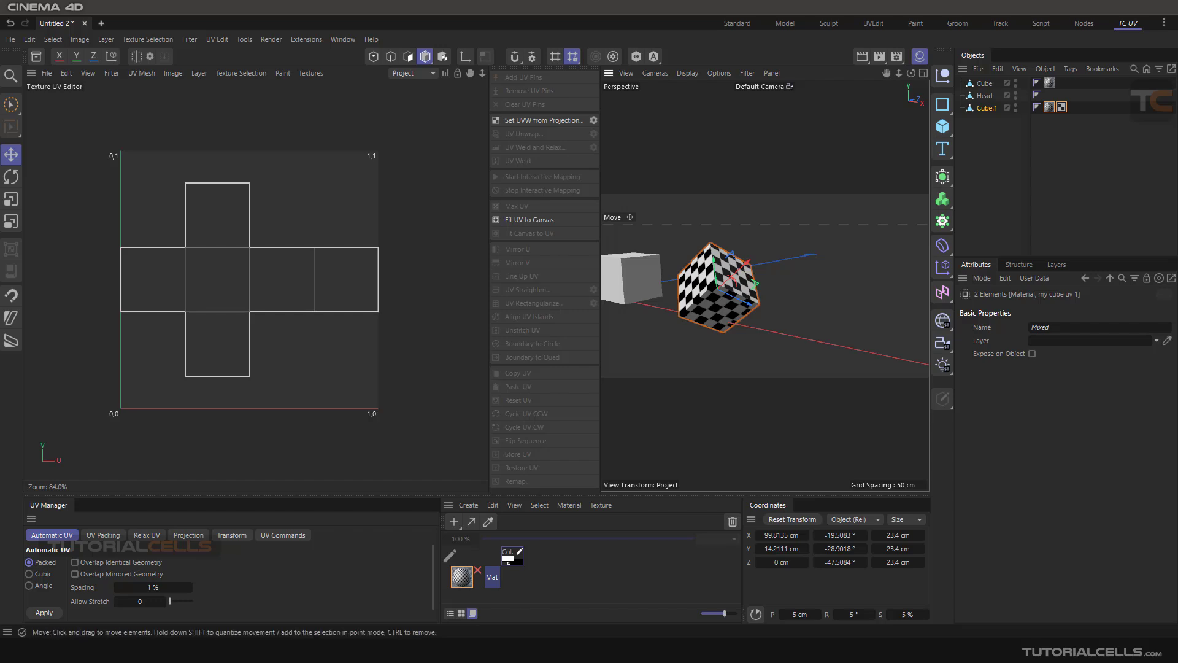
# Step: Select Head and create its UVs as "my cube uv 1" with Box projection and Object System orientation
pyautogui.keyDown('alt'); pyautogui.moveTo(718, 288); pyautogui.dragTo(810, 328, button='middle'); pyautogui.keyUp('alt')
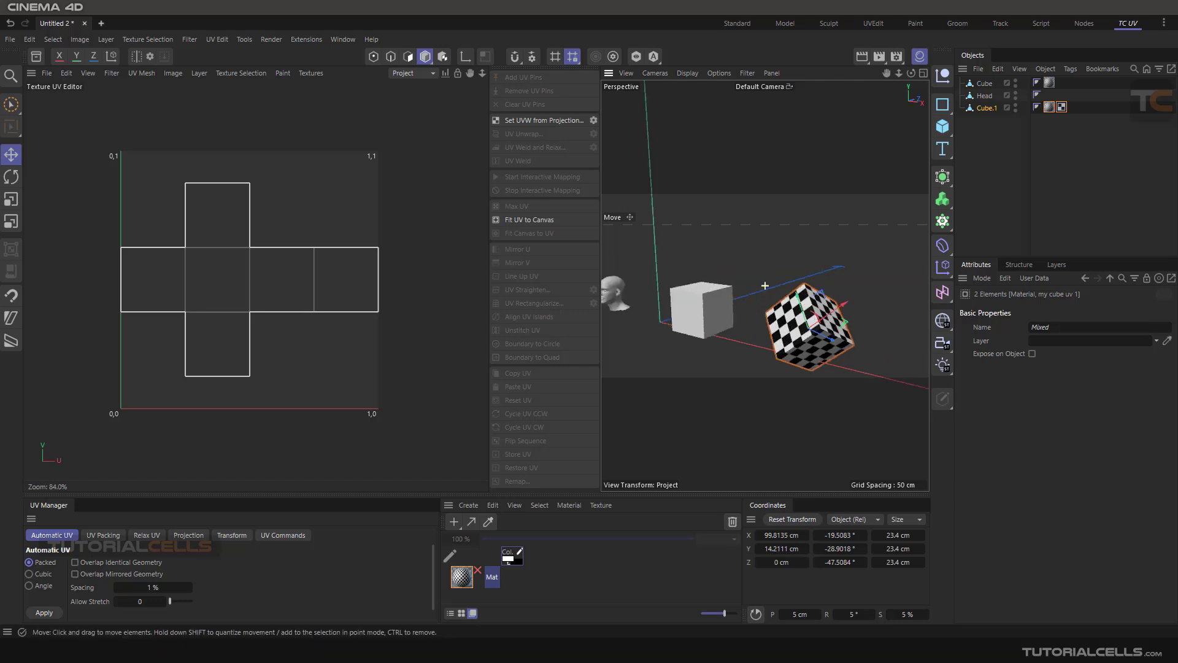
pyautogui.keyDown('alt'); pyautogui.moveTo(765, 285); pyautogui.dragTo(859, 311, button='middle'); pyautogui.keyUp('alt')
pyautogui.scroll(2, 859, 311)
pyautogui.click(674, 316)
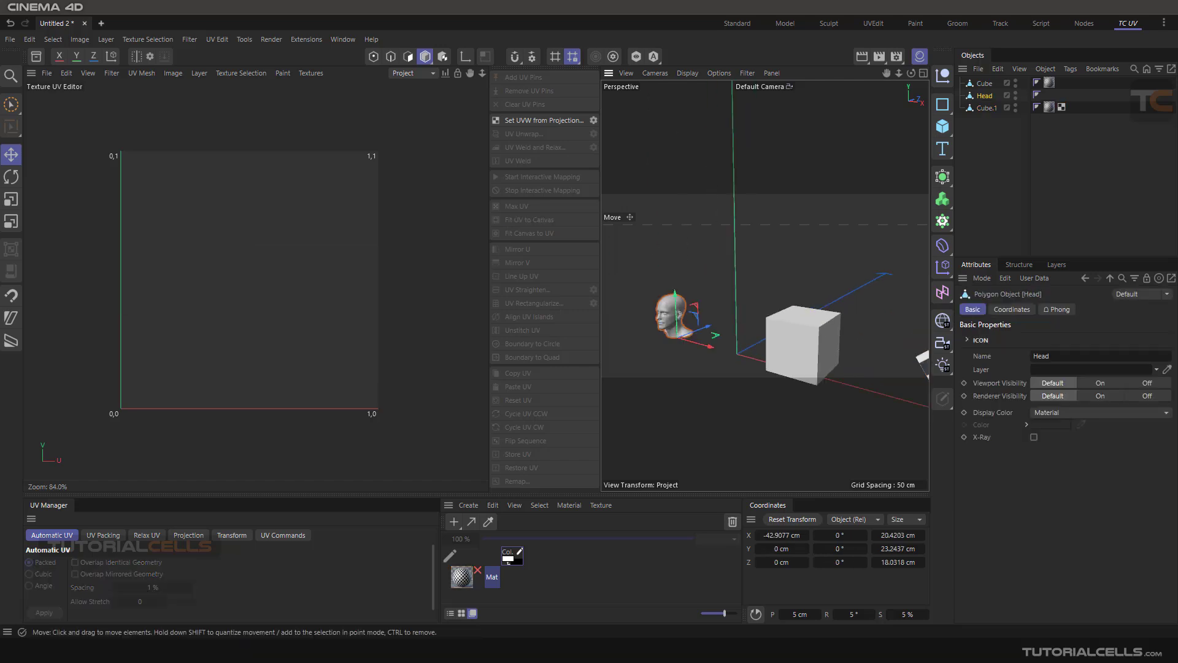
pyautogui.scroll(2, 655, 306)
pyautogui.click(593, 120)
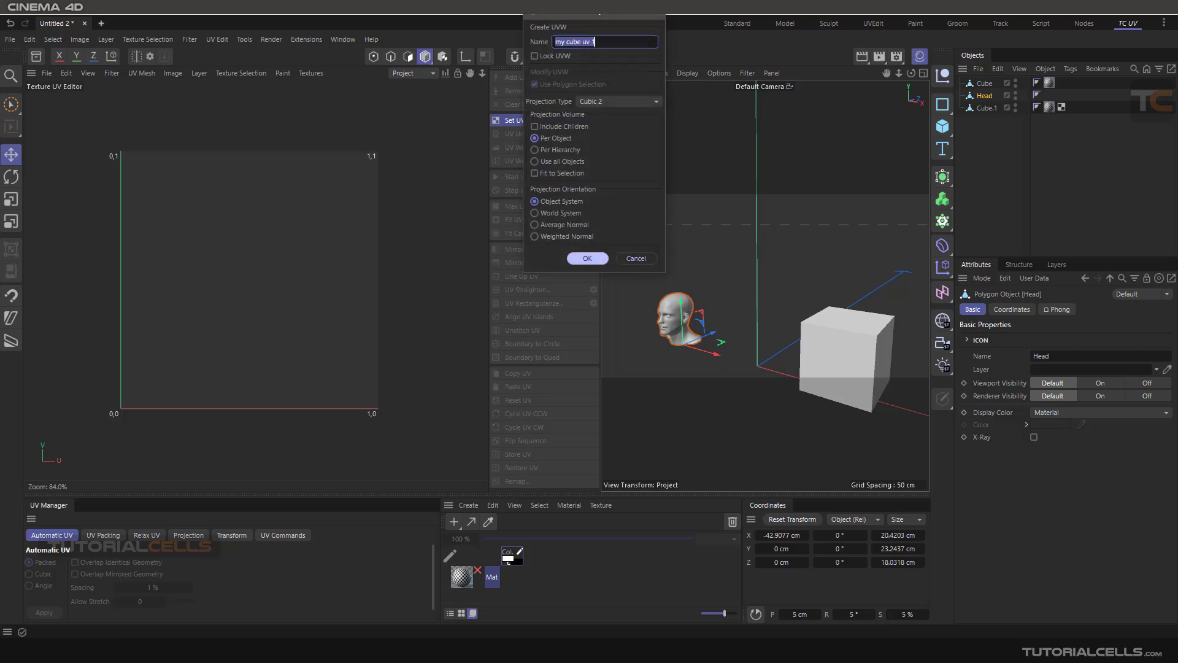
pyautogui.click(620, 101)
pyautogui.click(621, 197)
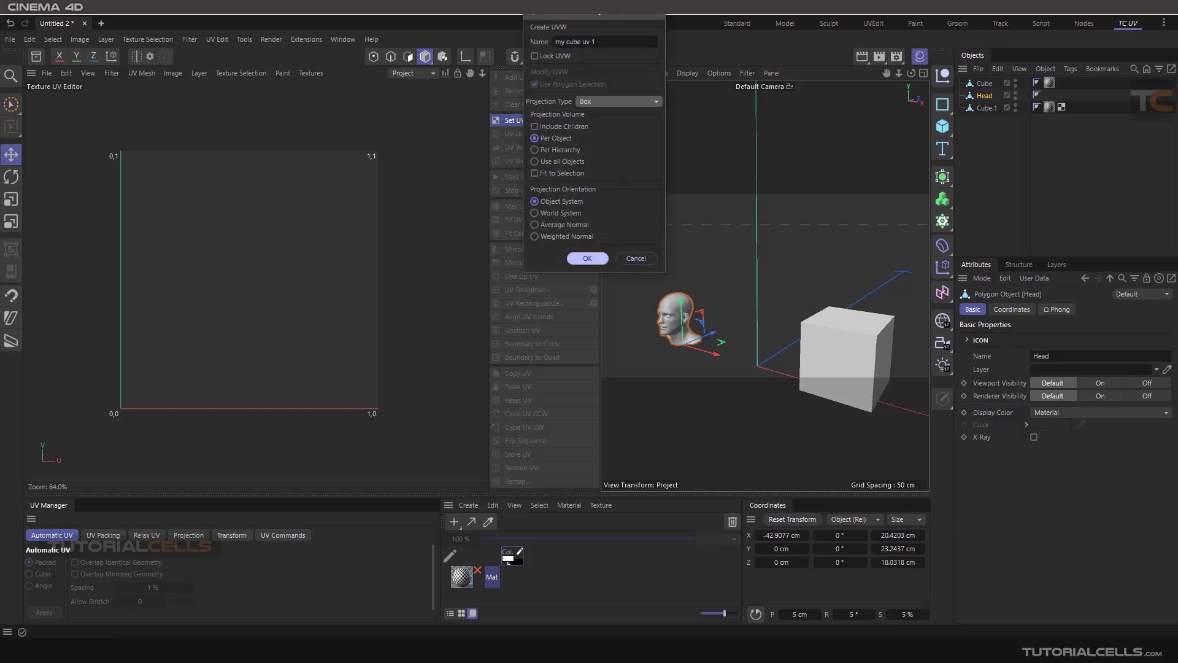
pyautogui.click(588, 258)
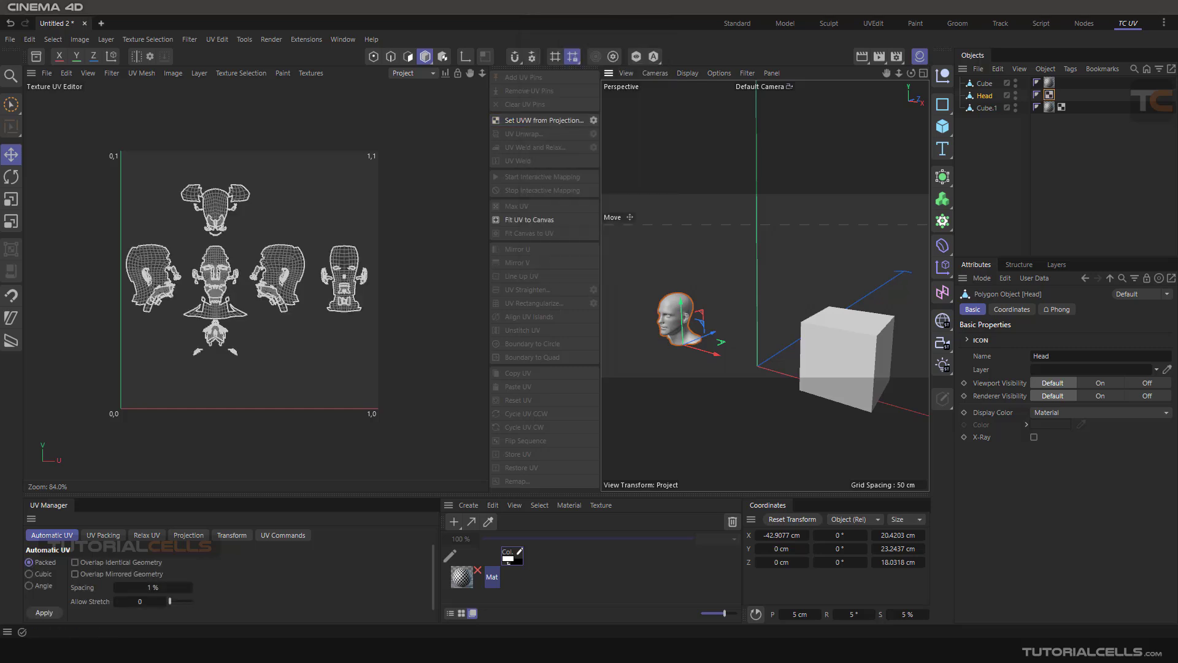
pyautogui.scroll(2, 275, 279)
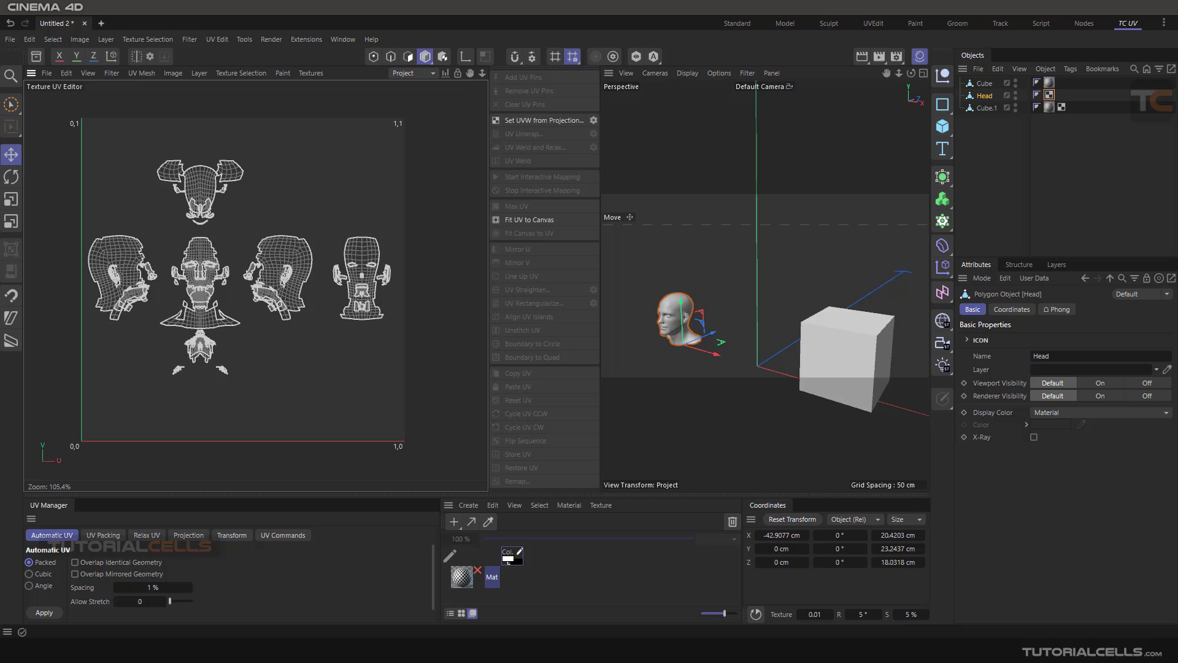
pyautogui.scroll(1, 279, 276)
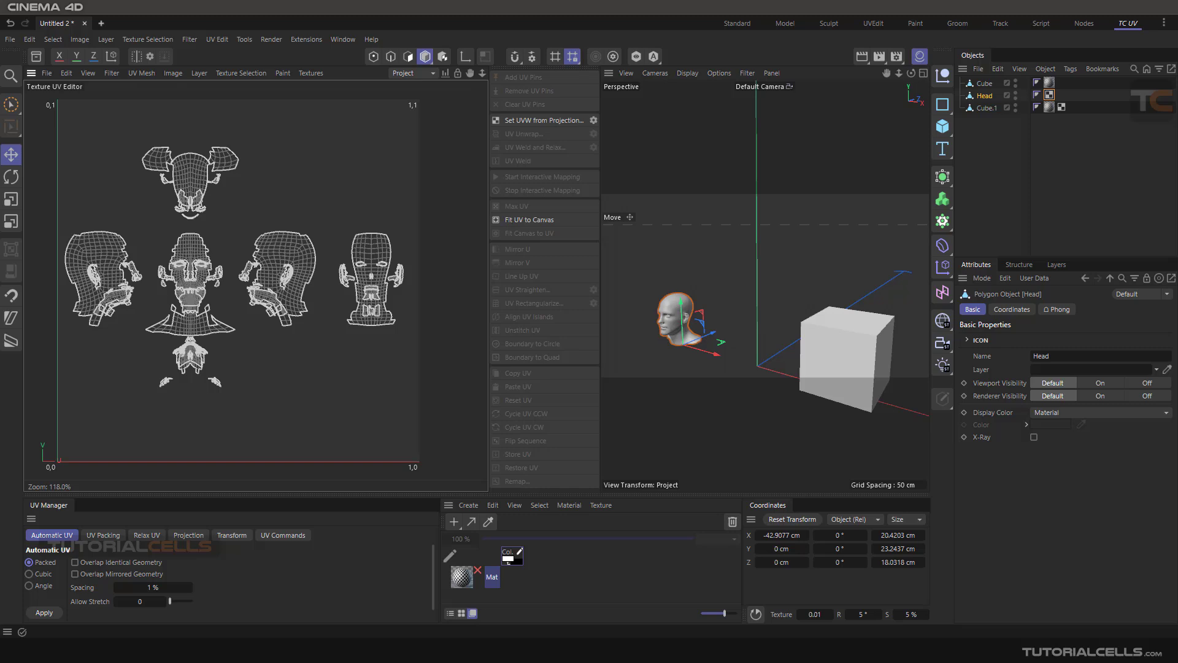
pyautogui.keyDown('alt'); pyautogui.moveTo(279, 276); pyautogui.dragTo(290, 293, button='middle'); pyautogui.keyUp('alt')
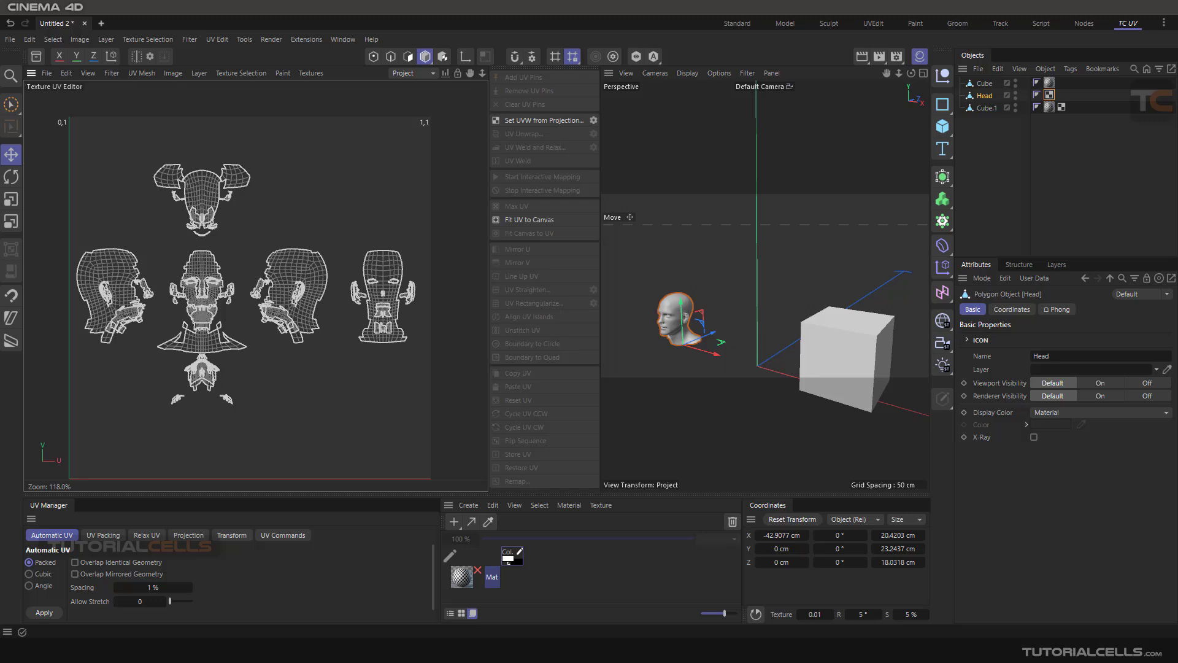
pyautogui.scroll(3, 223, 263)
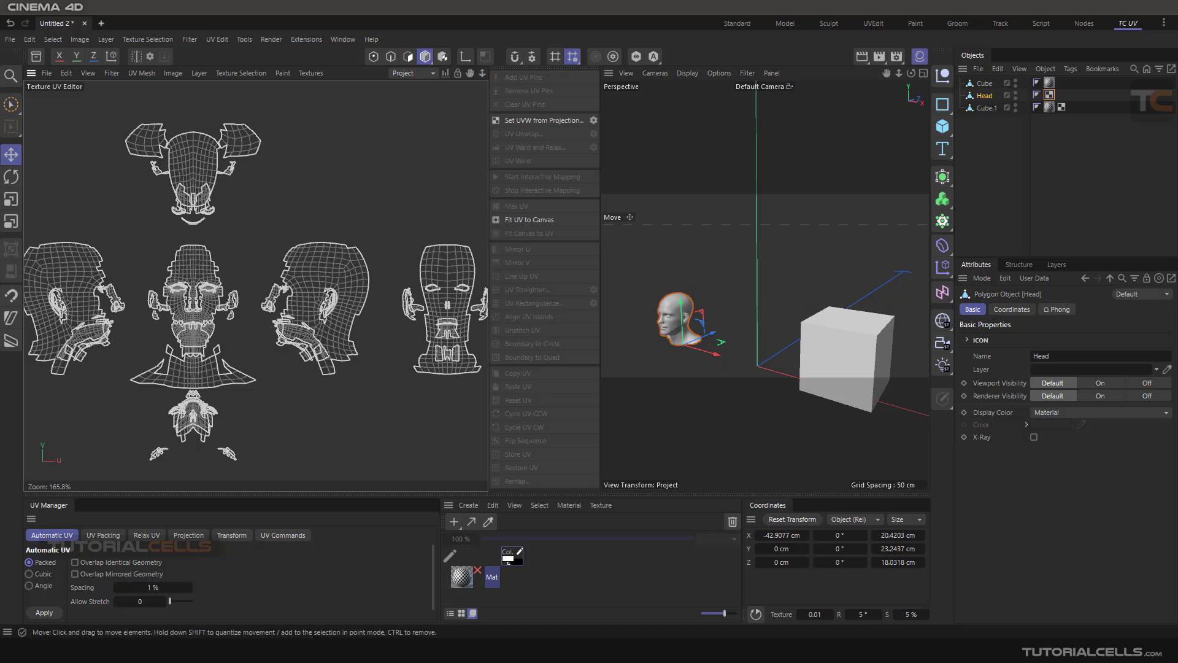
# Step: Switch Head to Polygon mode, inspect its UV seams and clear the polygon selection
pyautogui.scroll(8, 674, 320)
pyautogui.keyDown('alt'); pyautogui.moveTo(674, 320); pyautogui.dragTo(705, 309, button='middle'); pyautogui.keyUp('alt')
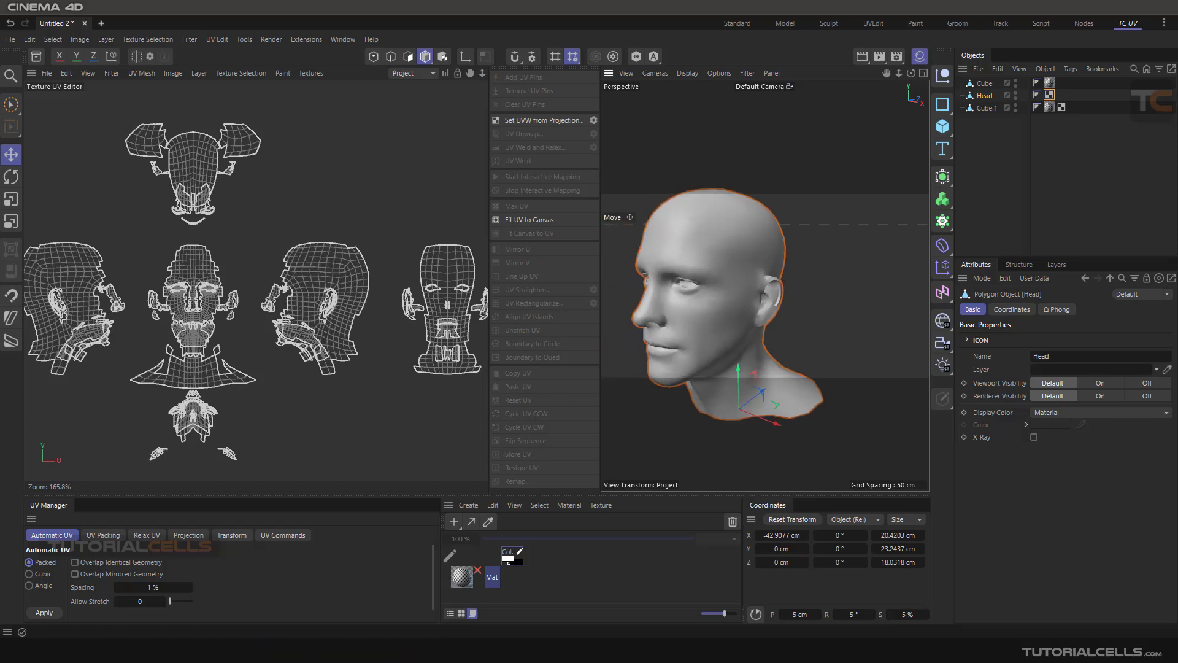
pyautogui.click(408, 56)
pyautogui.keyDown('alt'); pyautogui.moveTo(764, 285); pyautogui.dragTo(871, 298); pyautogui.keyUp('alt')
pyautogui.scroll(6, 716, 250)
pyautogui.scroll(-6, 716, 250)
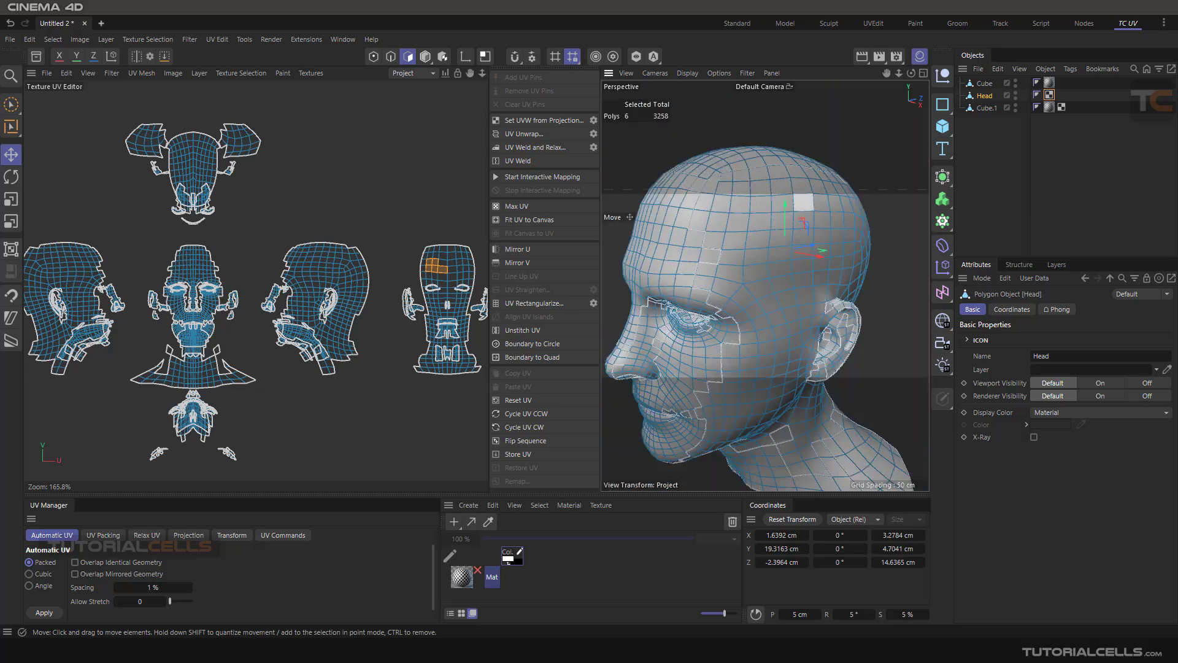
pyautogui.scroll(-4, 743, 296)
pyautogui.scroll(2, 753, 288)
pyautogui.scroll(-1, 725, 307)
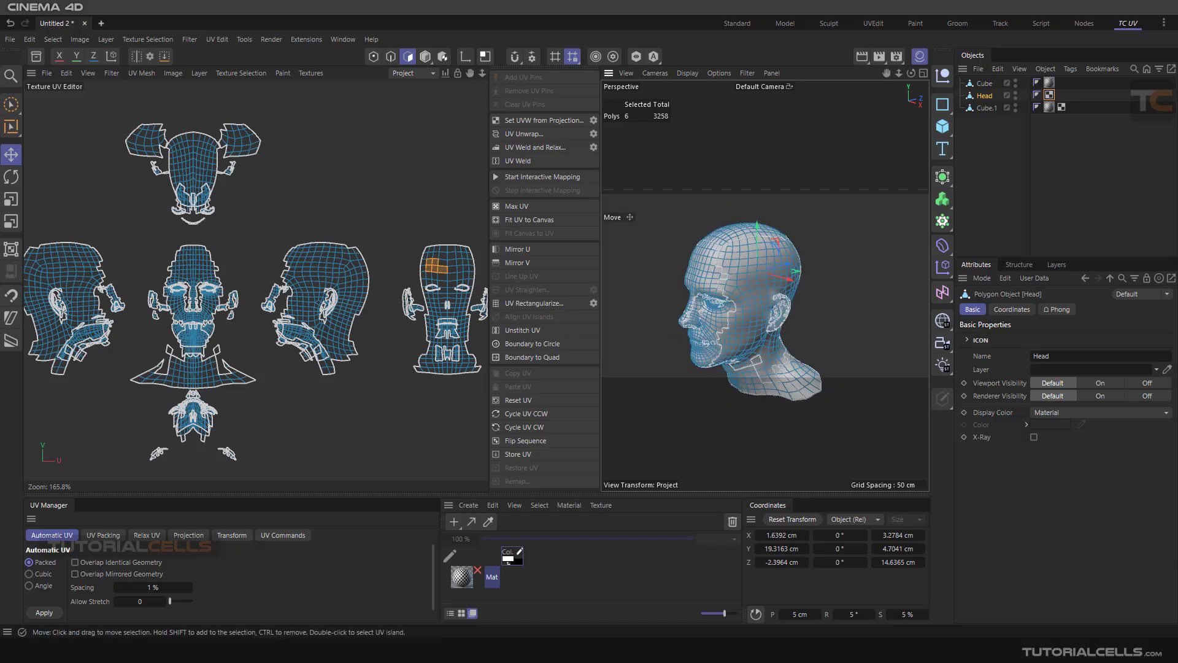
pyautogui.click(382, 184)
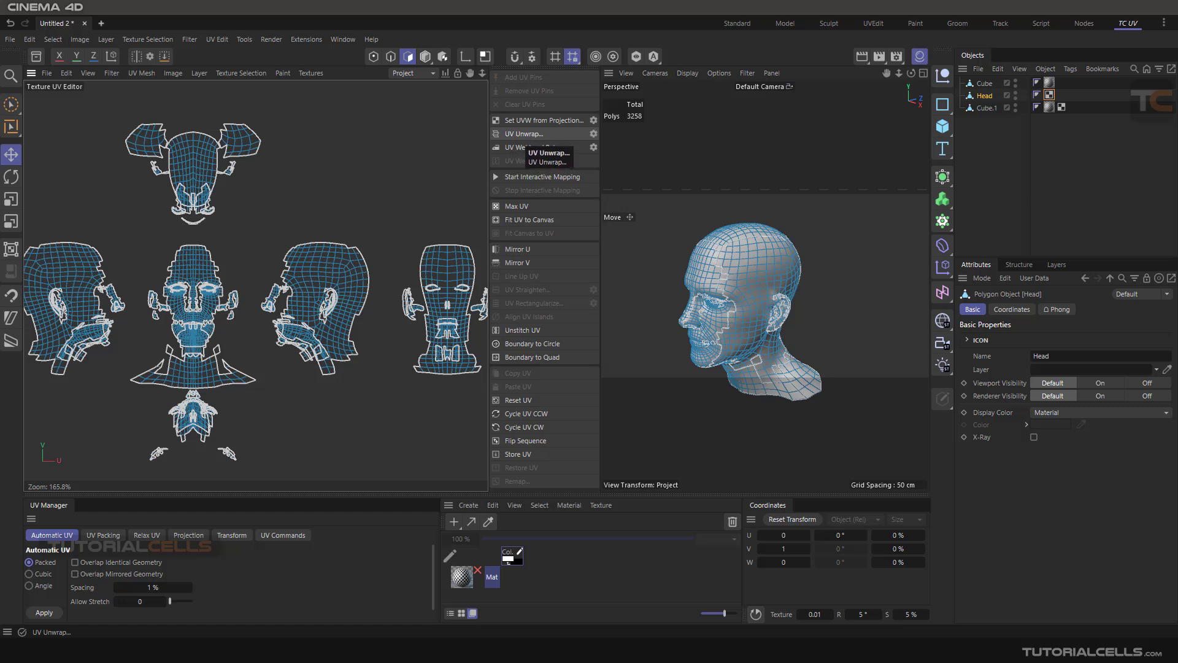
# Step: Reproject Head's UVs using the Automatic Packed UVs projection type
pyautogui.click(593, 120)
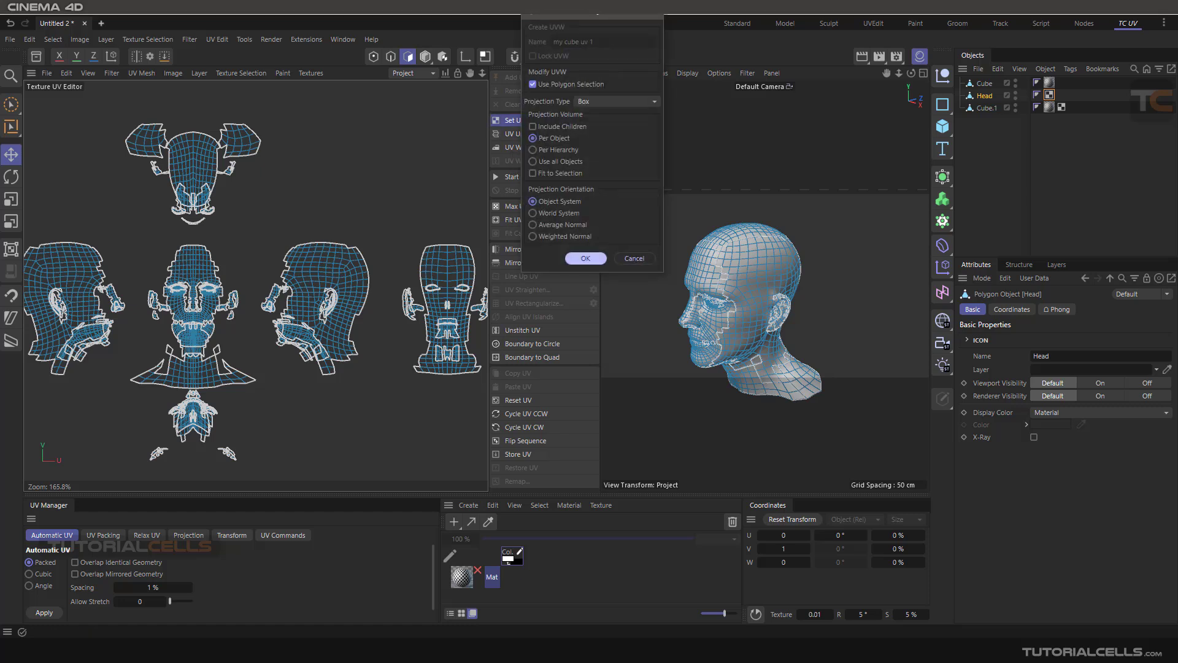
pyautogui.click(616, 102)
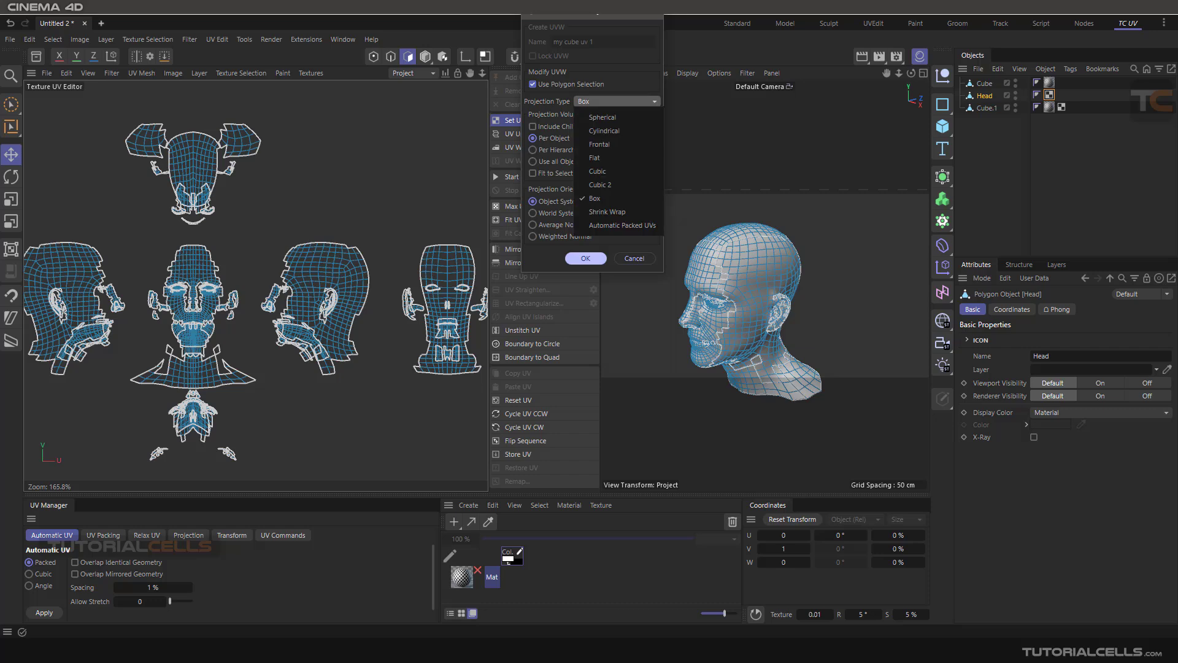
pyautogui.click(621, 225)
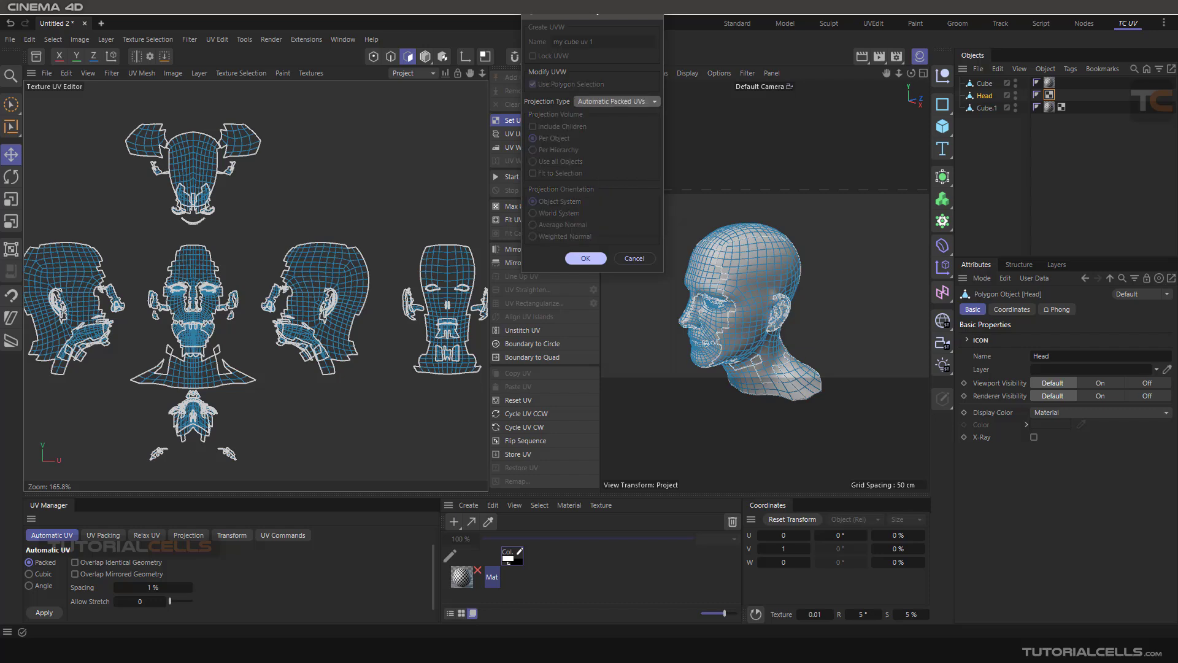
pyautogui.click(585, 259)
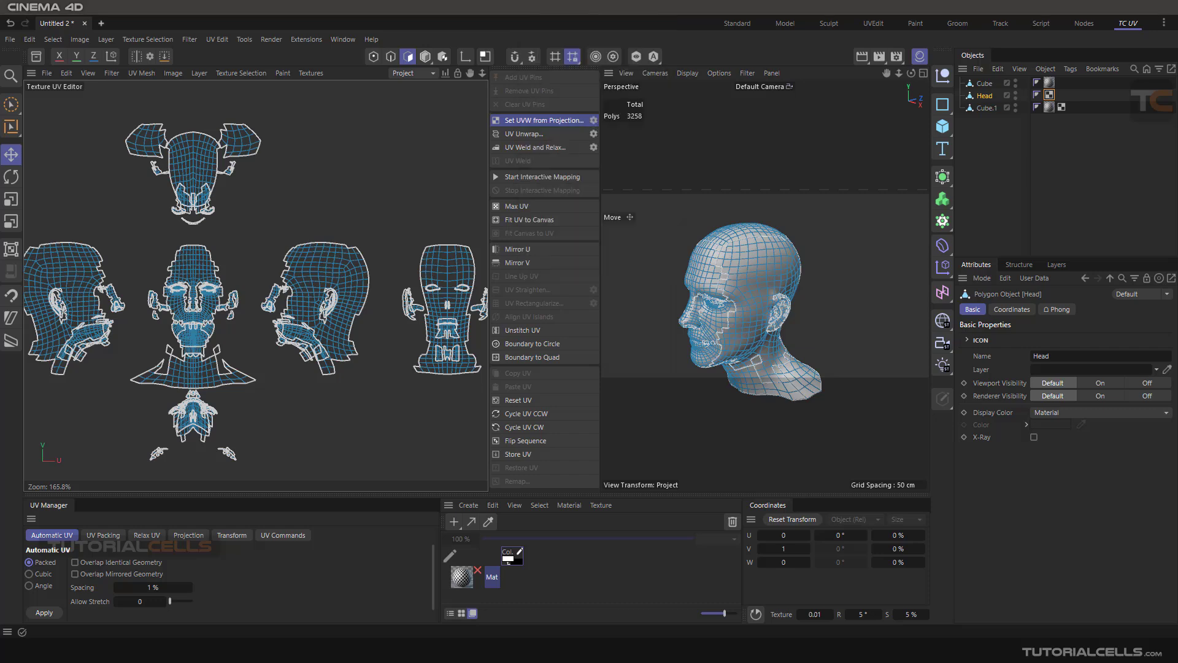
pyautogui.scroll(-6, 370, 269)
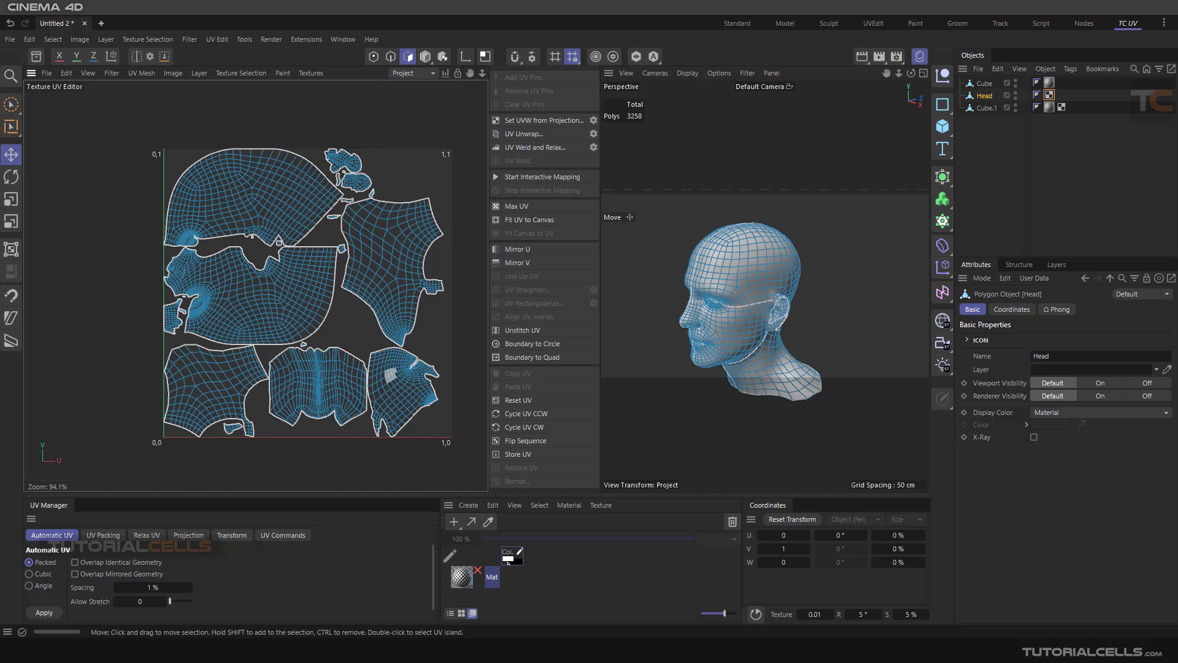
pyautogui.scroll(-1, 389, 374)
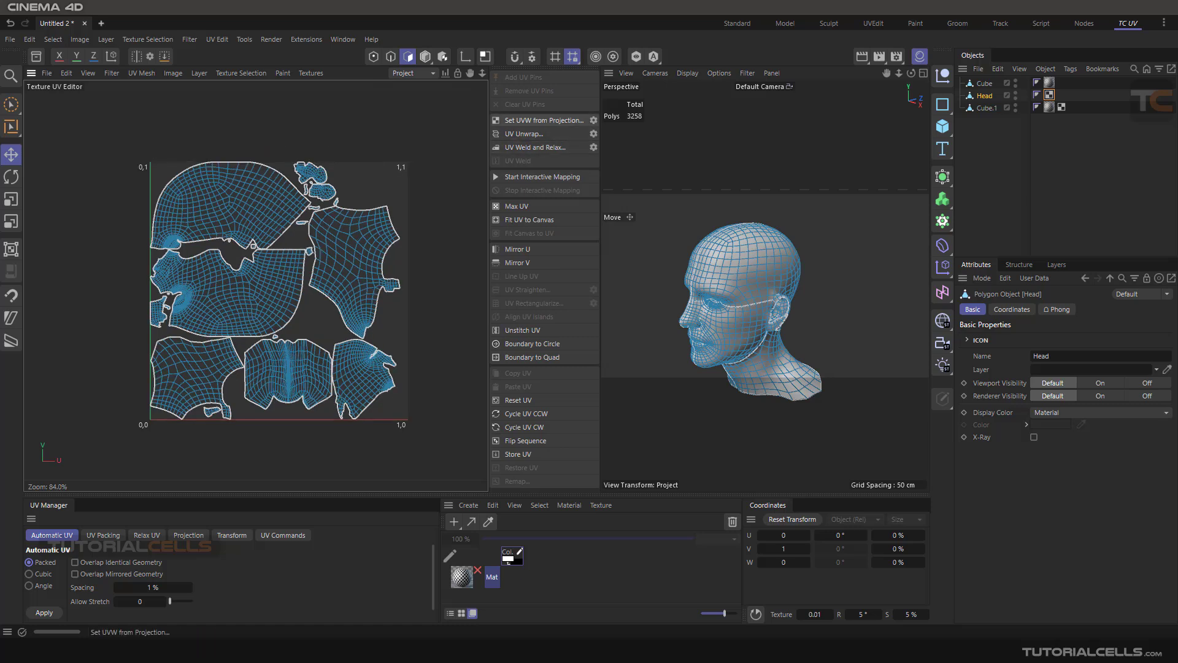
pyautogui.click(593, 120)
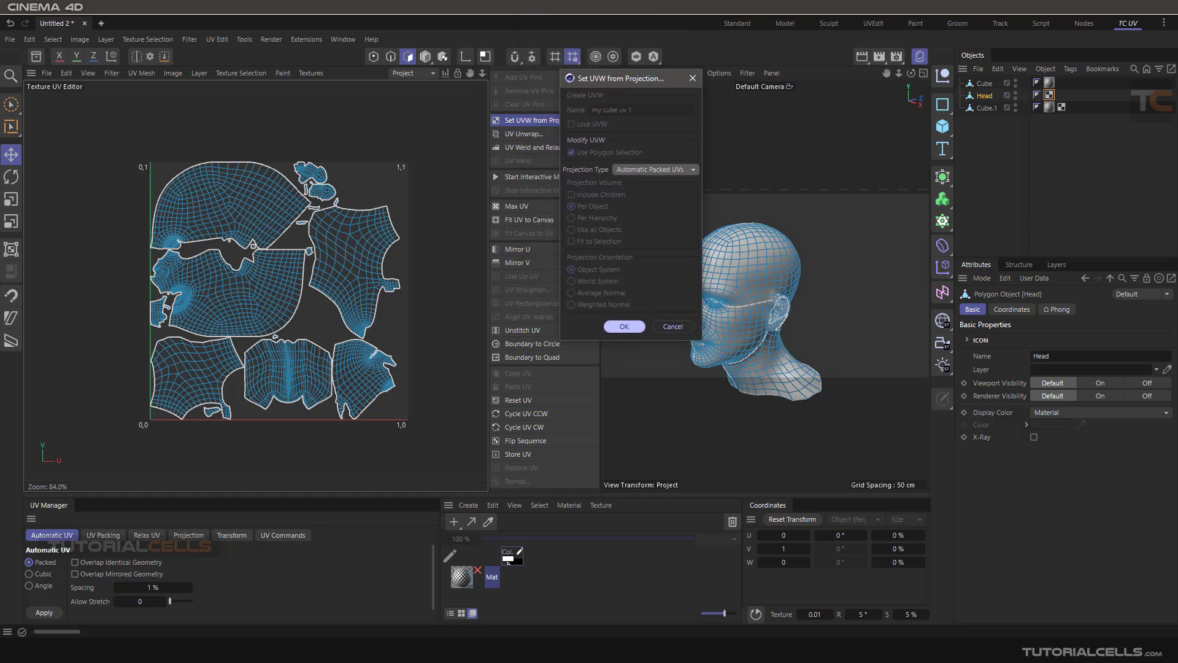
pyautogui.click(673, 327)
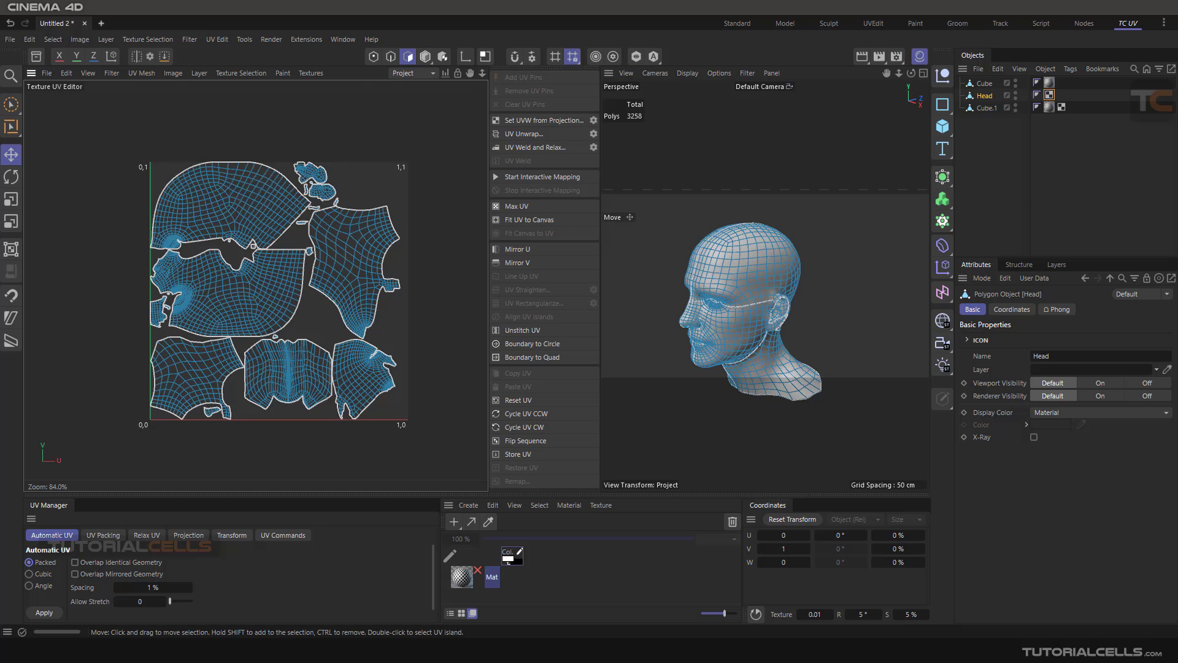
# Step: Reproject Head's UVs with Frontal projection from the current side-facing view
pyautogui.click(594, 121)
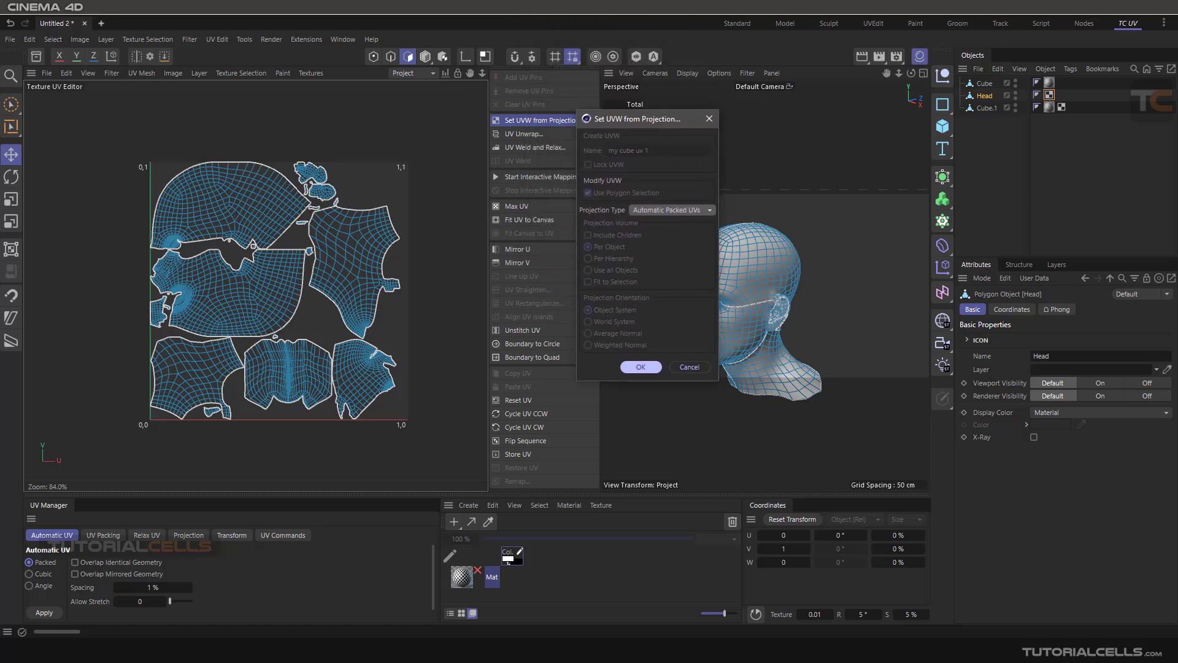
pyautogui.click(673, 210)
pyautogui.click(673, 253)
pyautogui.click(641, 367)
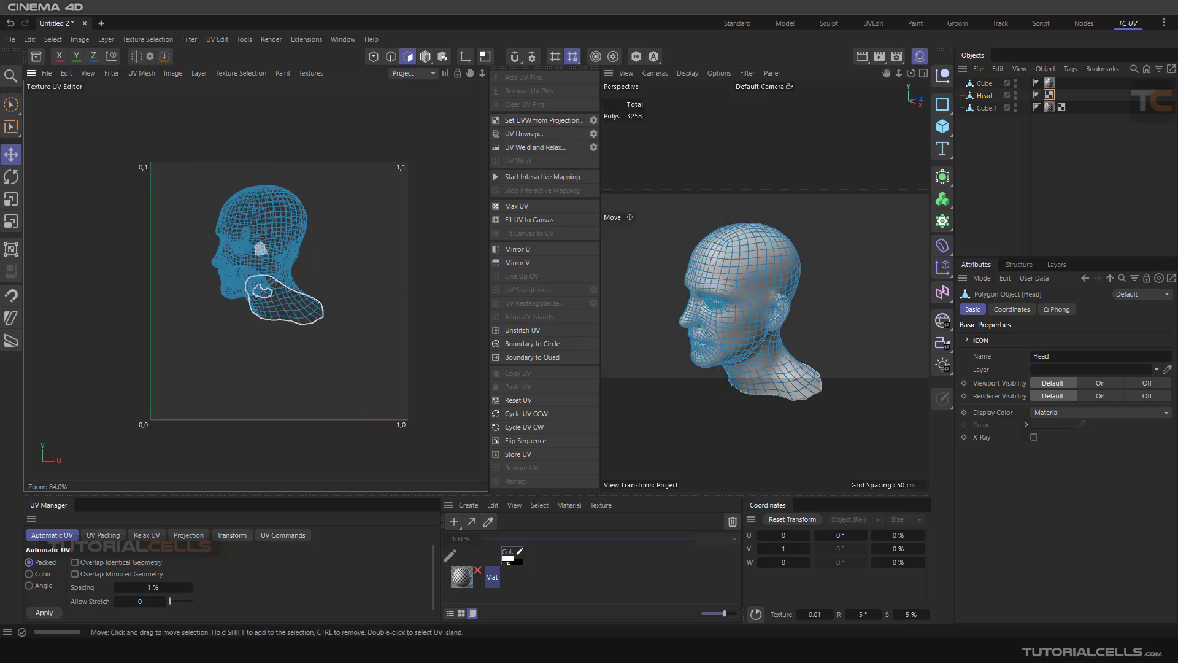
# Step: Turn the viewport to face Head from the front and reapply the Frontal projection to its UVs
pyautogui.keyDown('alt'); pyautogui.moveTo(702, 301); pyautogui.dragTo(811, 298); pyautogui.keyUp('alt')
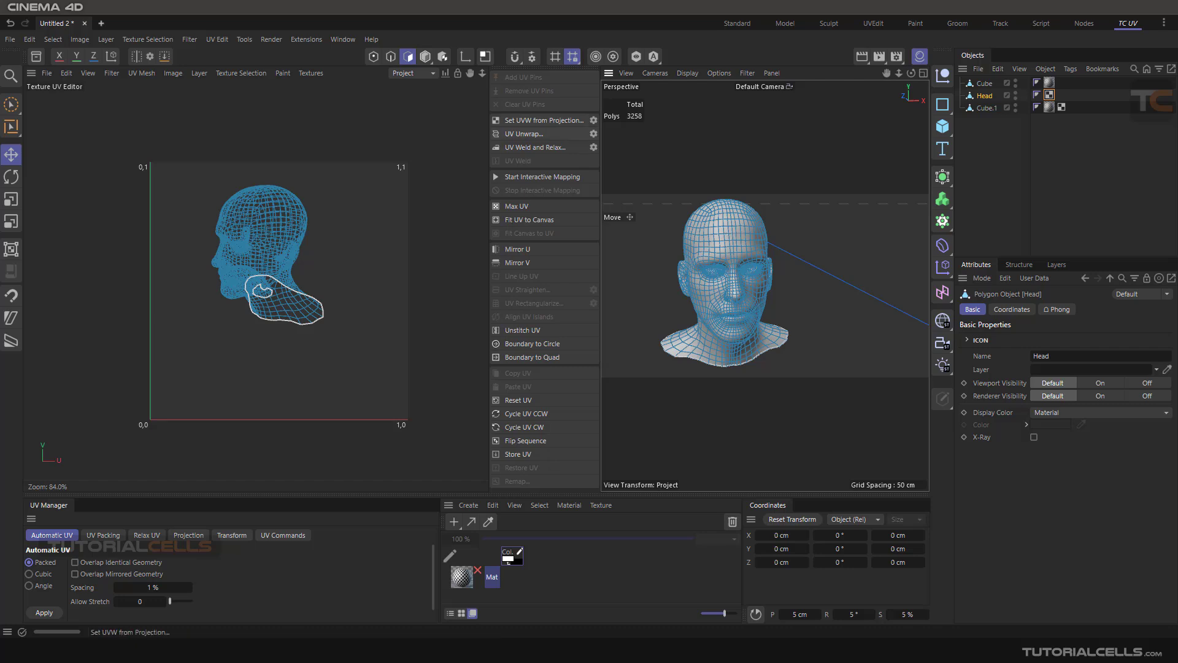
pyautogui.click(593, 120)
pyautogui.click(586, 258)
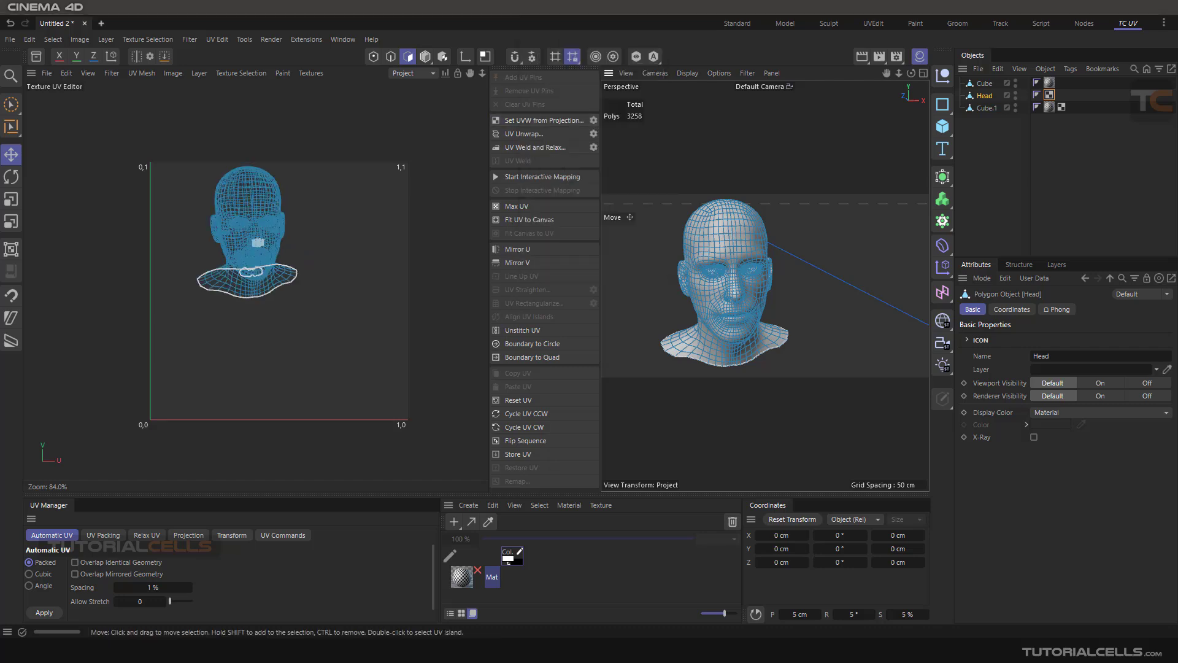
pyautogui.scroll(4, 258, 227)
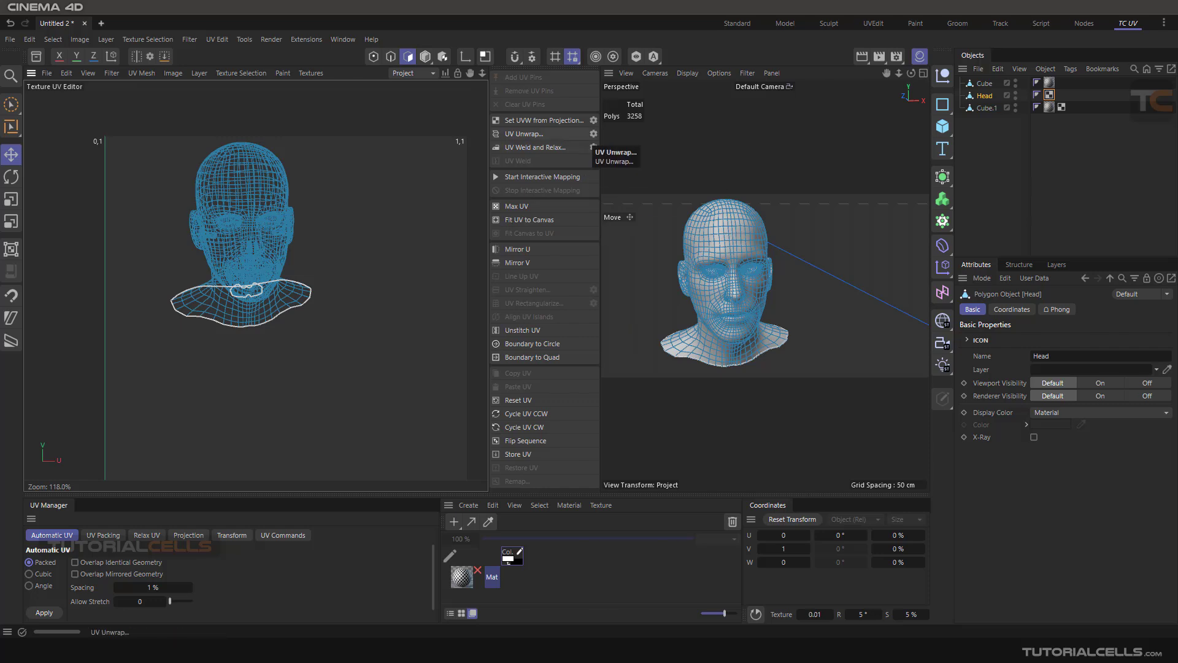
# Step: Review the projection types offered in the Set UVW from Projection settings, leaving them without applying a change
pyautogui.click(593, 120)
pyautogui.click(616, 101)
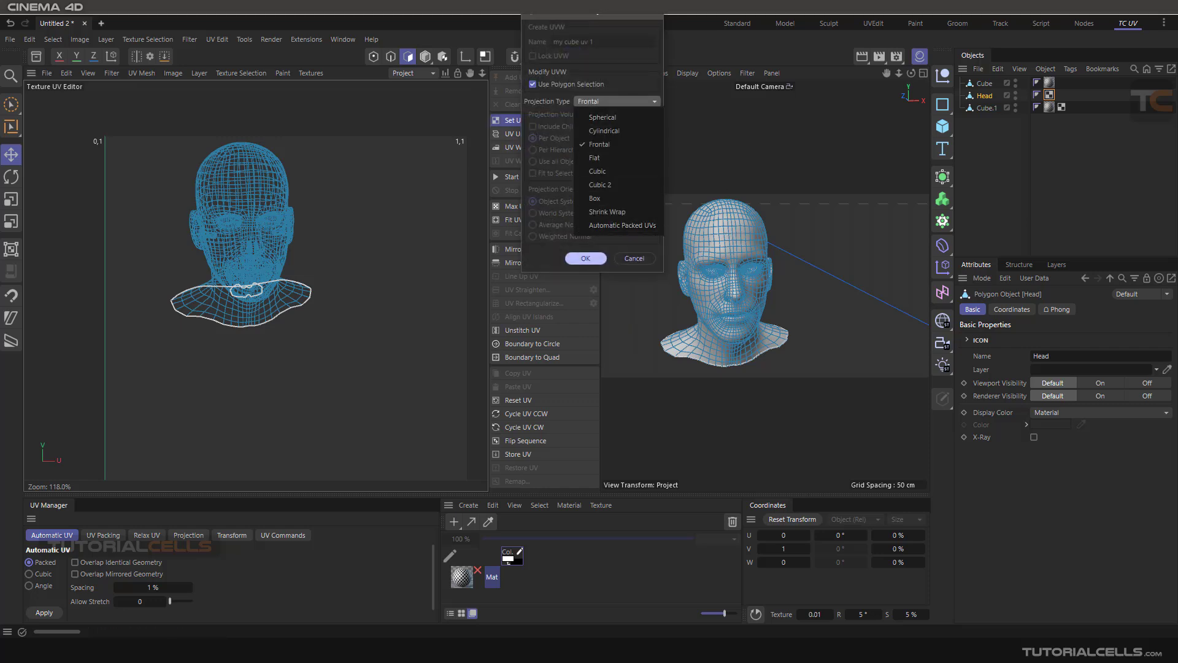
pyautogui.press('Escape')
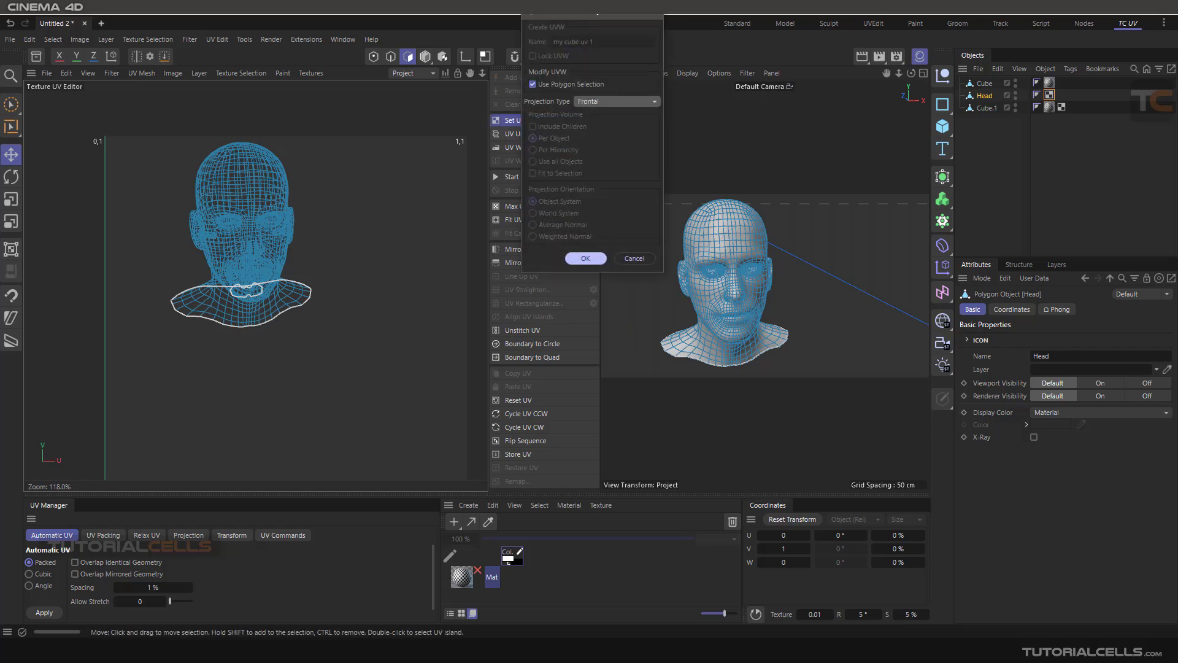
pyautogui.click(635, 259)
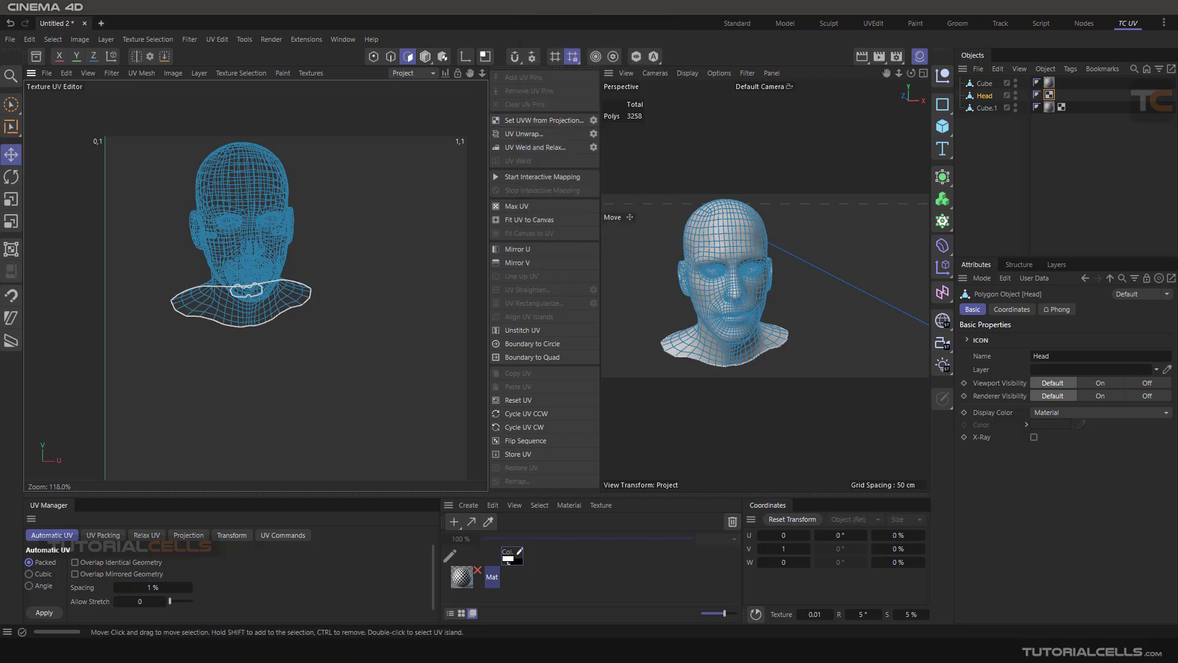
# Step: Examine the UV Packing options in the UV Manager for Head
pyautogui.click(104, 535)
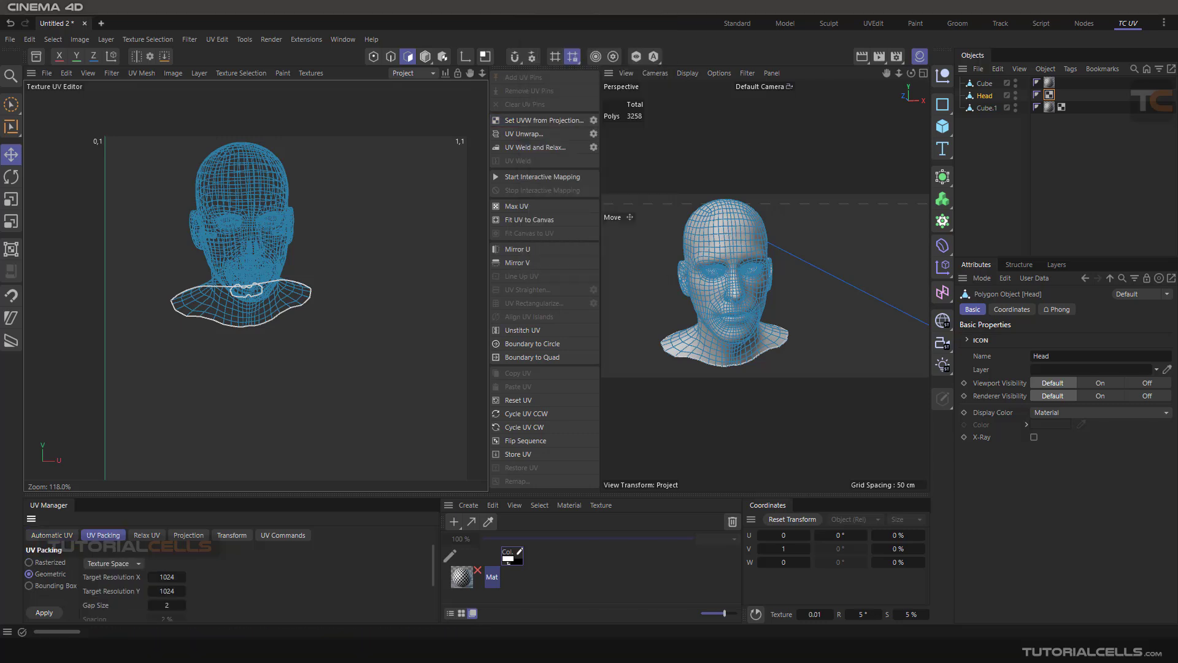
pyautogui.scroll(-3, 130, 583)
pyautogui.scroll(3, 131, 583)
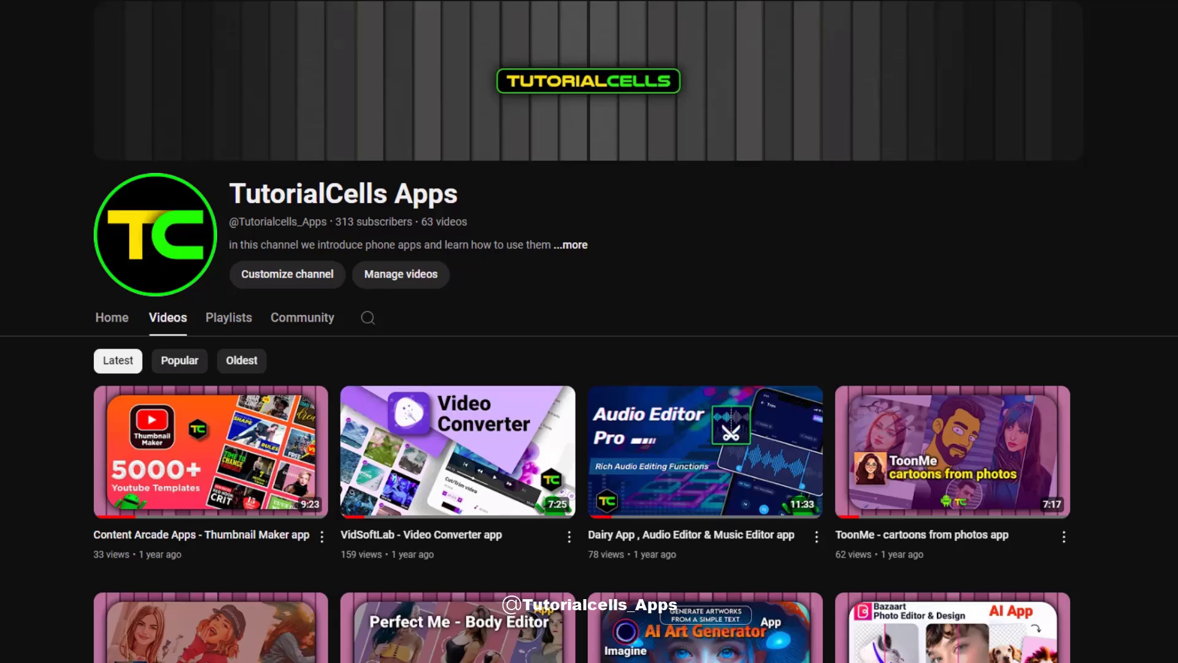
pyautogui.scroll(-11, 589, 331)
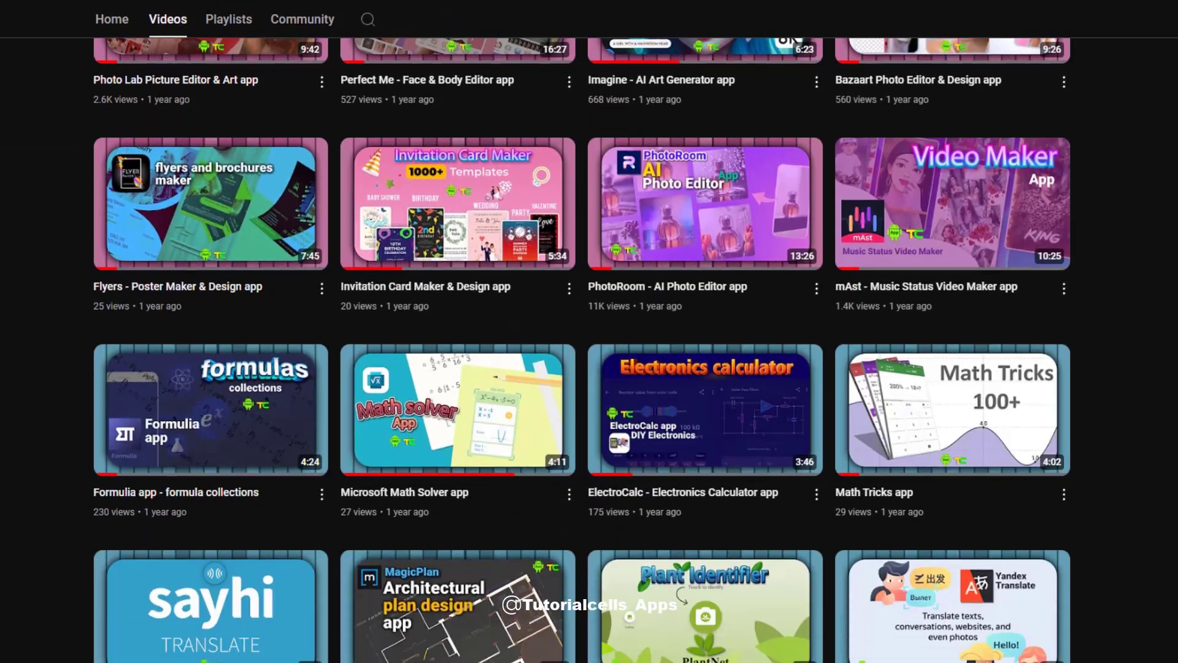
pyautogui.scroll(-18, 589, 331)
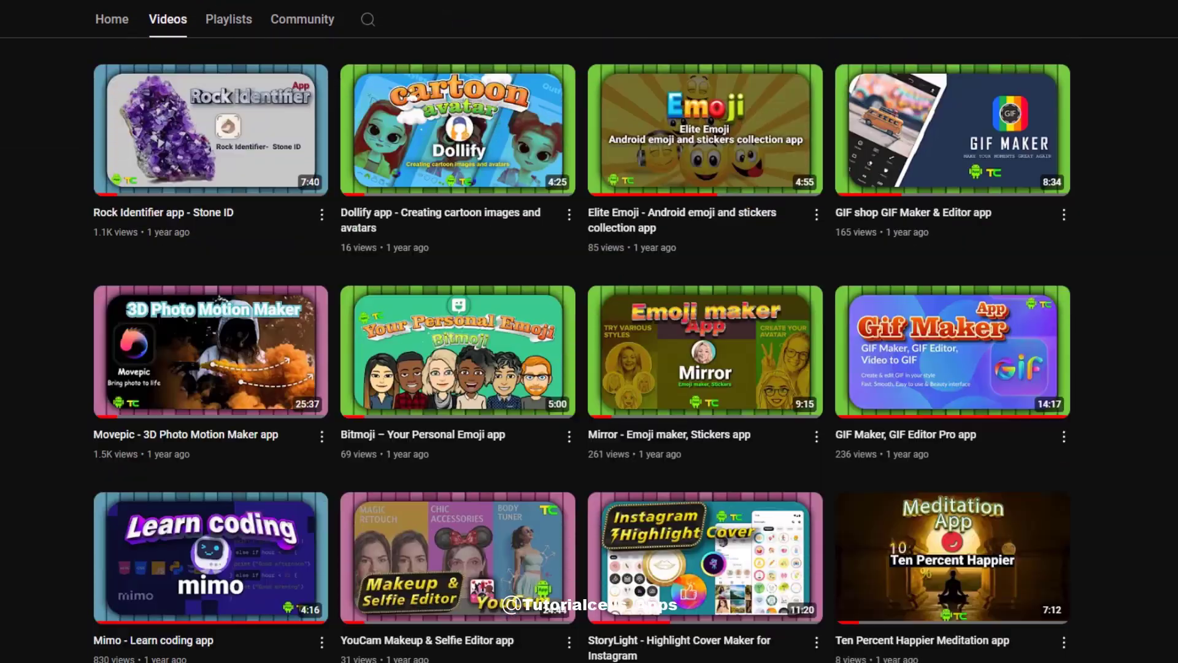
pyautogui.scroll(-20, 205, 165)
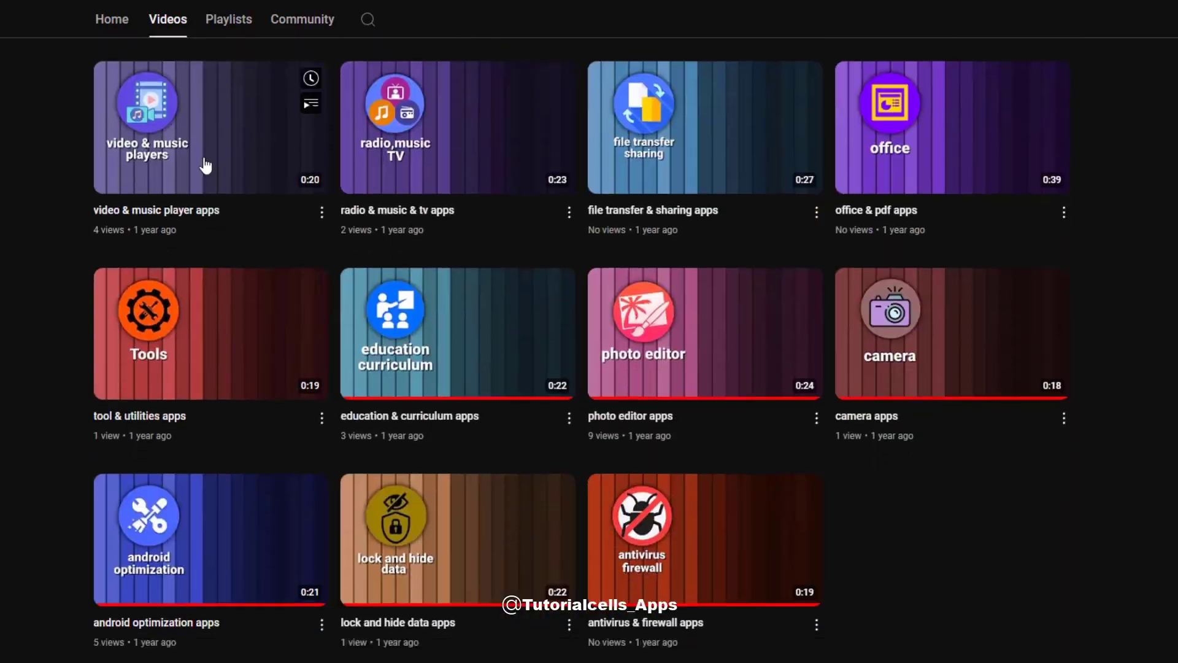